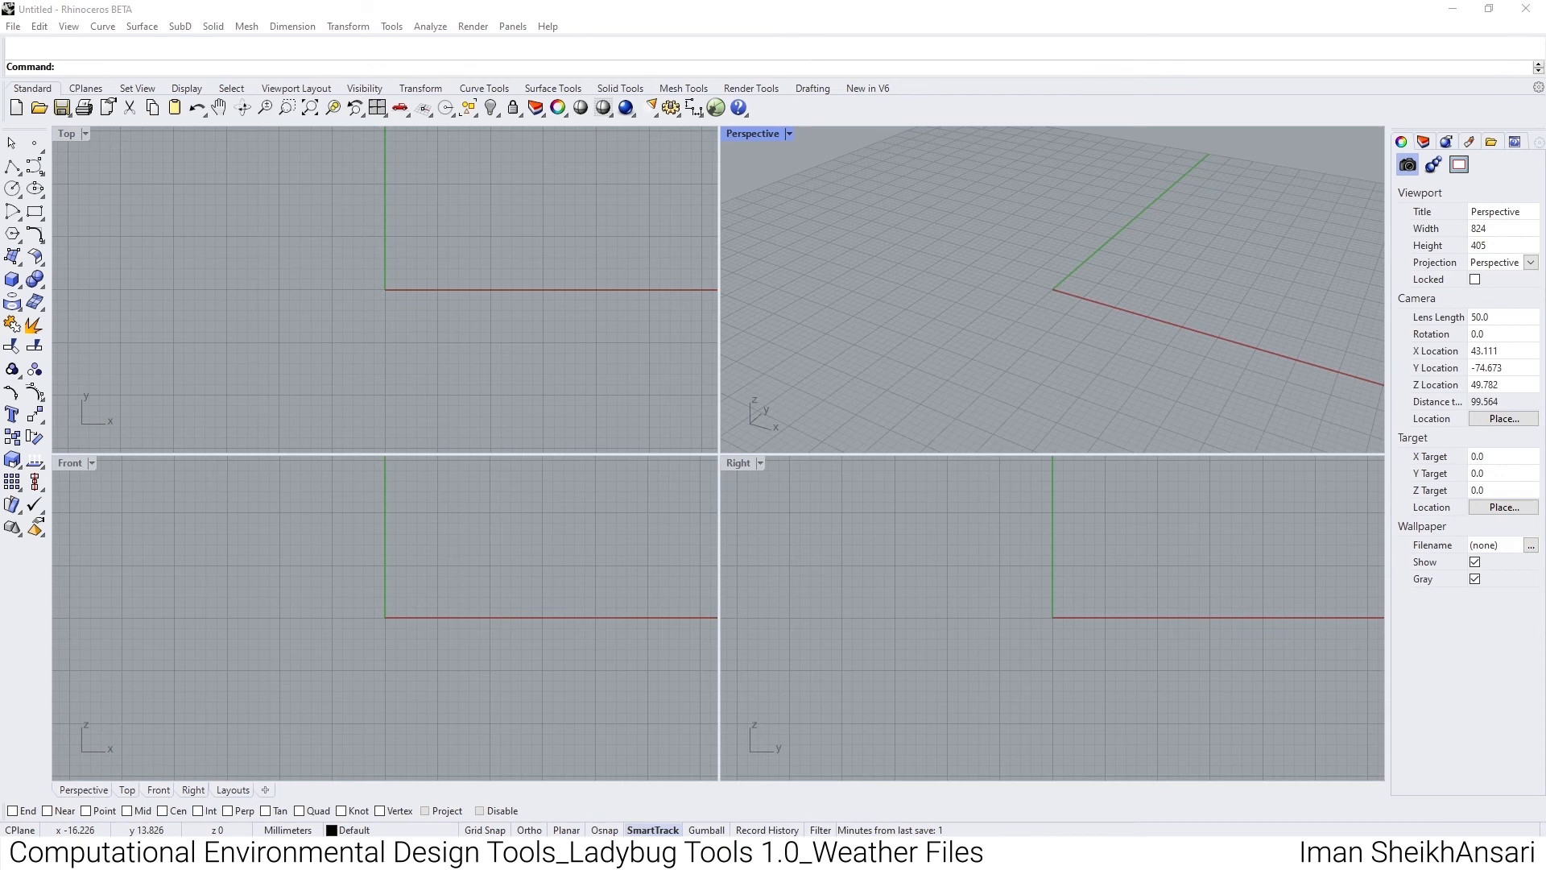
# - Launch Grasshopper from Rhino and place Ladybug's LB Download Weather component on the empty canvas
pyautogui.click(717, 117)
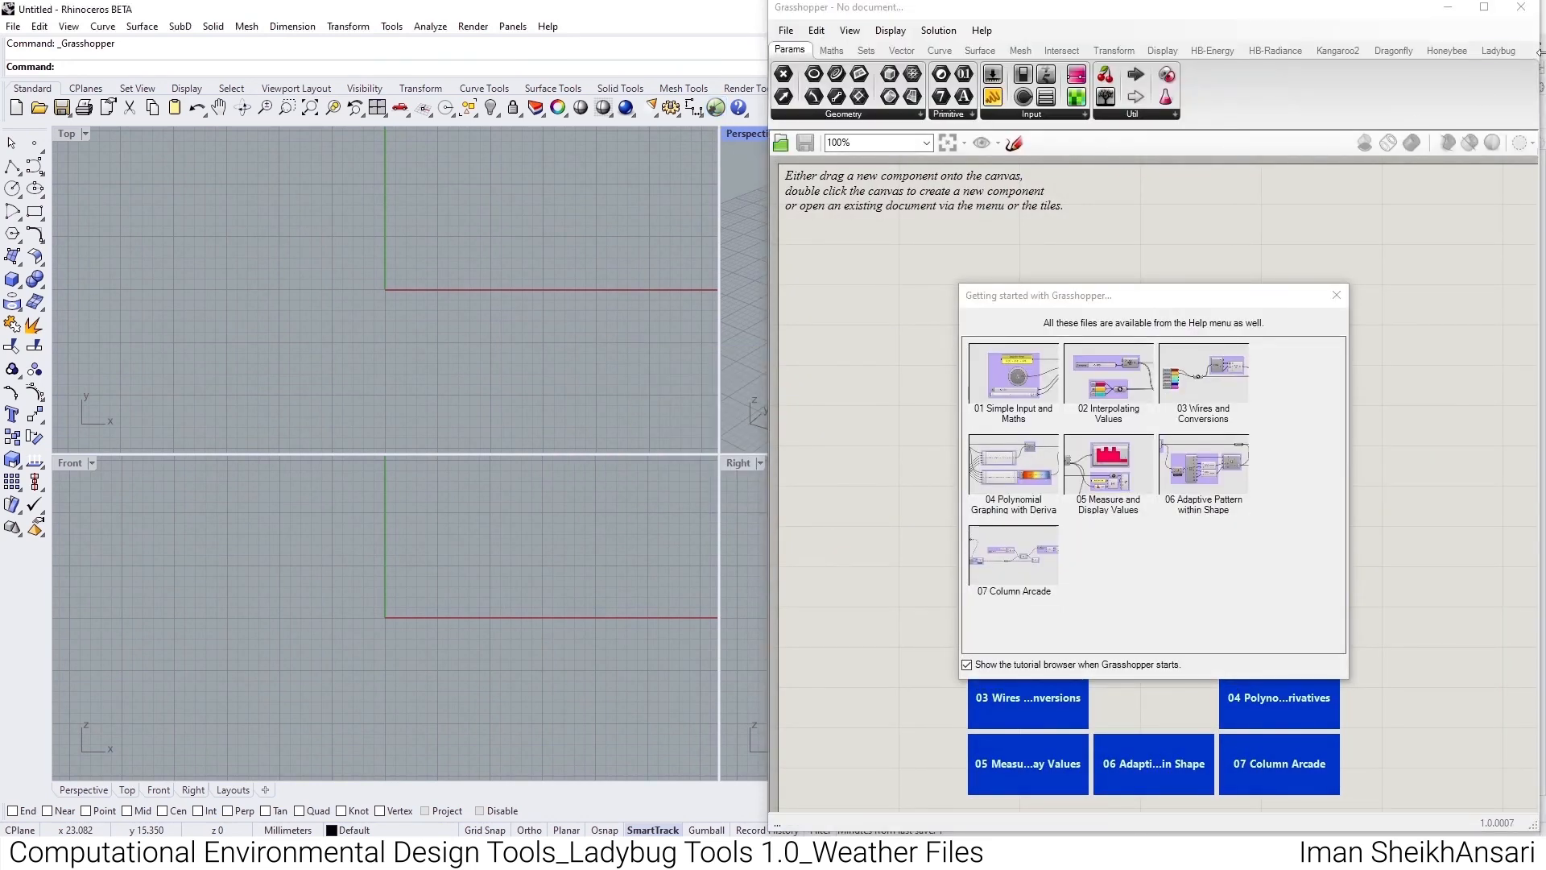
pyautogui.click(1490, 50)
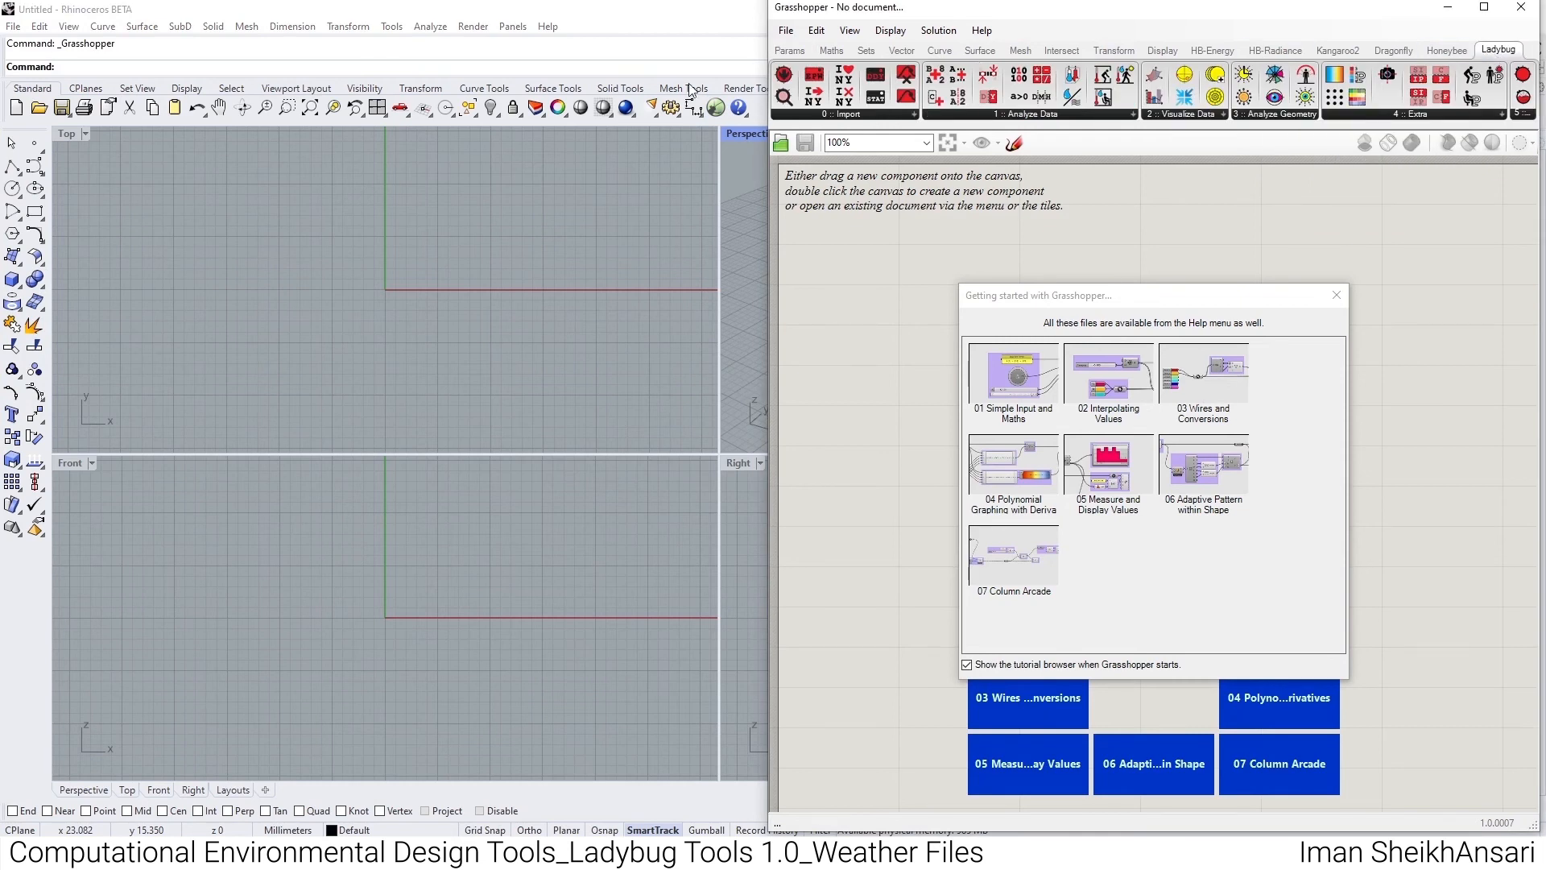
pyautogui.click(1337, 296)
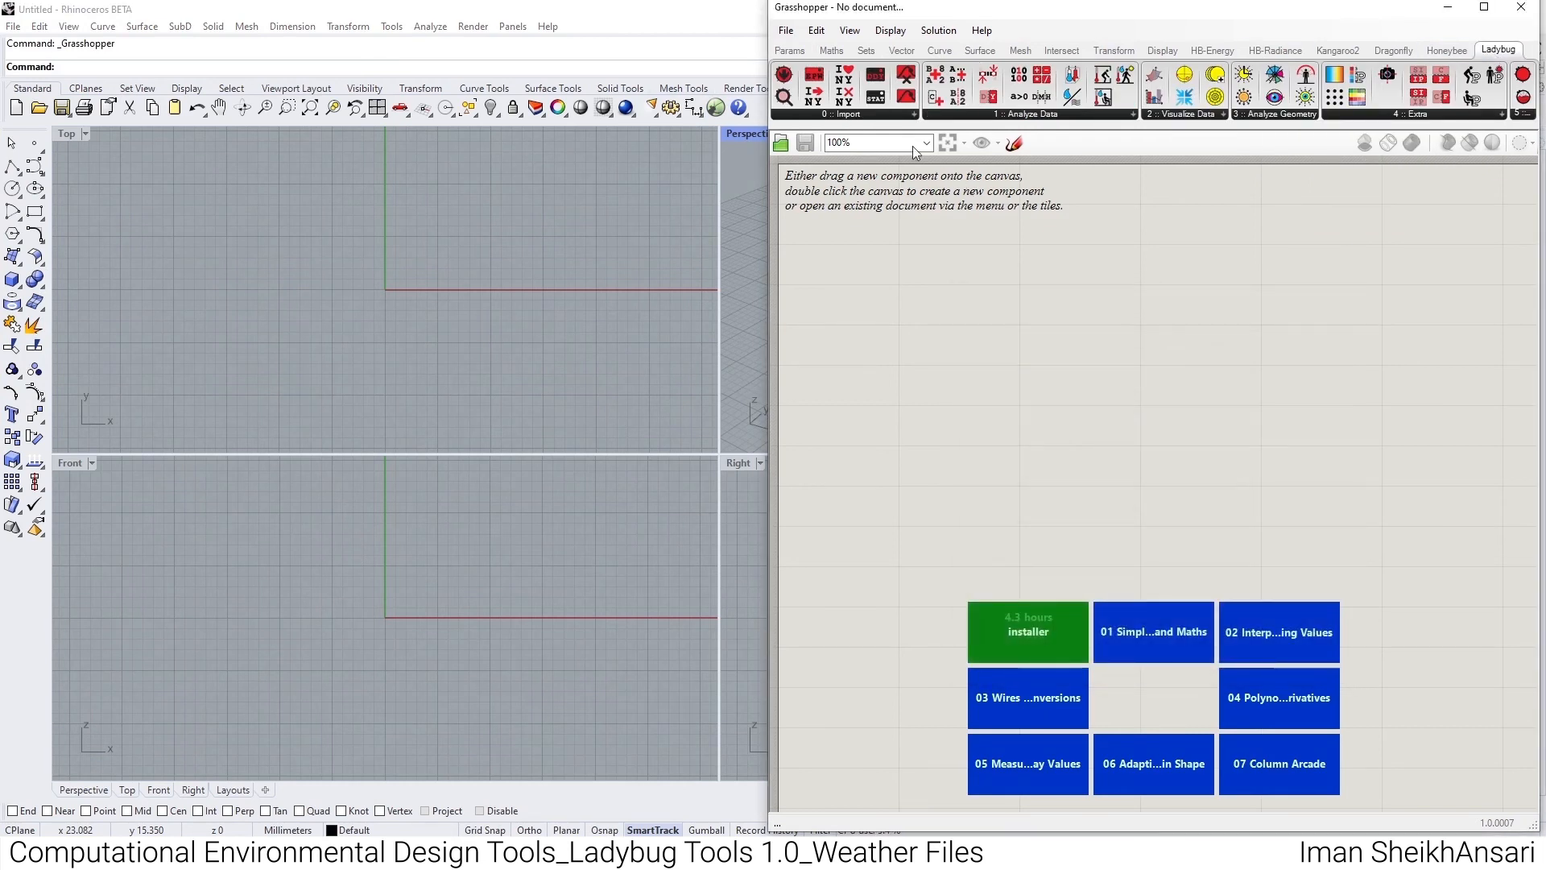
pyautogui.click(863, 117)
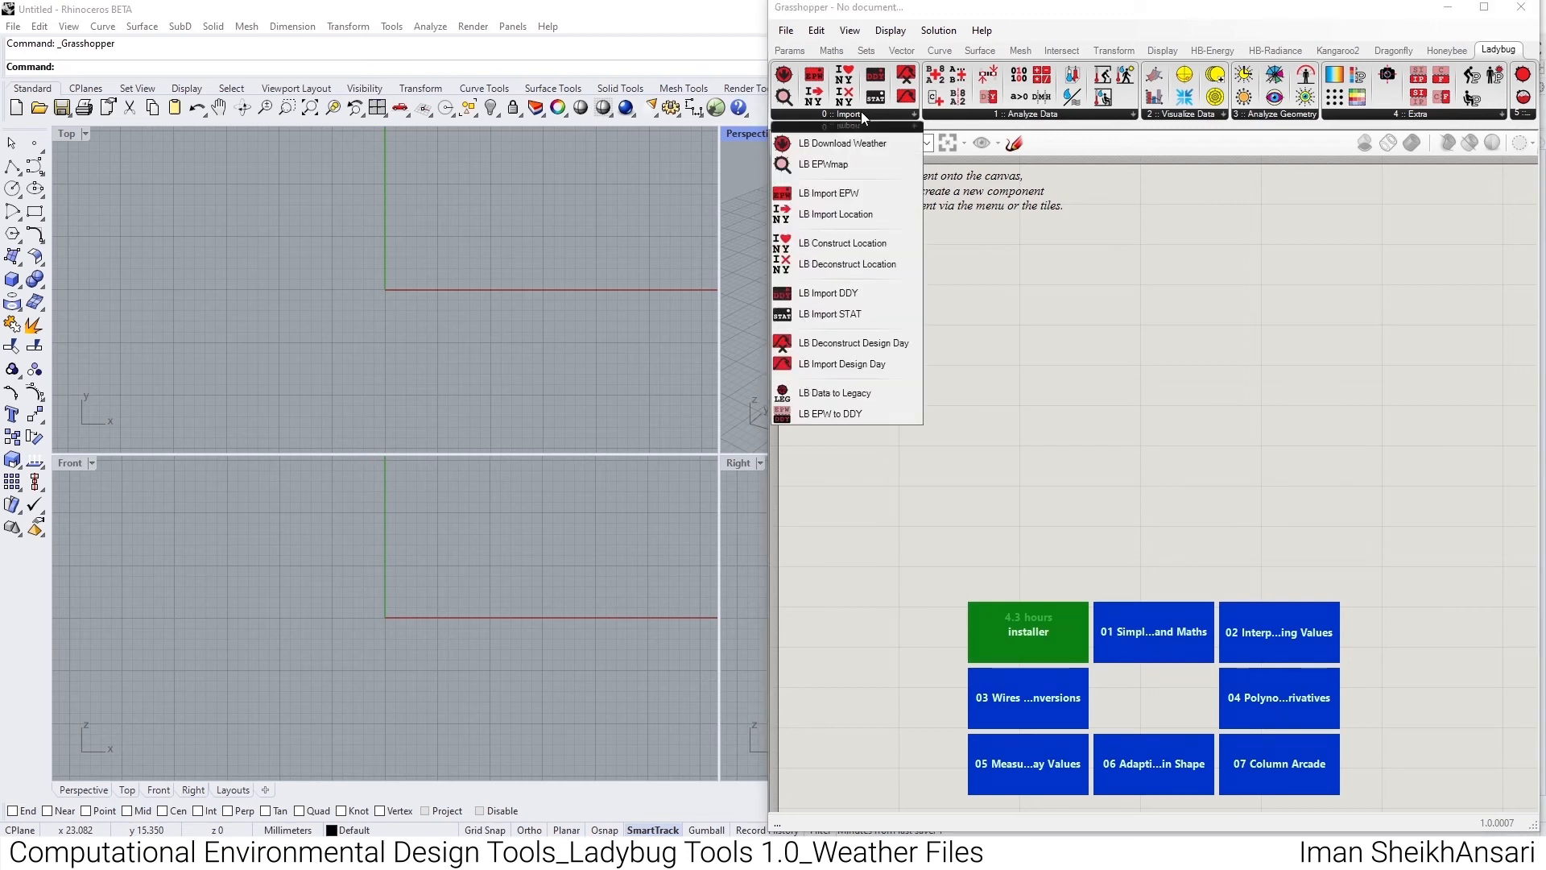
pyautogui.moveTo(849, 140); pyautogui.dragTo(938, 226)
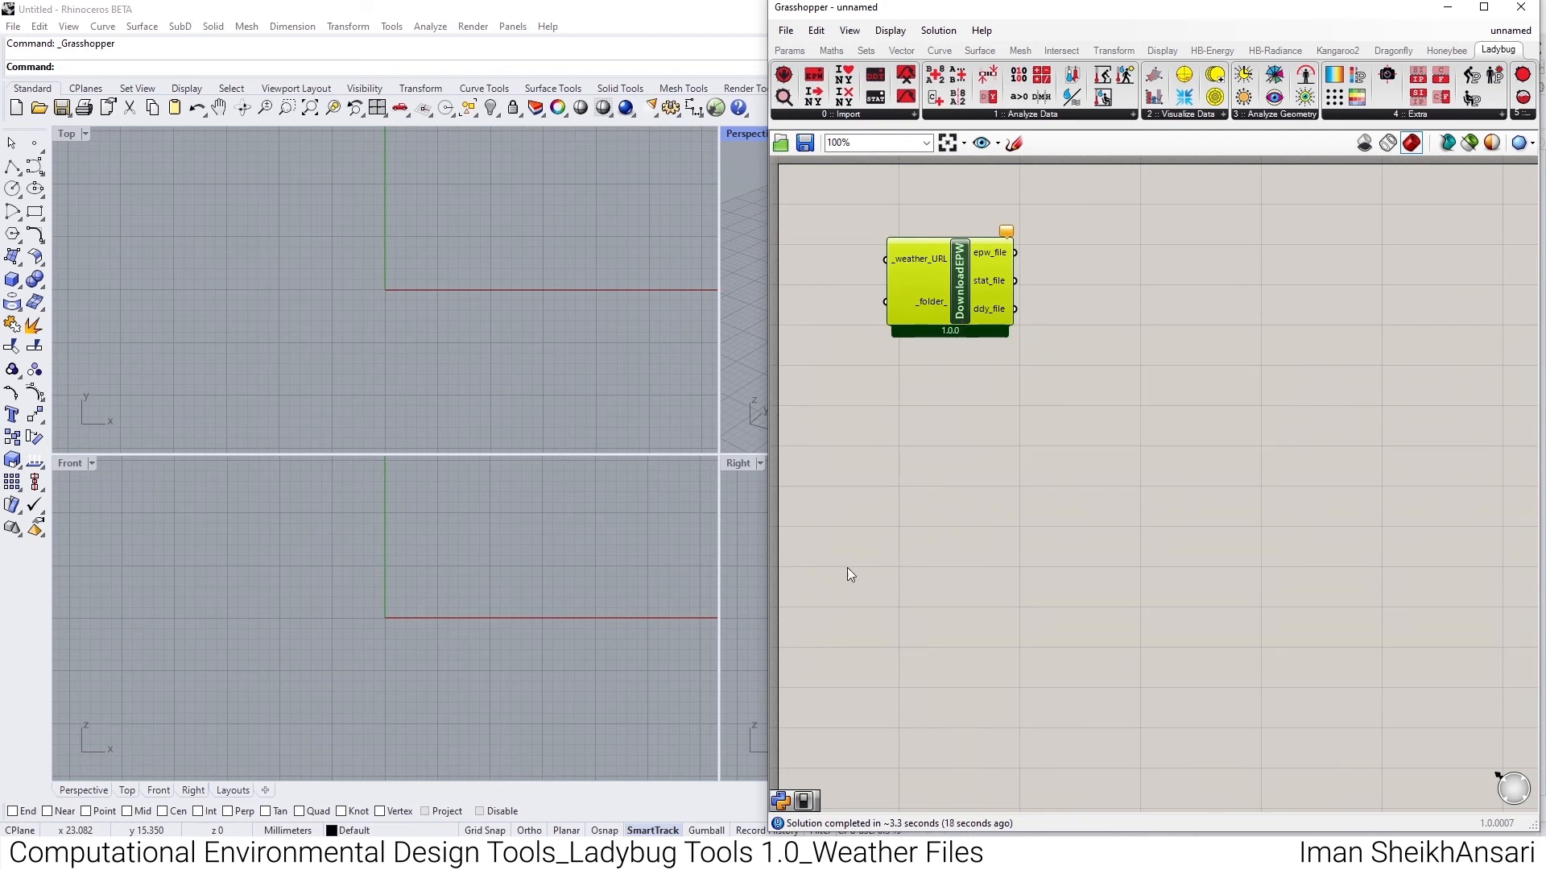
# - Switch to the browser's EnergyPlus Weather Data page and examine the world map of available weather stations
pyautogui.moveTo(689, 854)
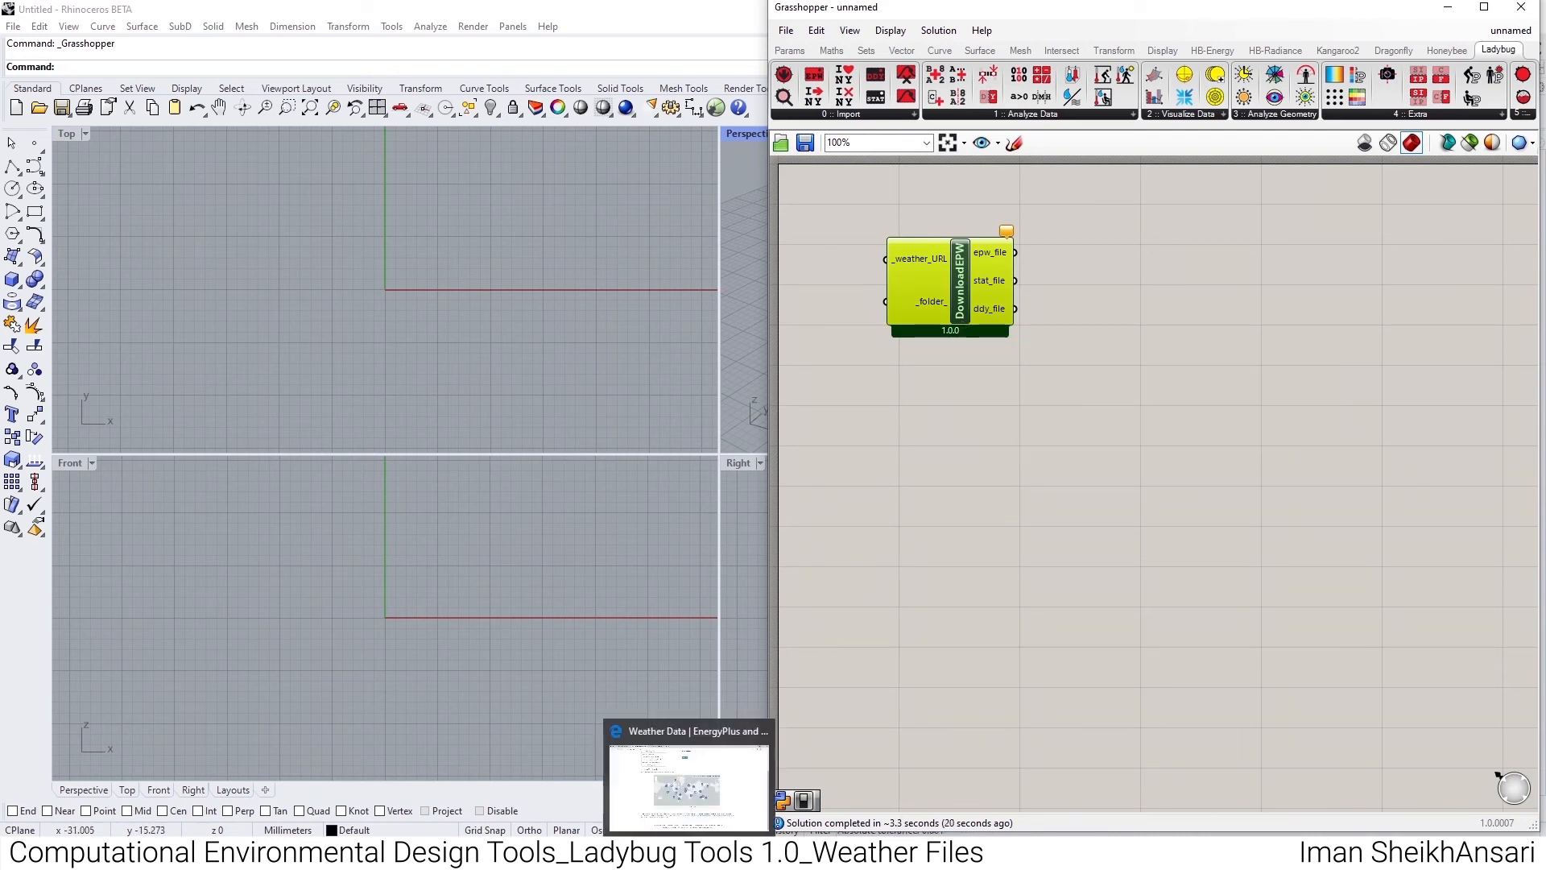
pyautogui.click(690, 786)
pyautogui.scroll(3, 380, 383)
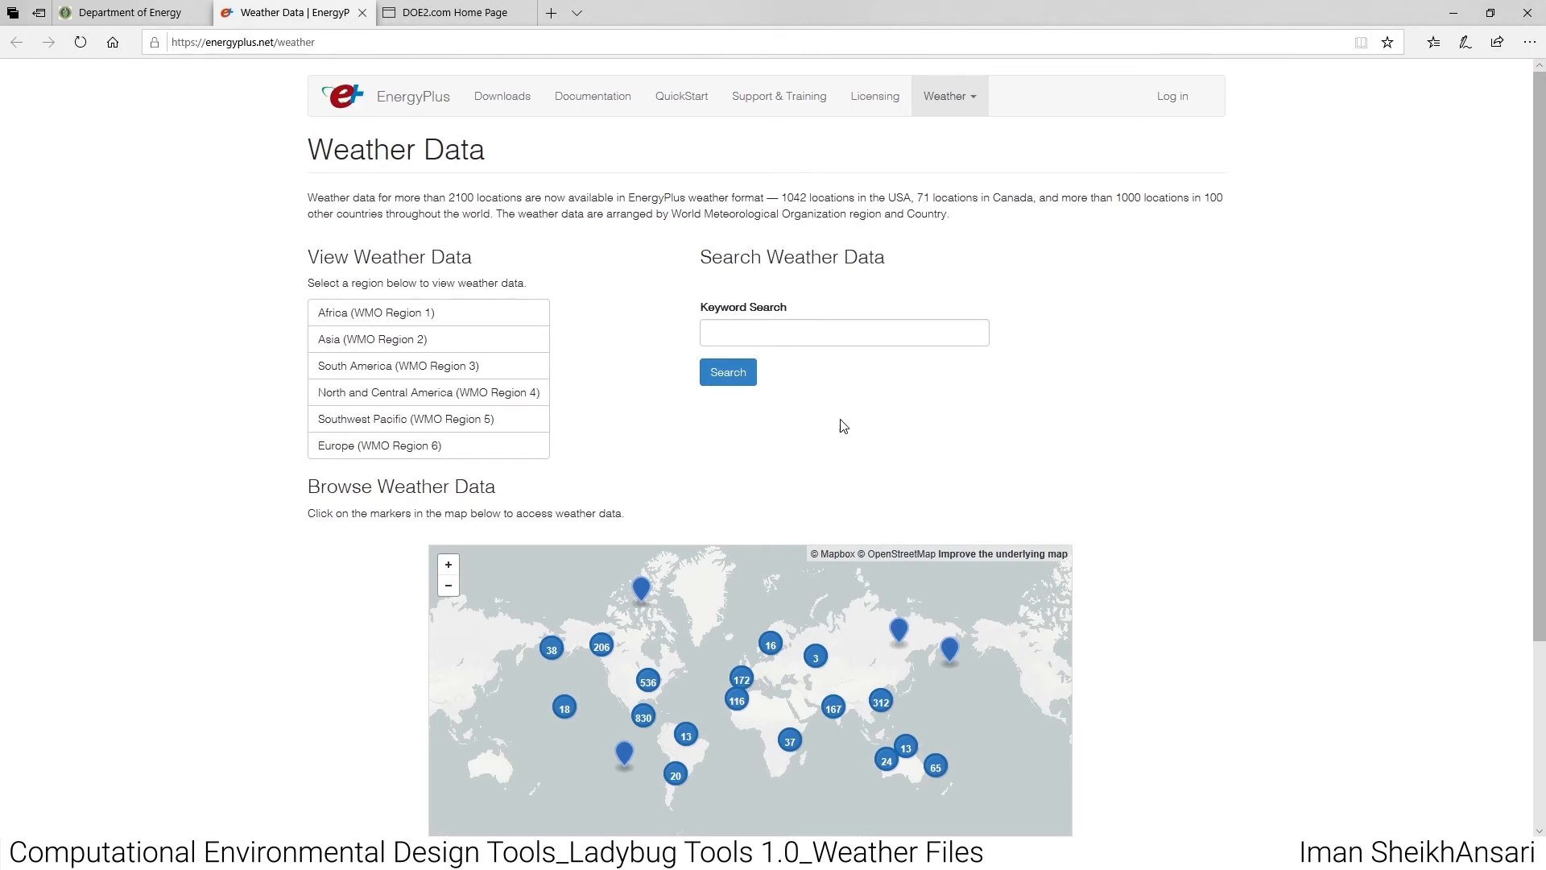
pyautogui.scroll(-3, 838, 424)
pyautogui.moveTo(849, 399); pyautogui.dragTo(694, 532)
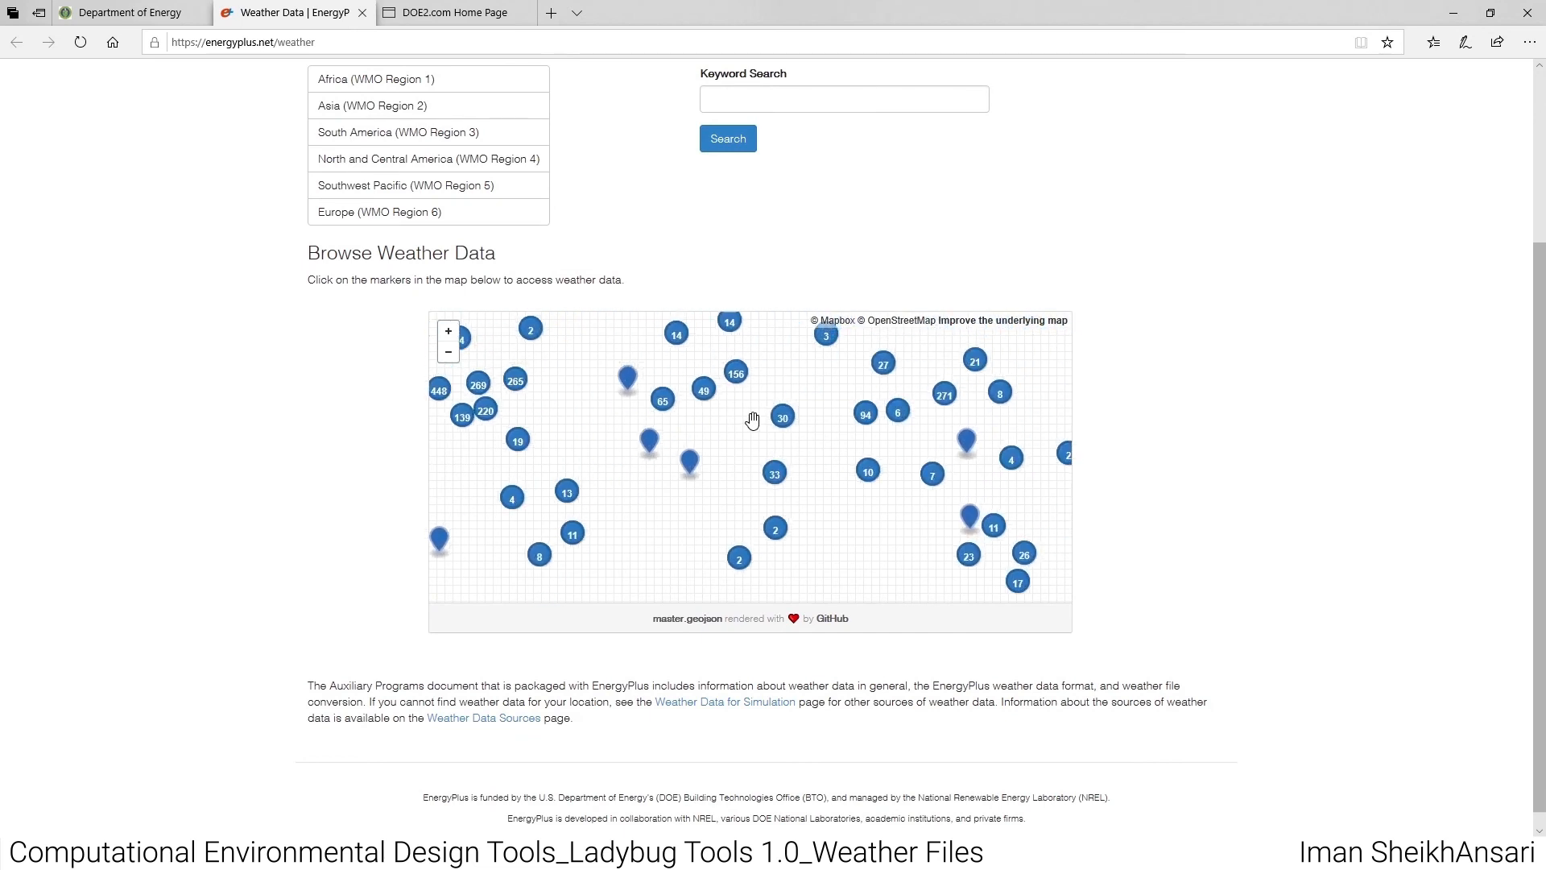
pyautogui.doubleClick(760, 397)
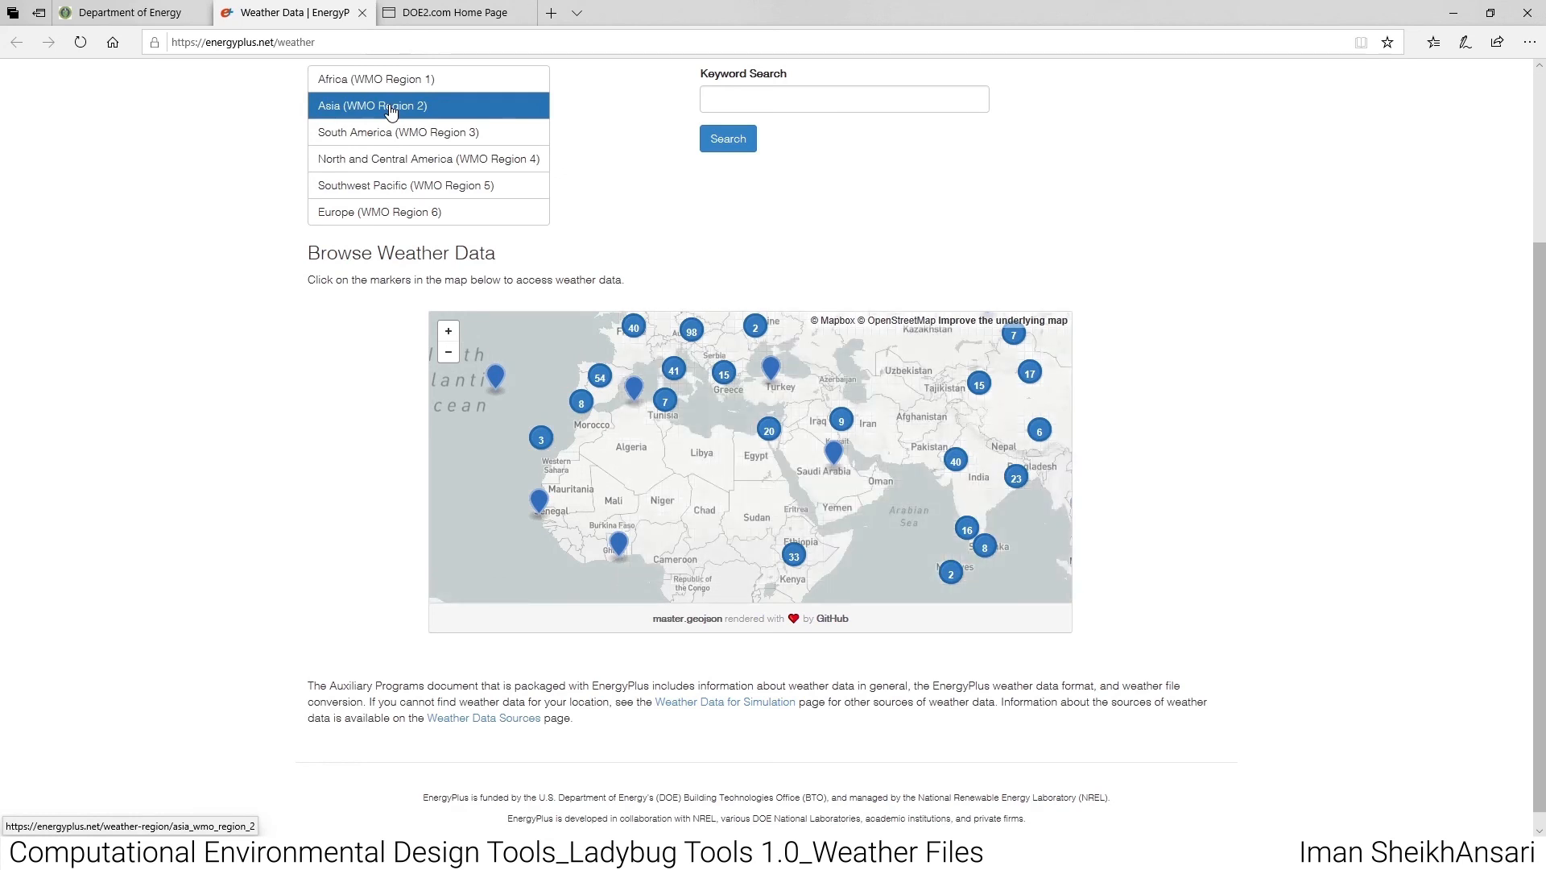
# - Open the weather data download page for Tehran-Mehrabad 407540 (ITMY), under Asia (WMO Region 2) and Iran
pyautogui.click(391, 110)
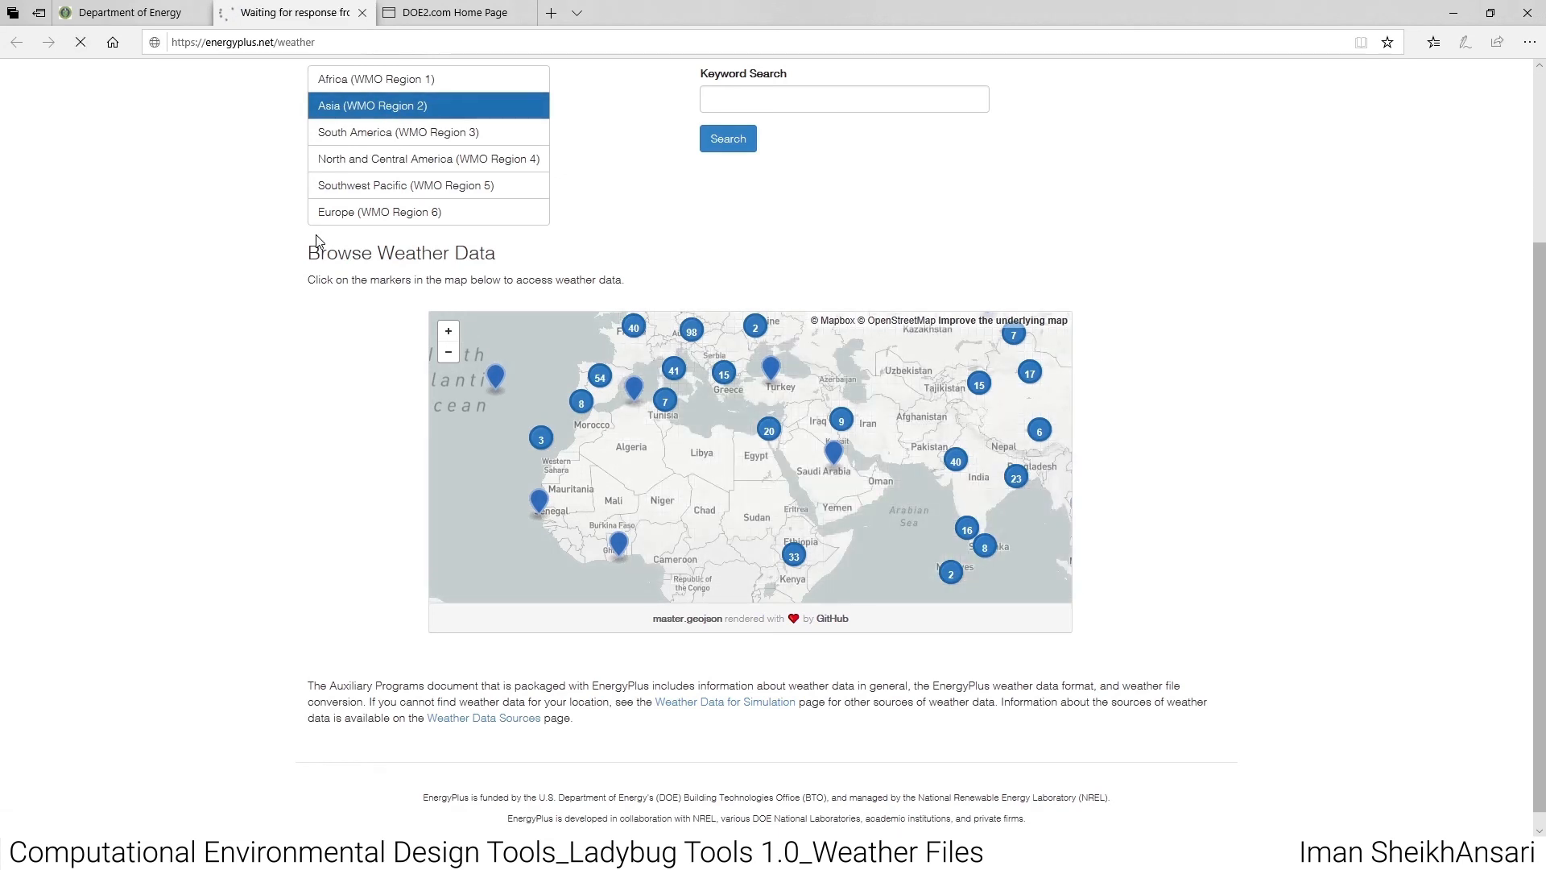
pyautogui.scroll(-3, 435, 600)
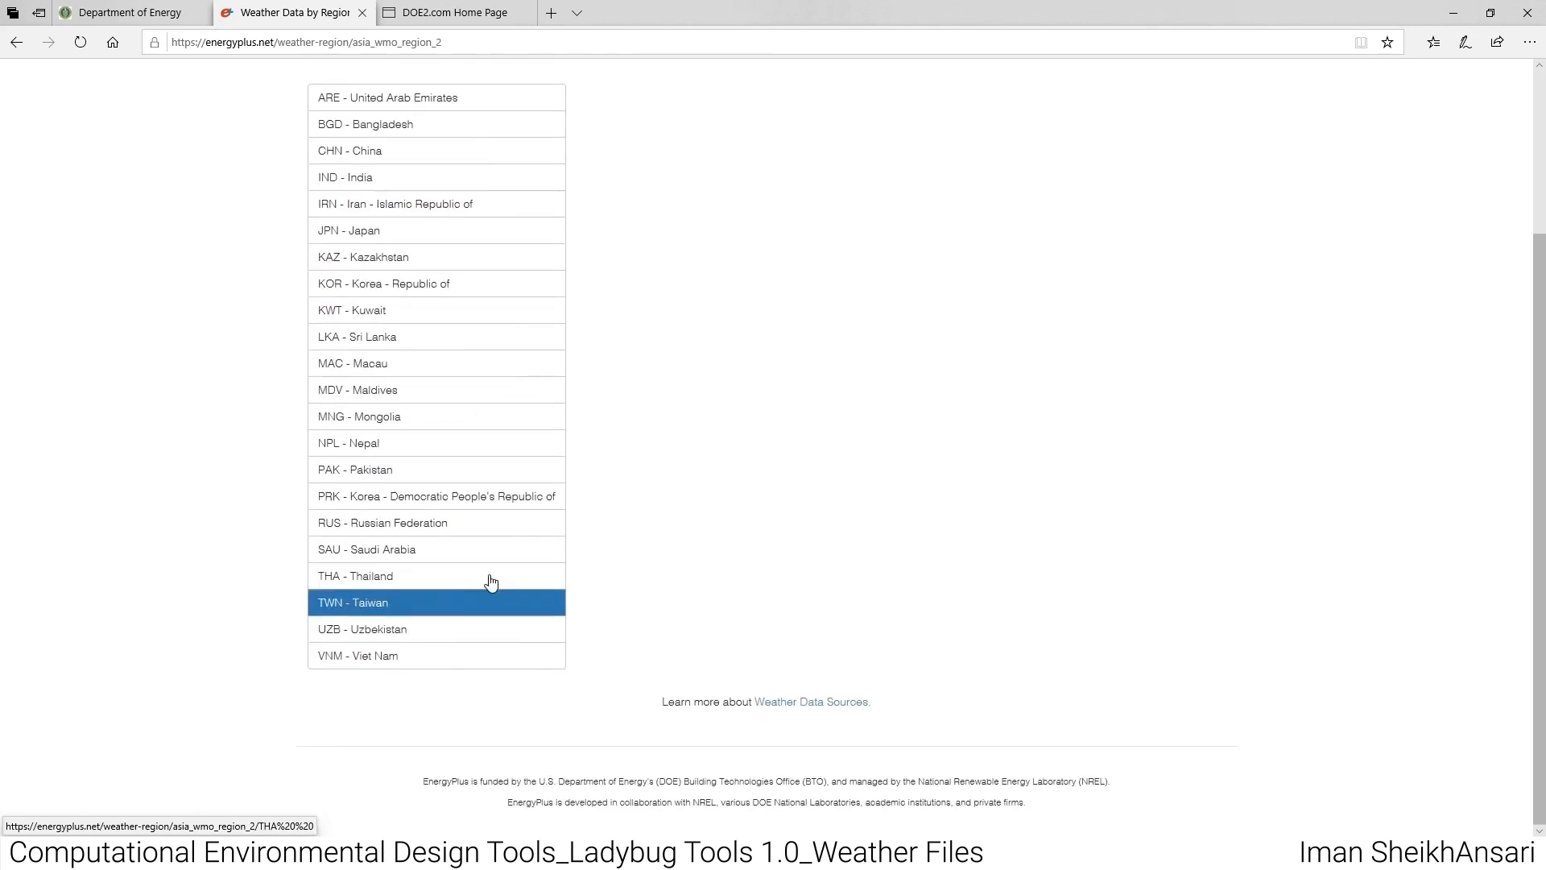
pyautogui.click(398, 210)
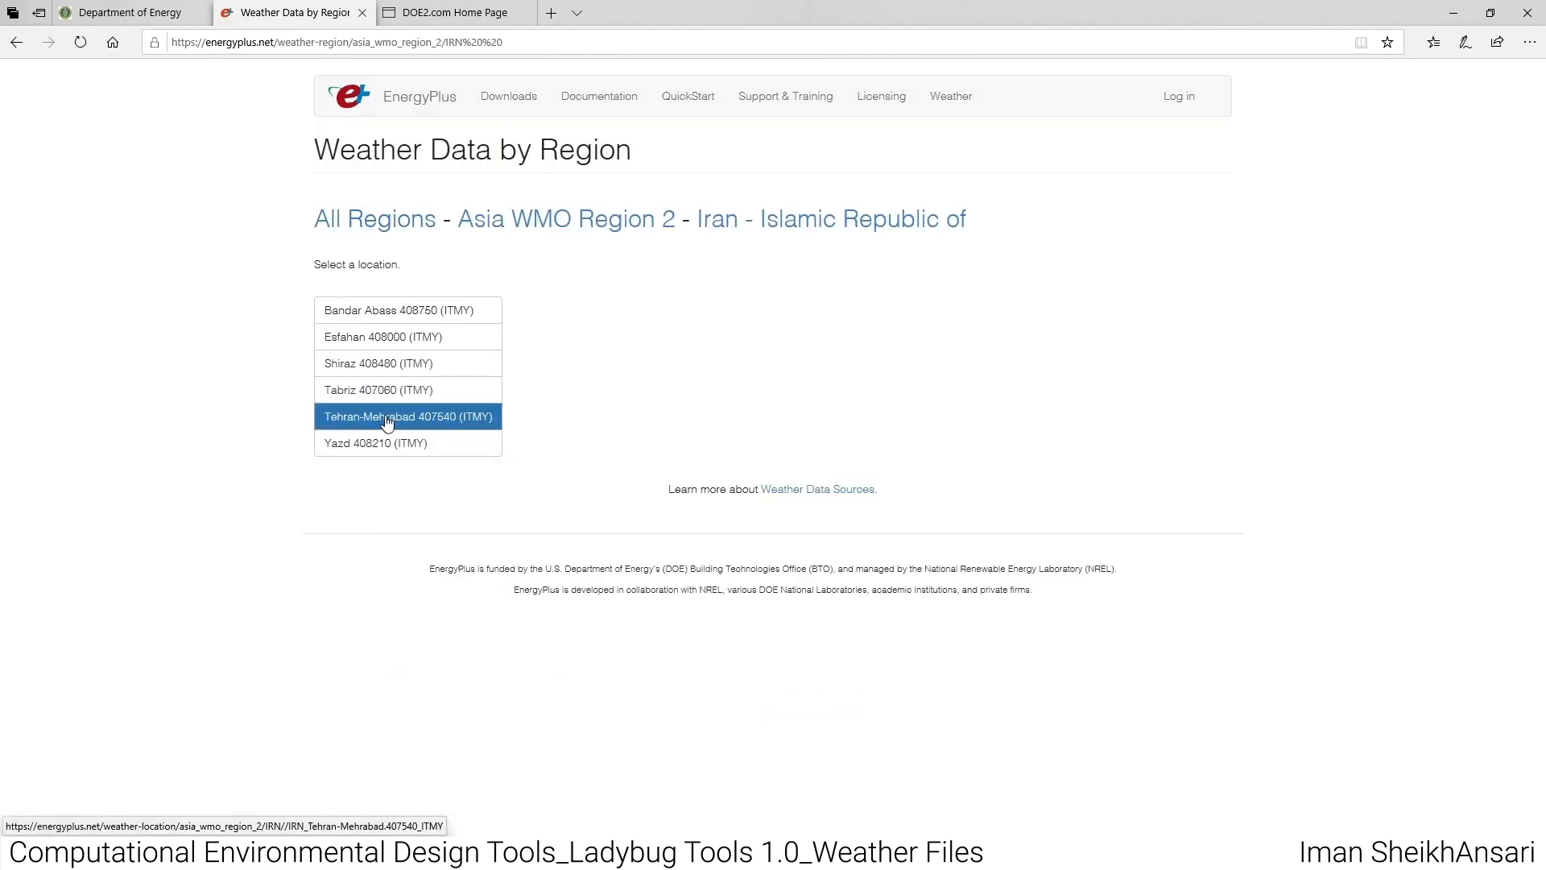
pyautogui.click(388, 421)
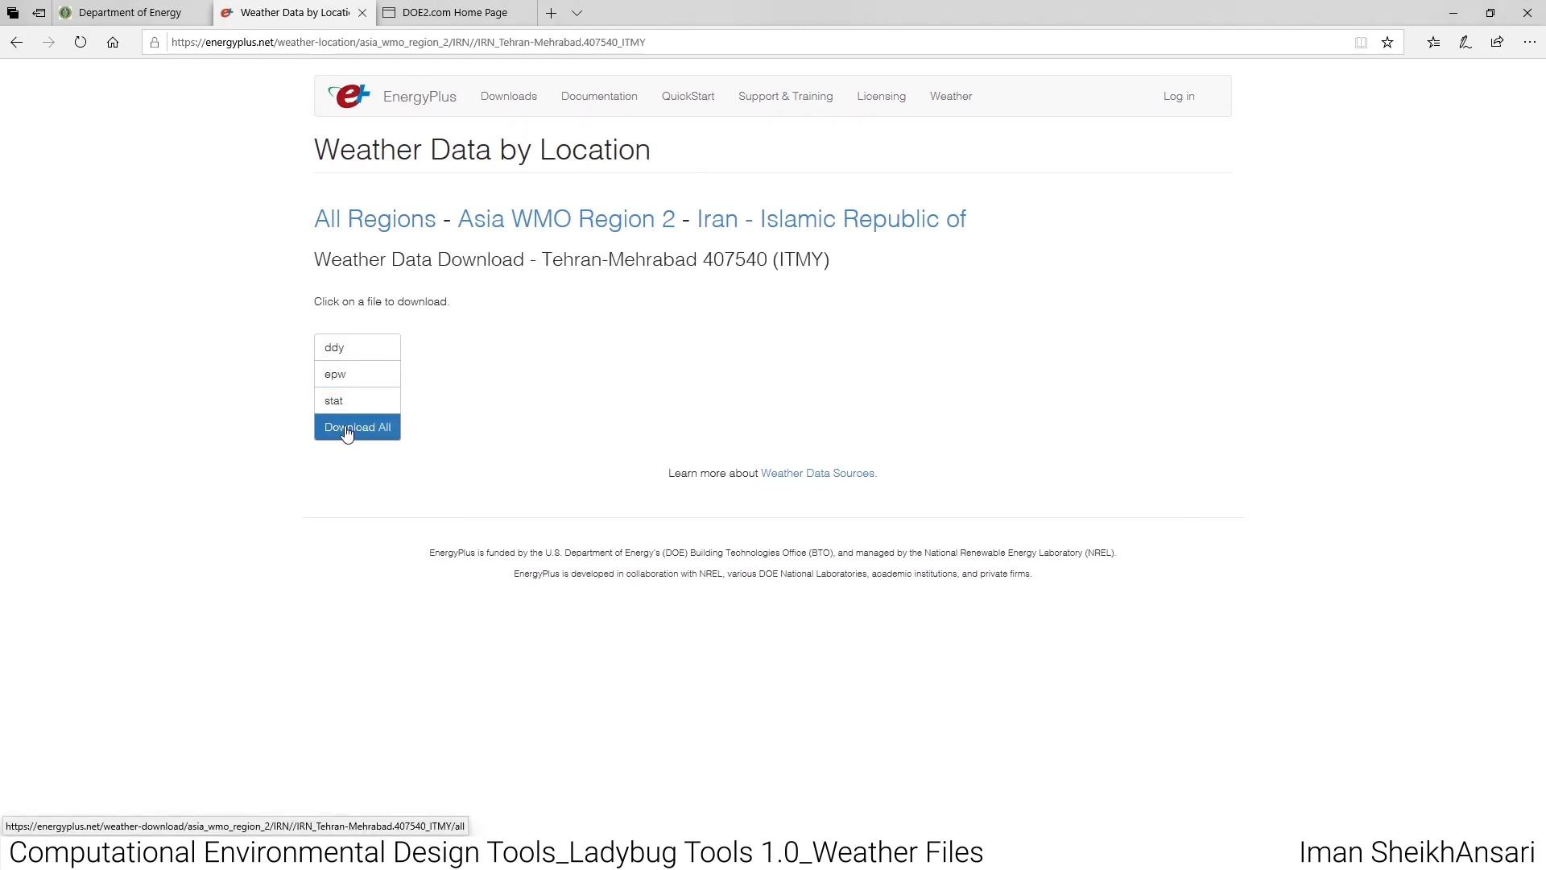
# - Download all Tehran-Mehrabad weather files, save the zip archive and return to the desktop
pyautogui.click(347, 434)
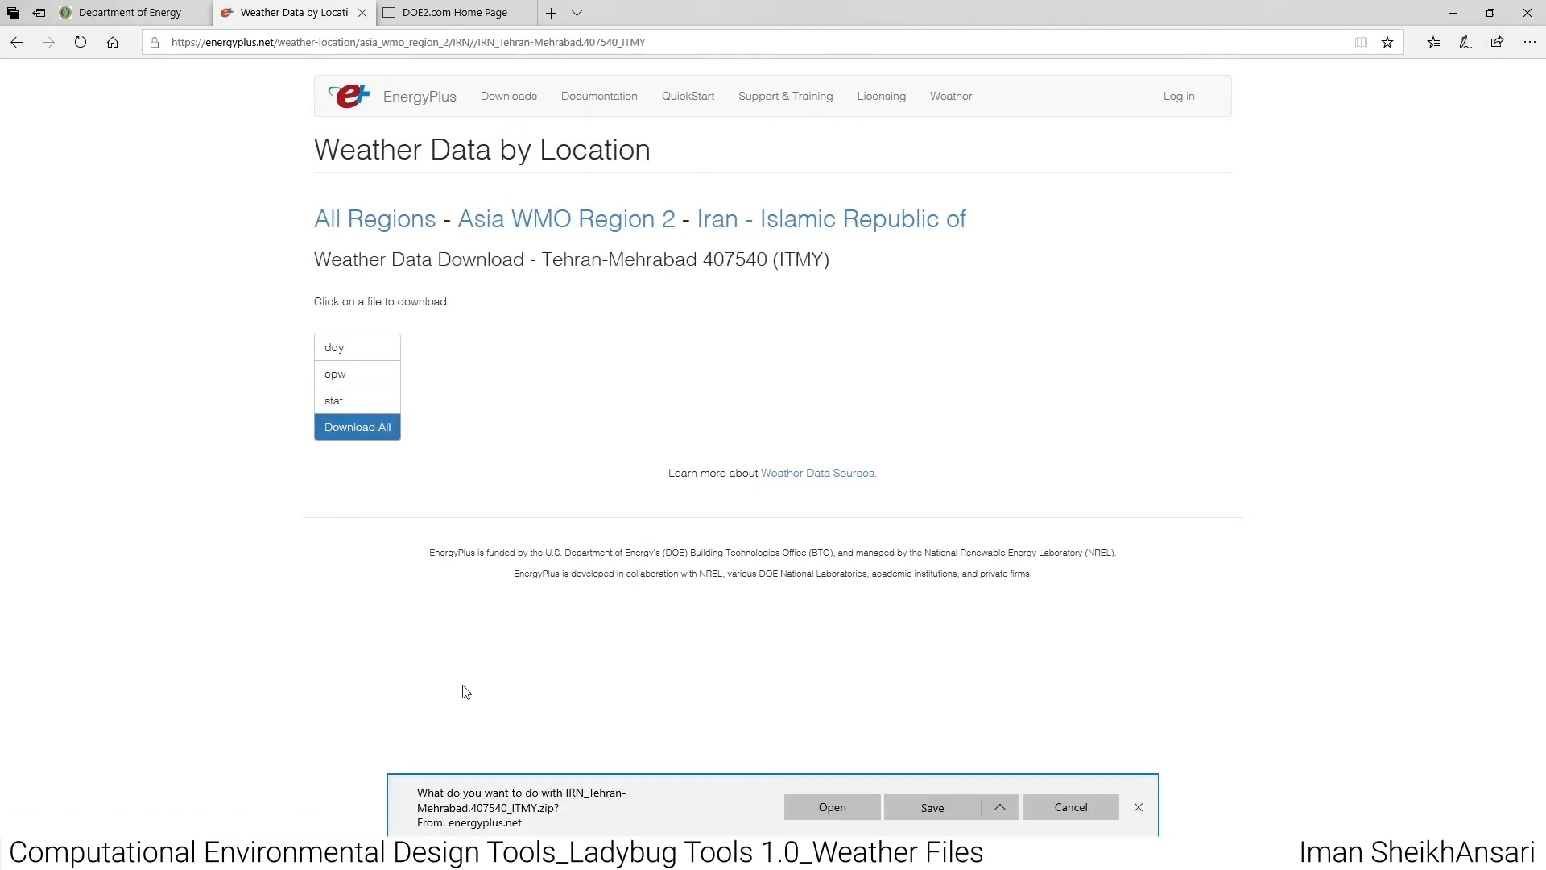
pyautogui.click(933, 807)
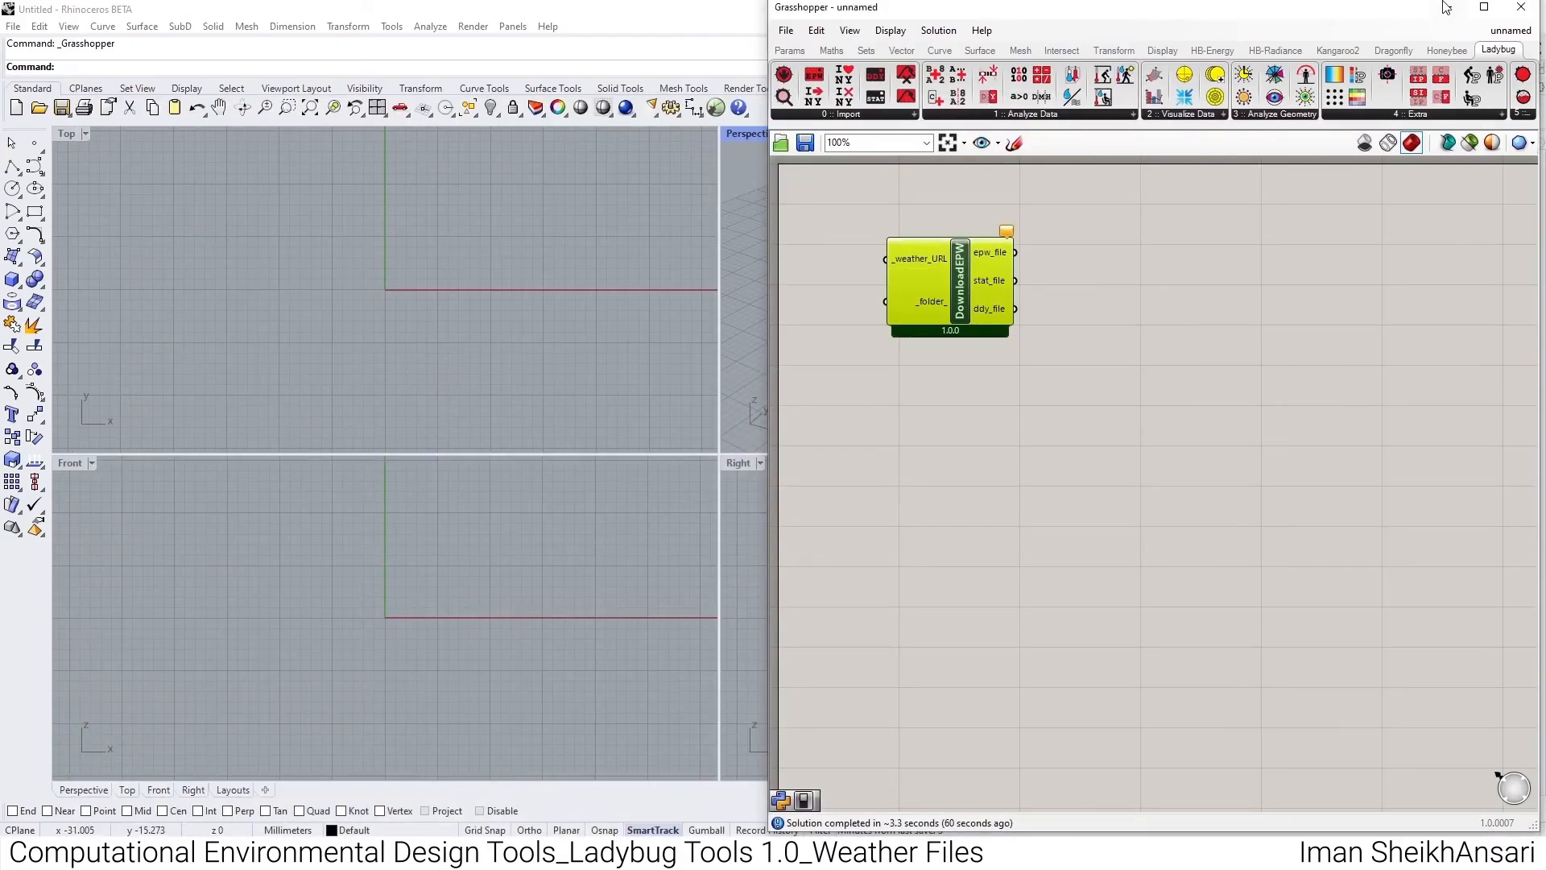
pyautogui.click(1446, 8)
pyautogui.click(1448, 10)
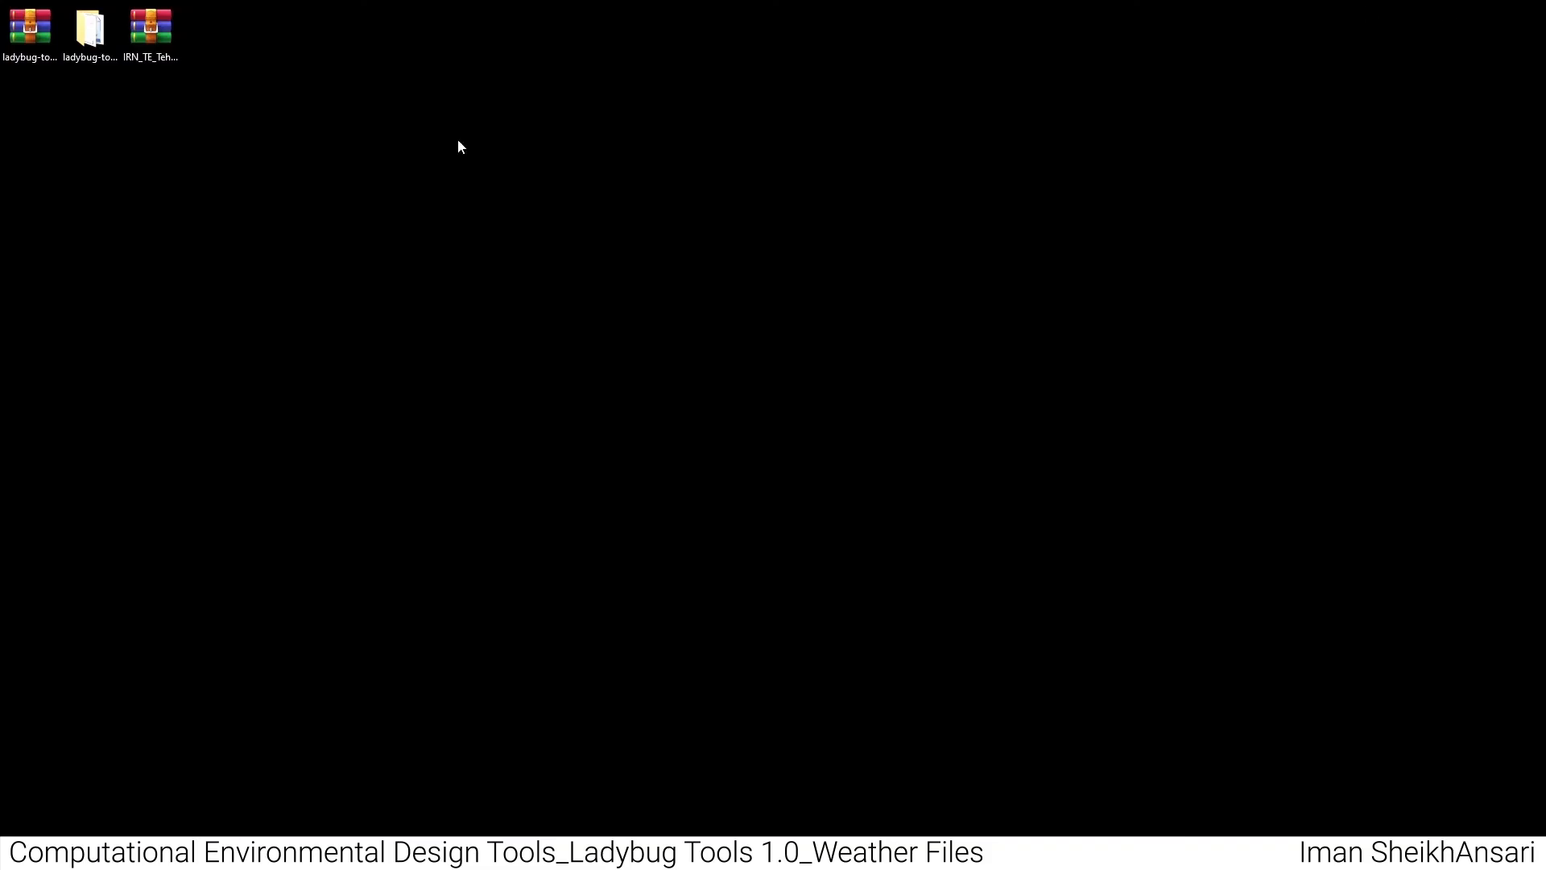
# - Extract the .epw file from the desktop's IRN_TE_Tehran-Khomeini.Intl.AP.407300_TMYx.2004-2018.zip archive onto the desktop
pyautogui.doubleClick(166, 37)
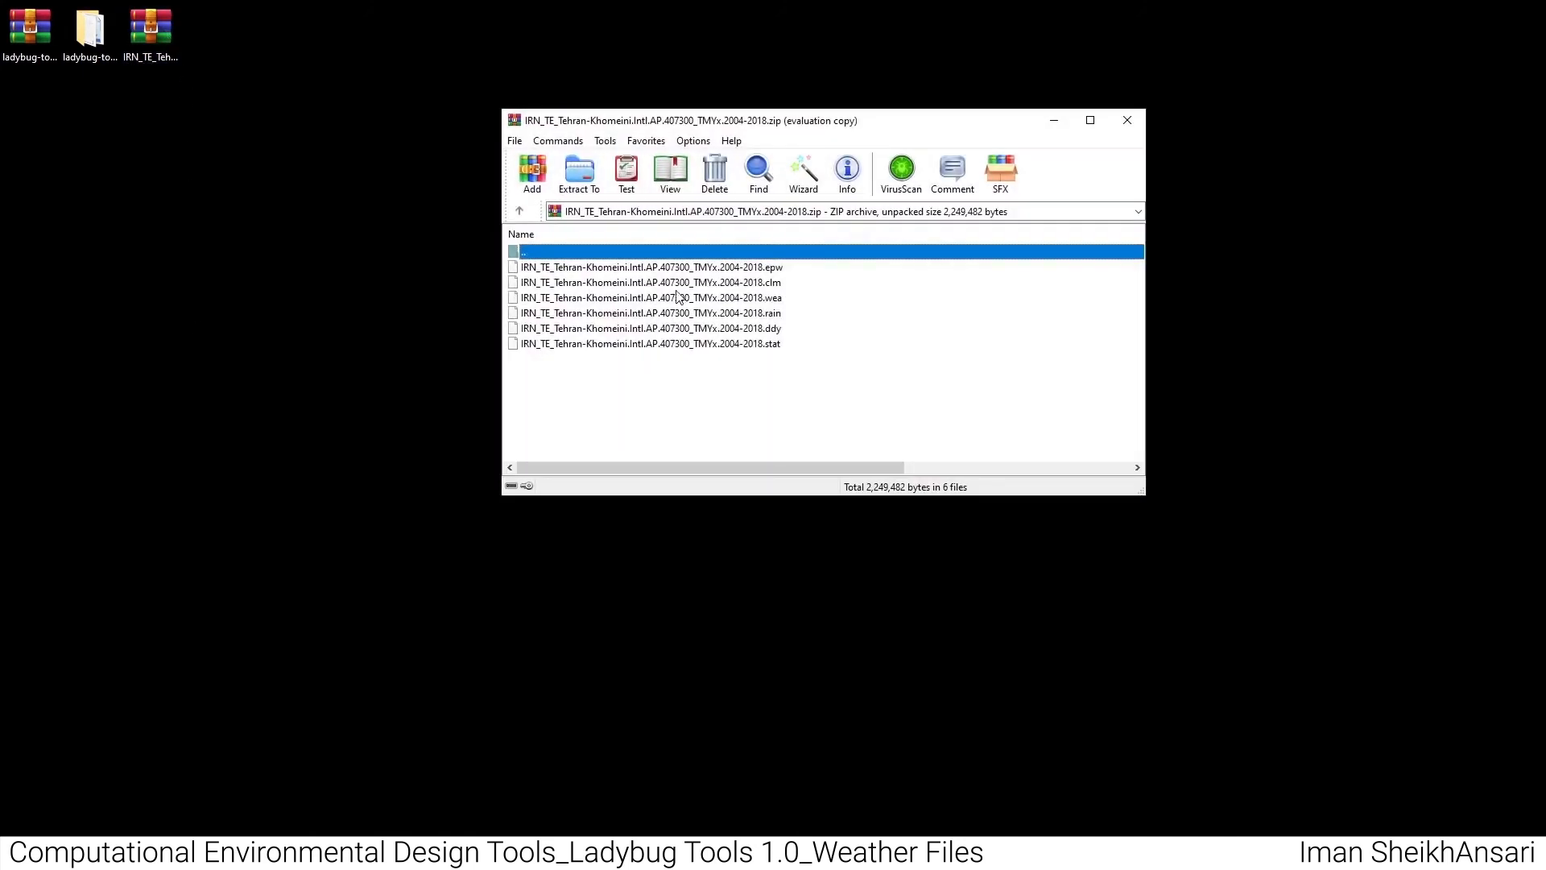
pyautogui.click(946, 247)
pyautogui.click(727, 271)
pyautogui.click(253, 56)
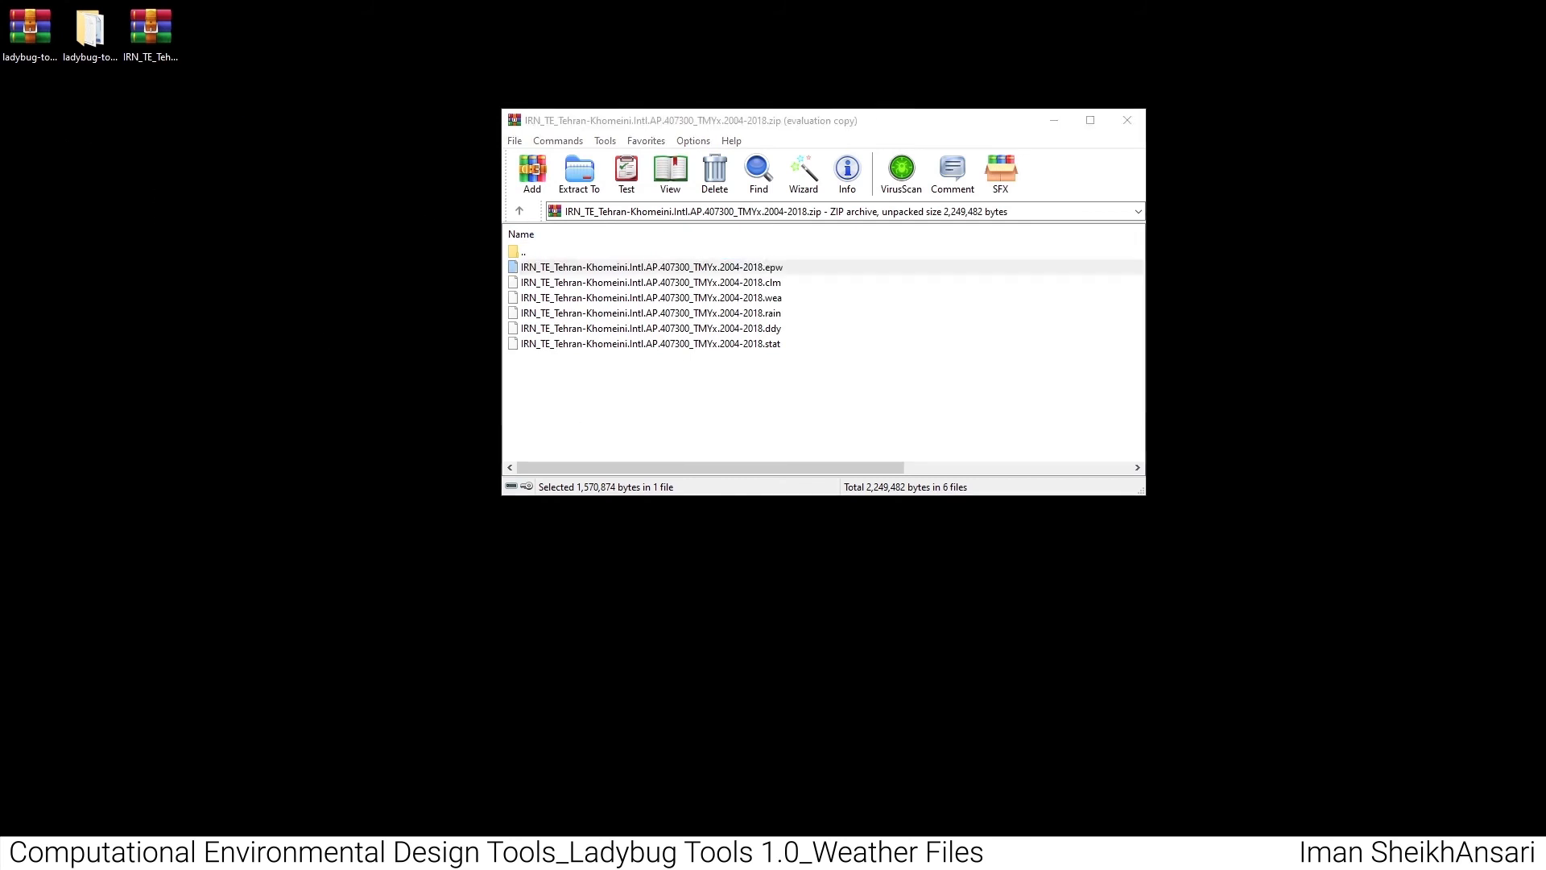
pyautogui.moveTo(445, 41); pyautogui.dragTo(286, 55)
# - Open the extracted Tehran-Khomeini .epw file in Notepad2, examine its header and hourly weather records, and minimise it
pyautogui.rightClick(293, 83)
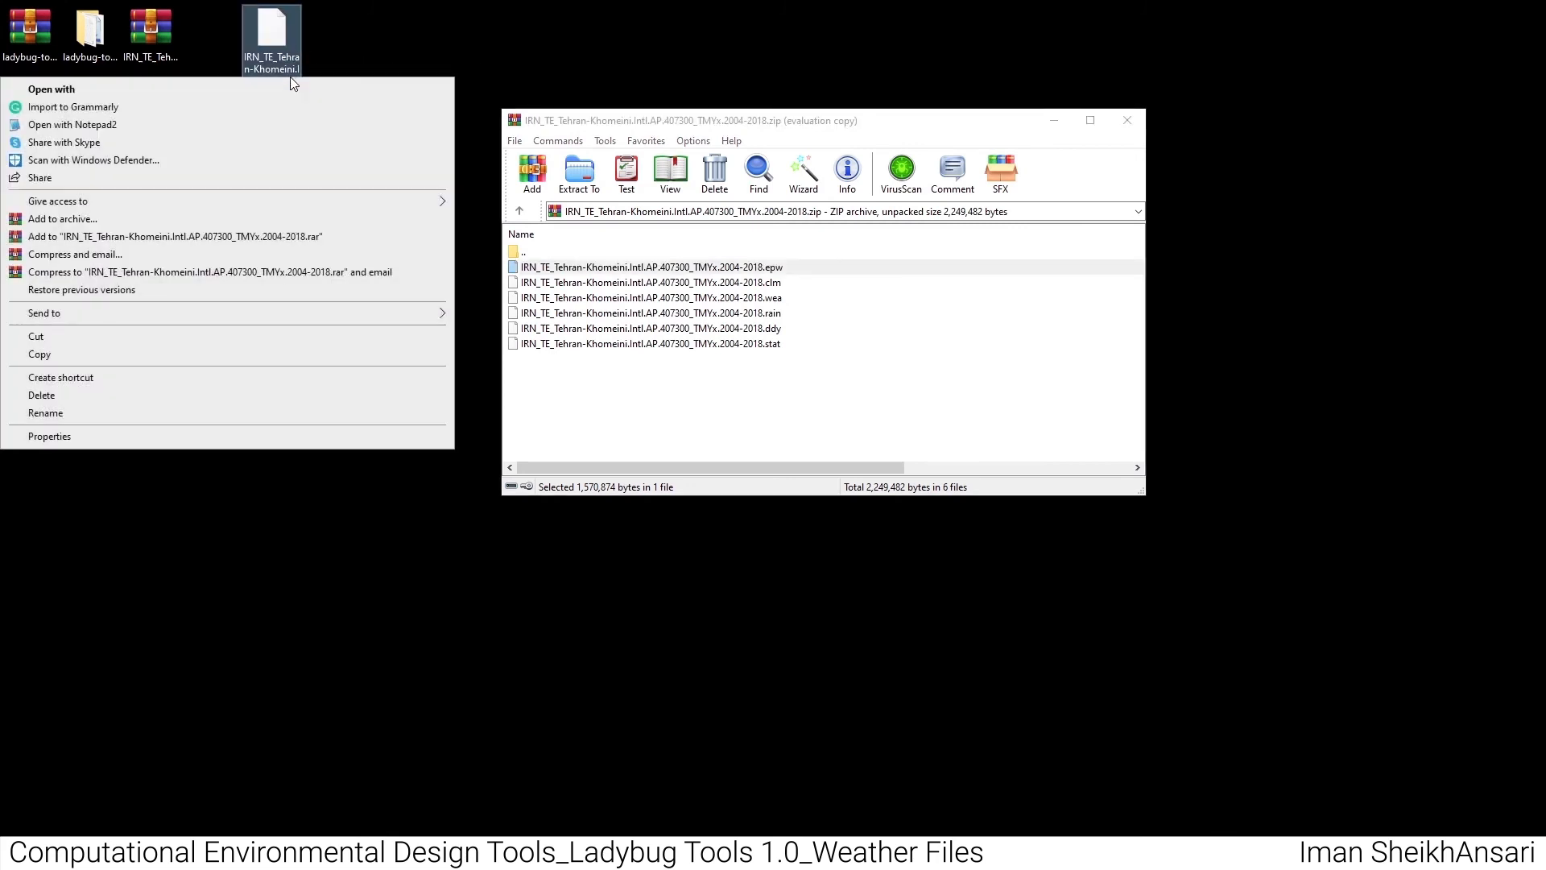
pyautogui.click(140, 130)
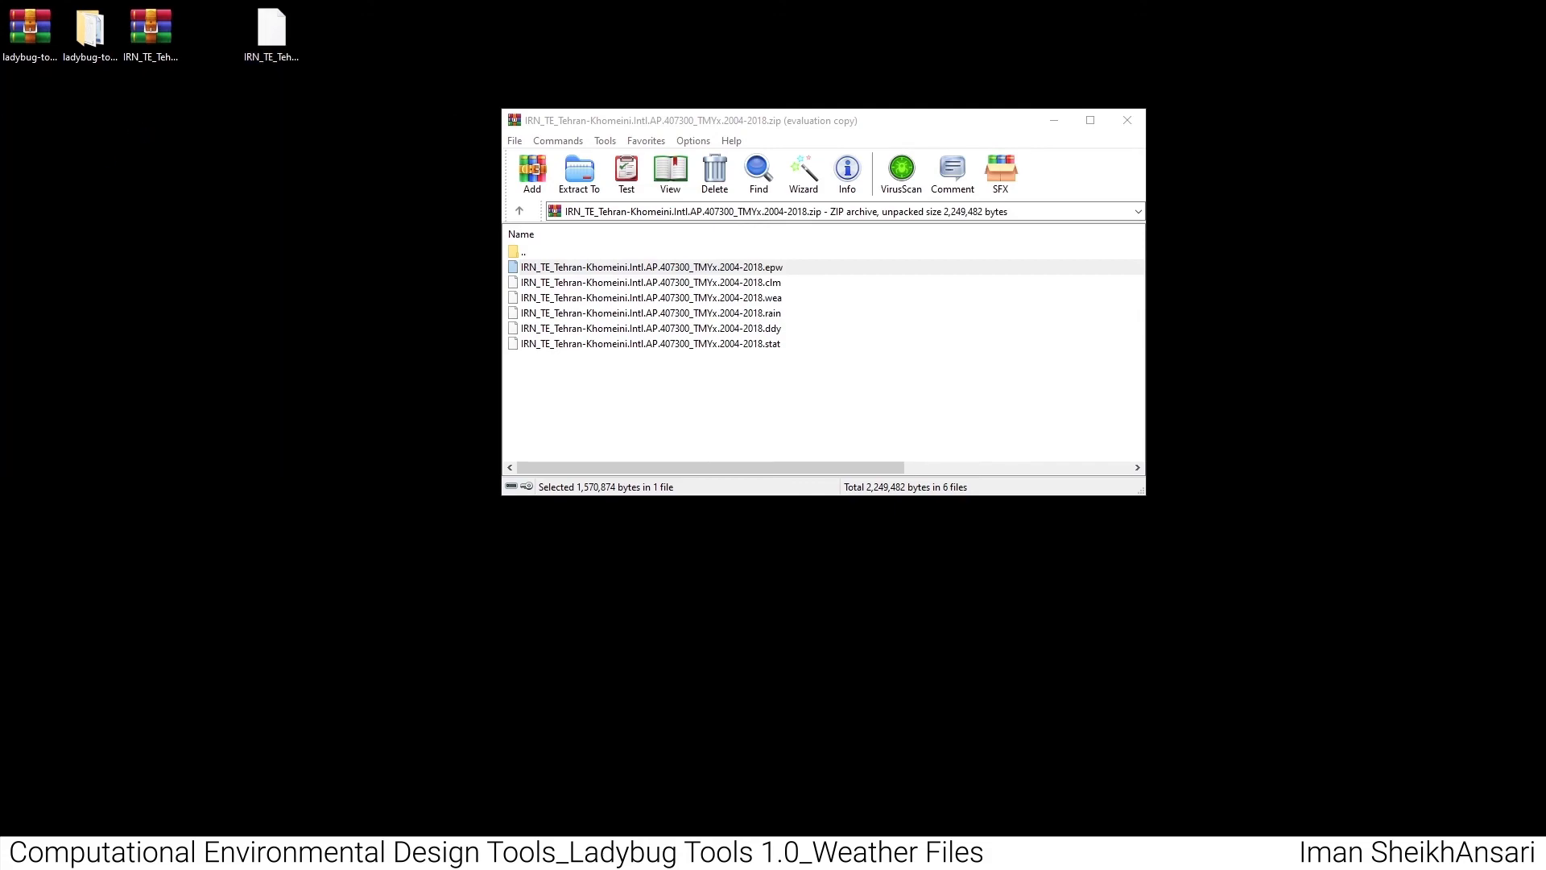
pyautogui.moveTo(569, 193); pyautogui.dragTo(618, 2)
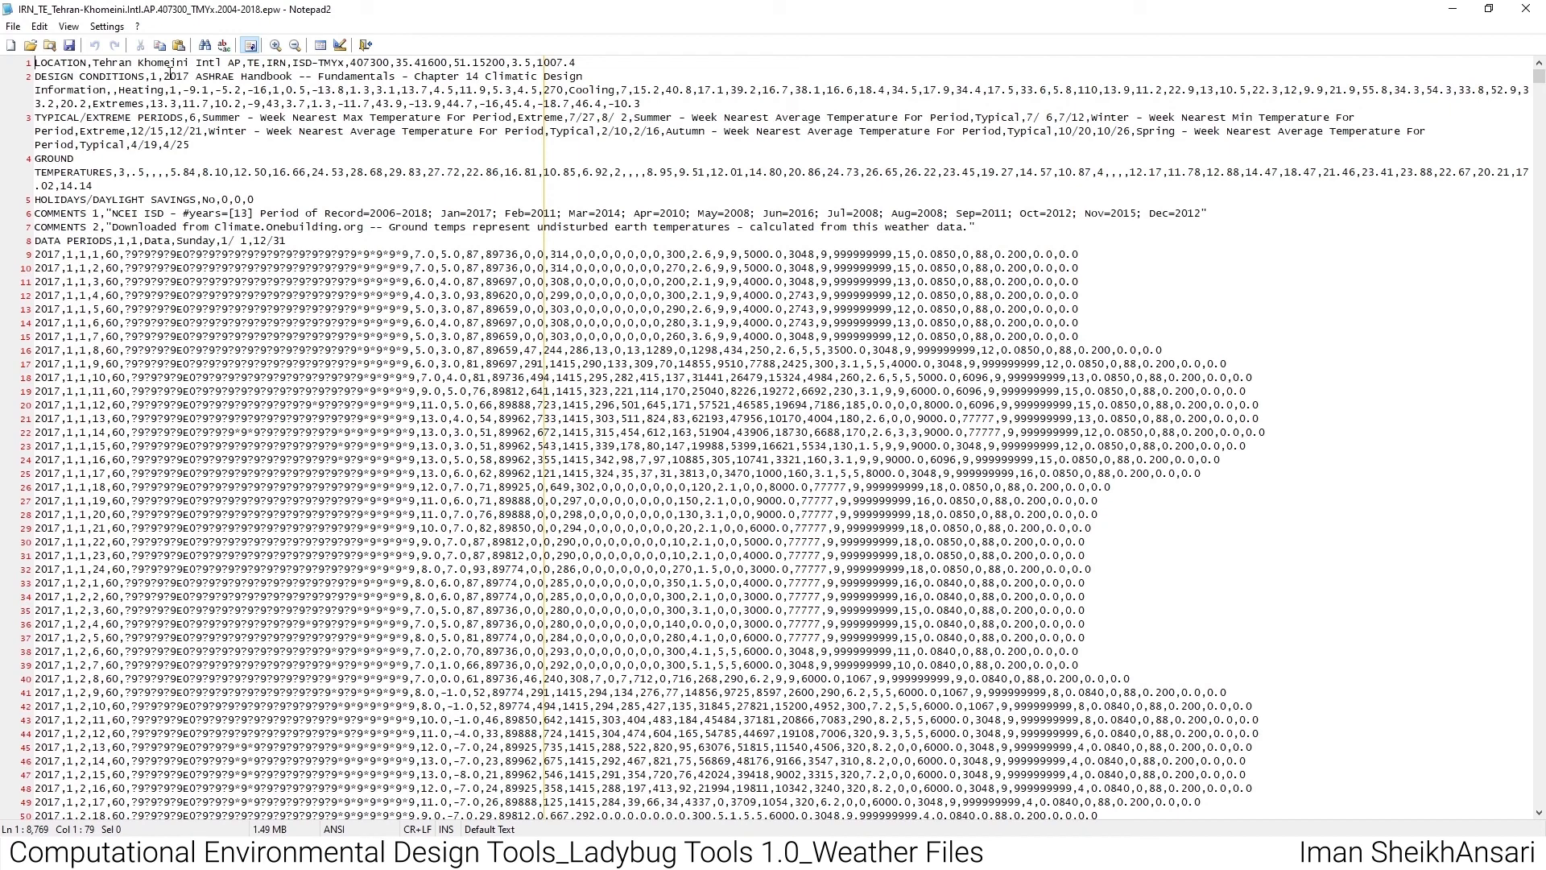
pyautogui.scroll(-9, 196, 288)
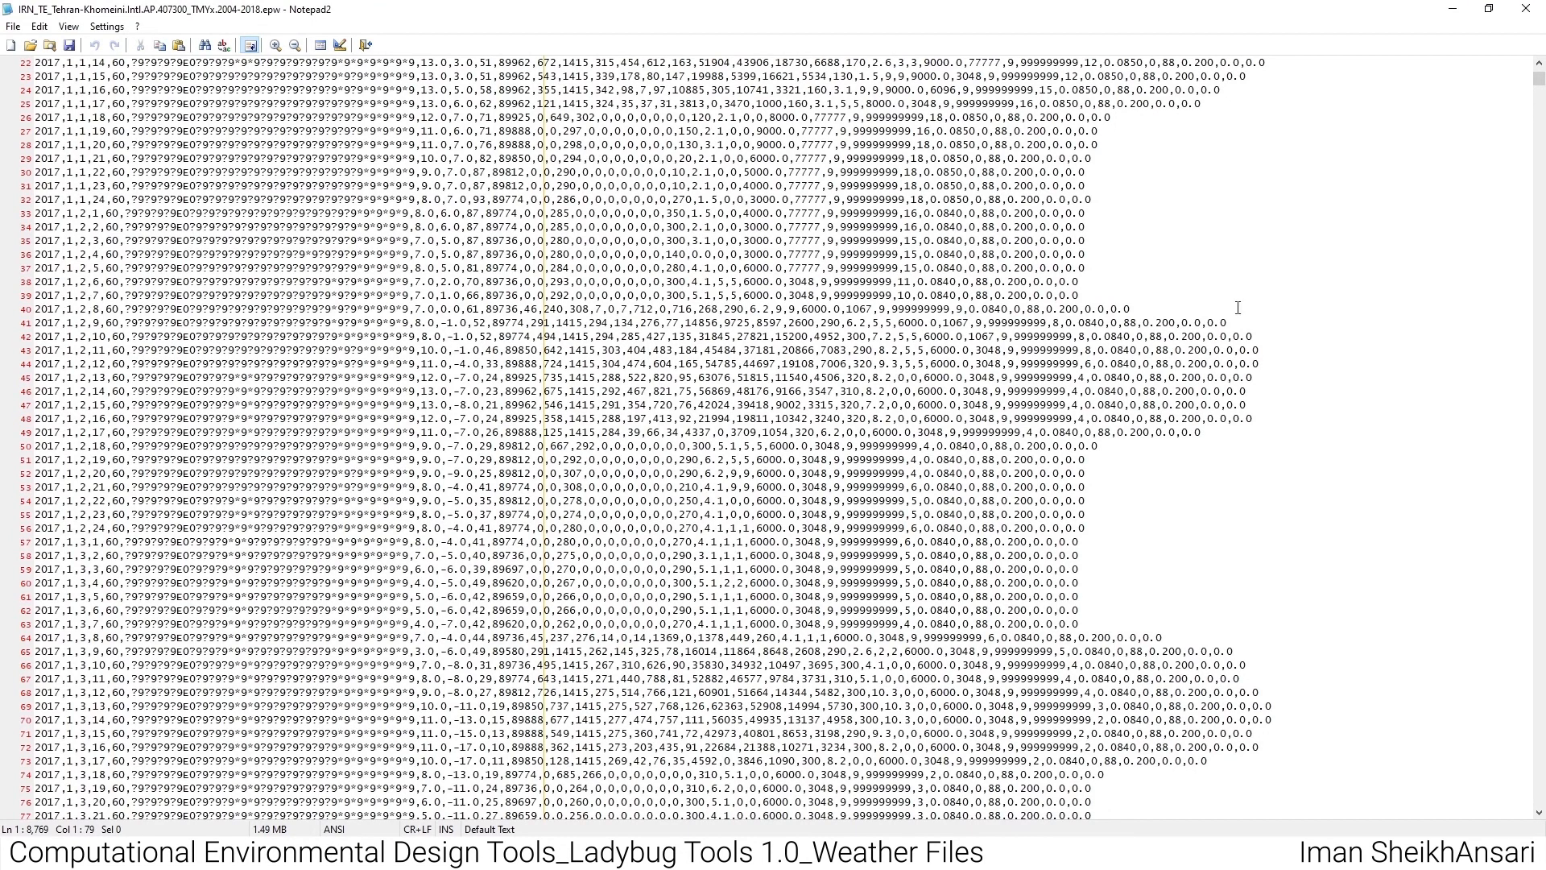
pyautogui.moveTo(1538, 79); pyautogui.dragTo(1538, 434)
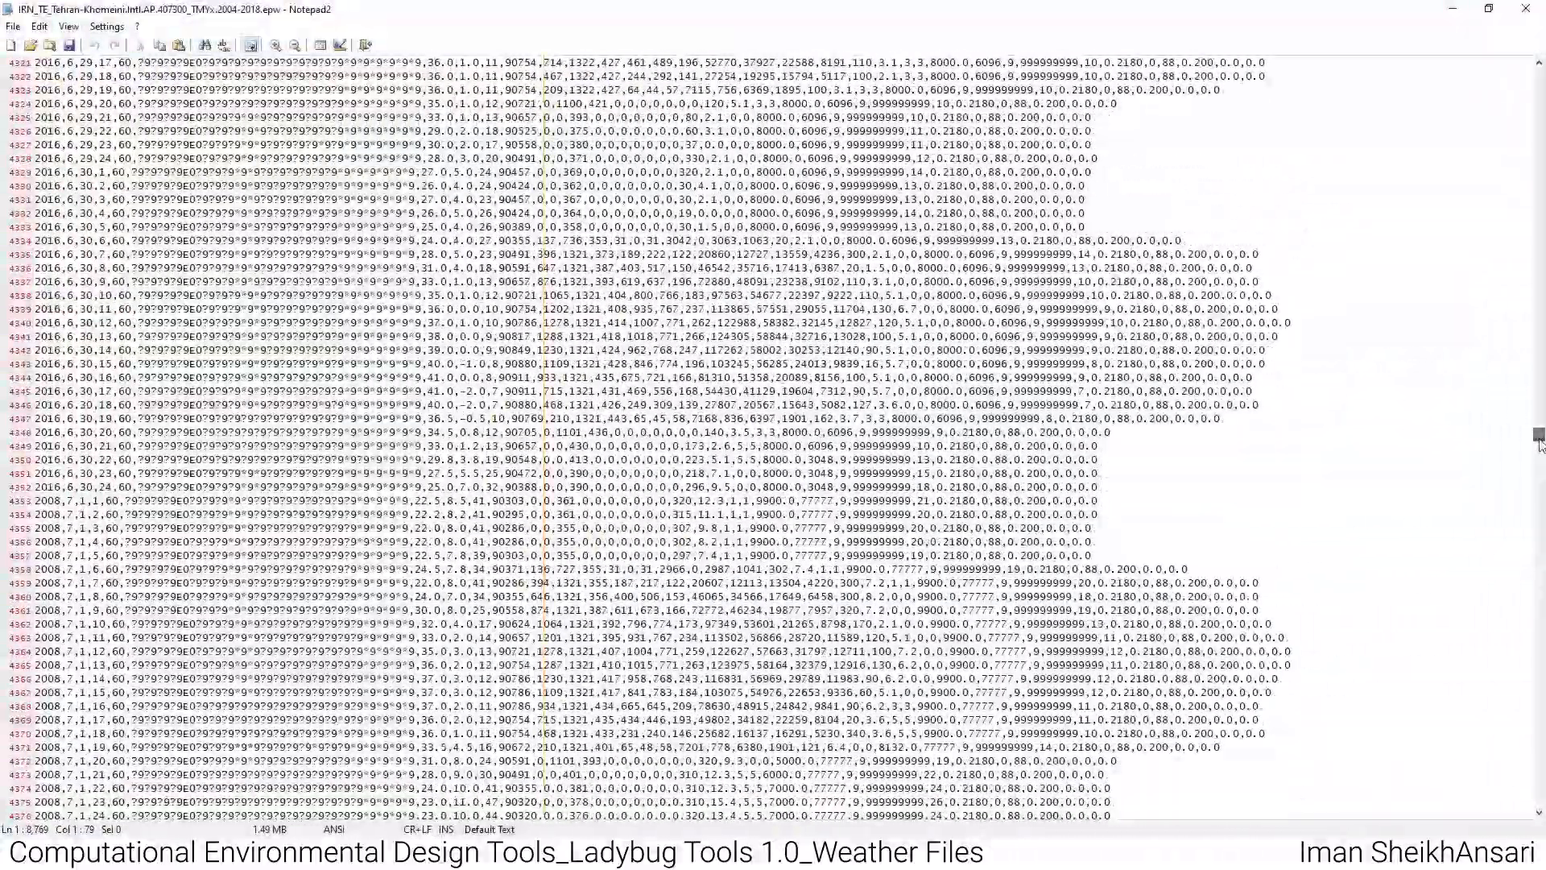
pyautogui.click(1453, 9)
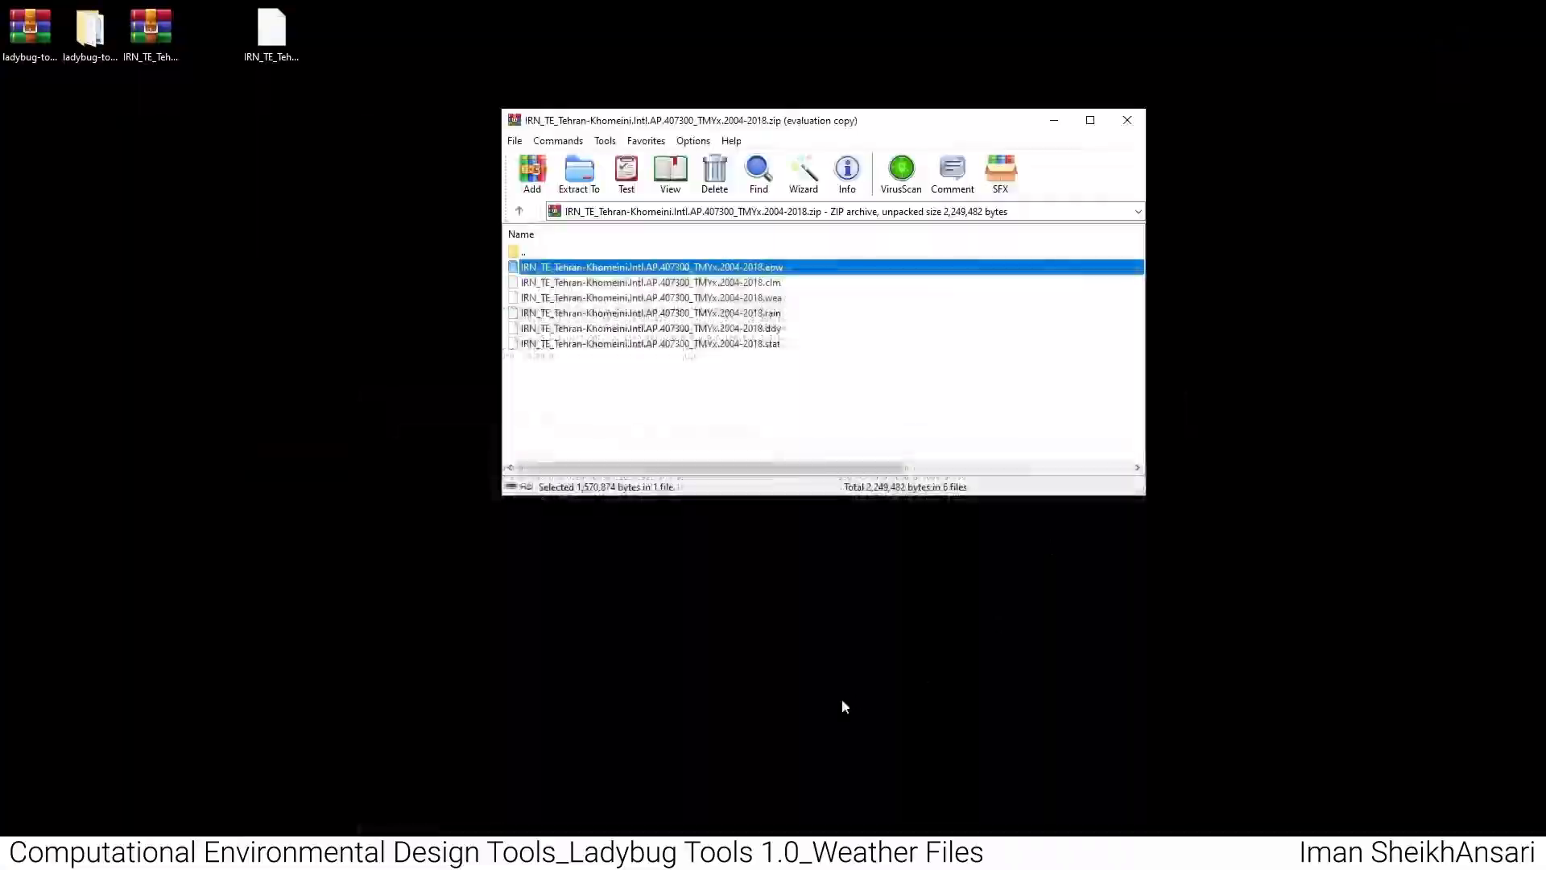
# - Switch back to Grasshopper and place an LB EPWmap component below the DownloadEPW component
pyautogui.click(626, 850)
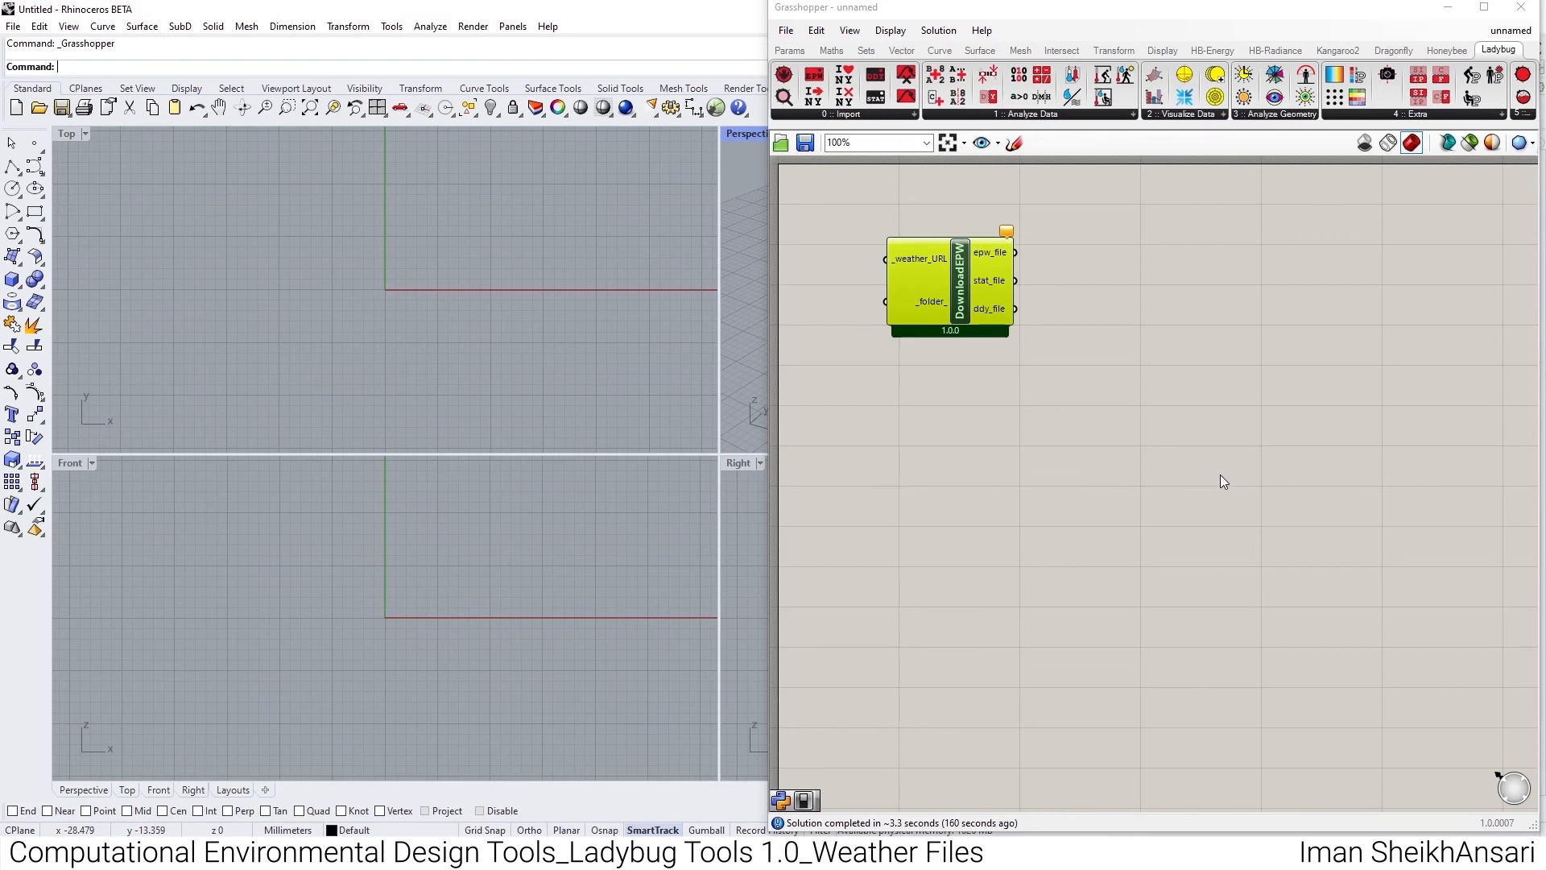
pyautogui.click(873, 121)
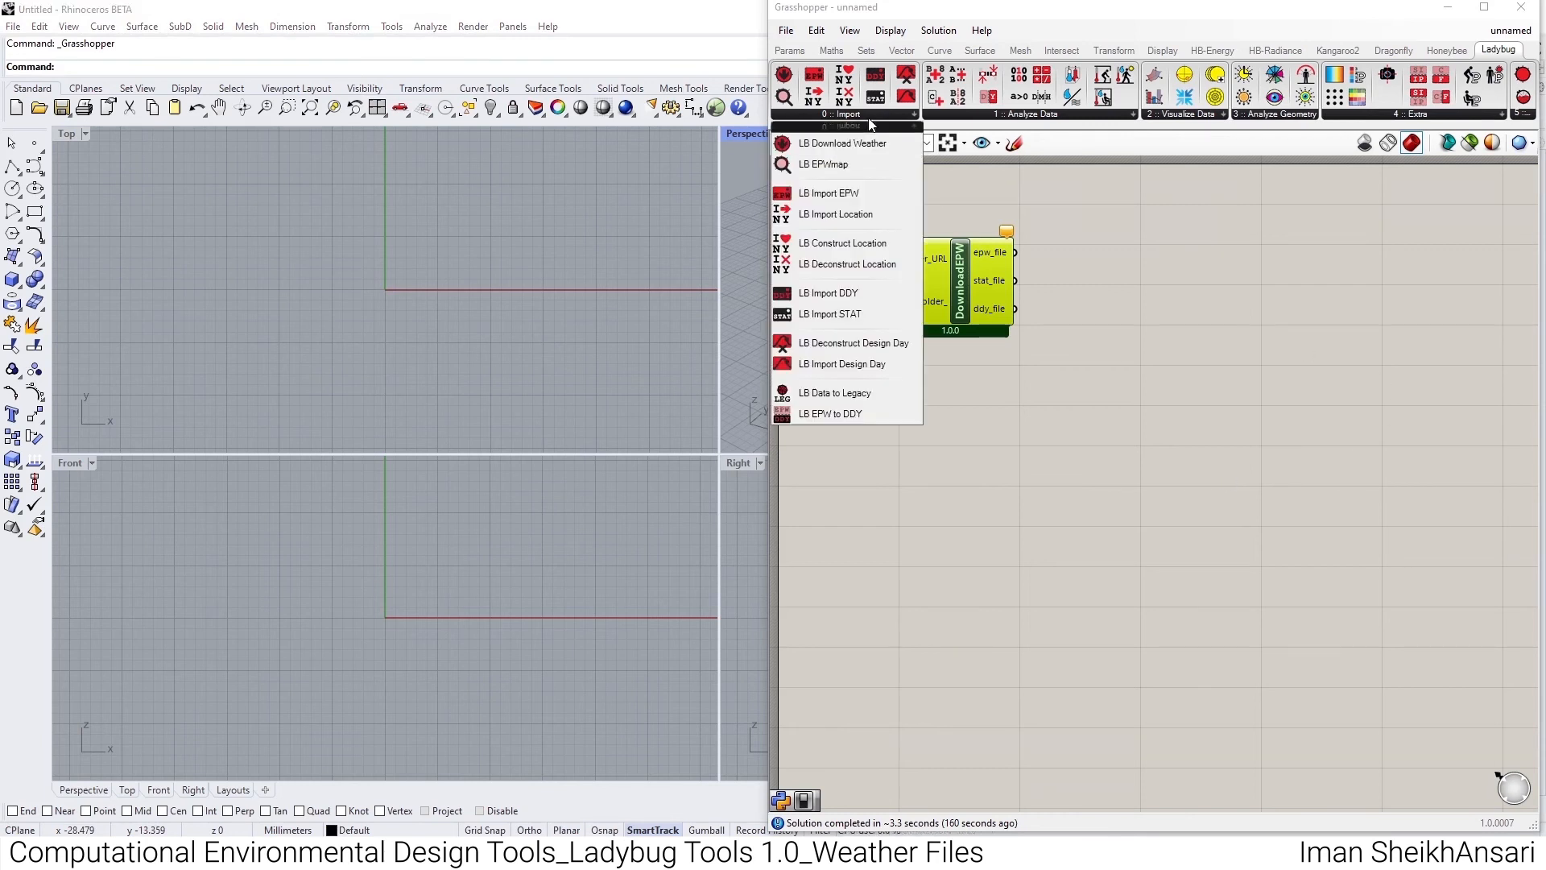
pyautogui.click(854, 163)
pyautogui.click(944, 413)
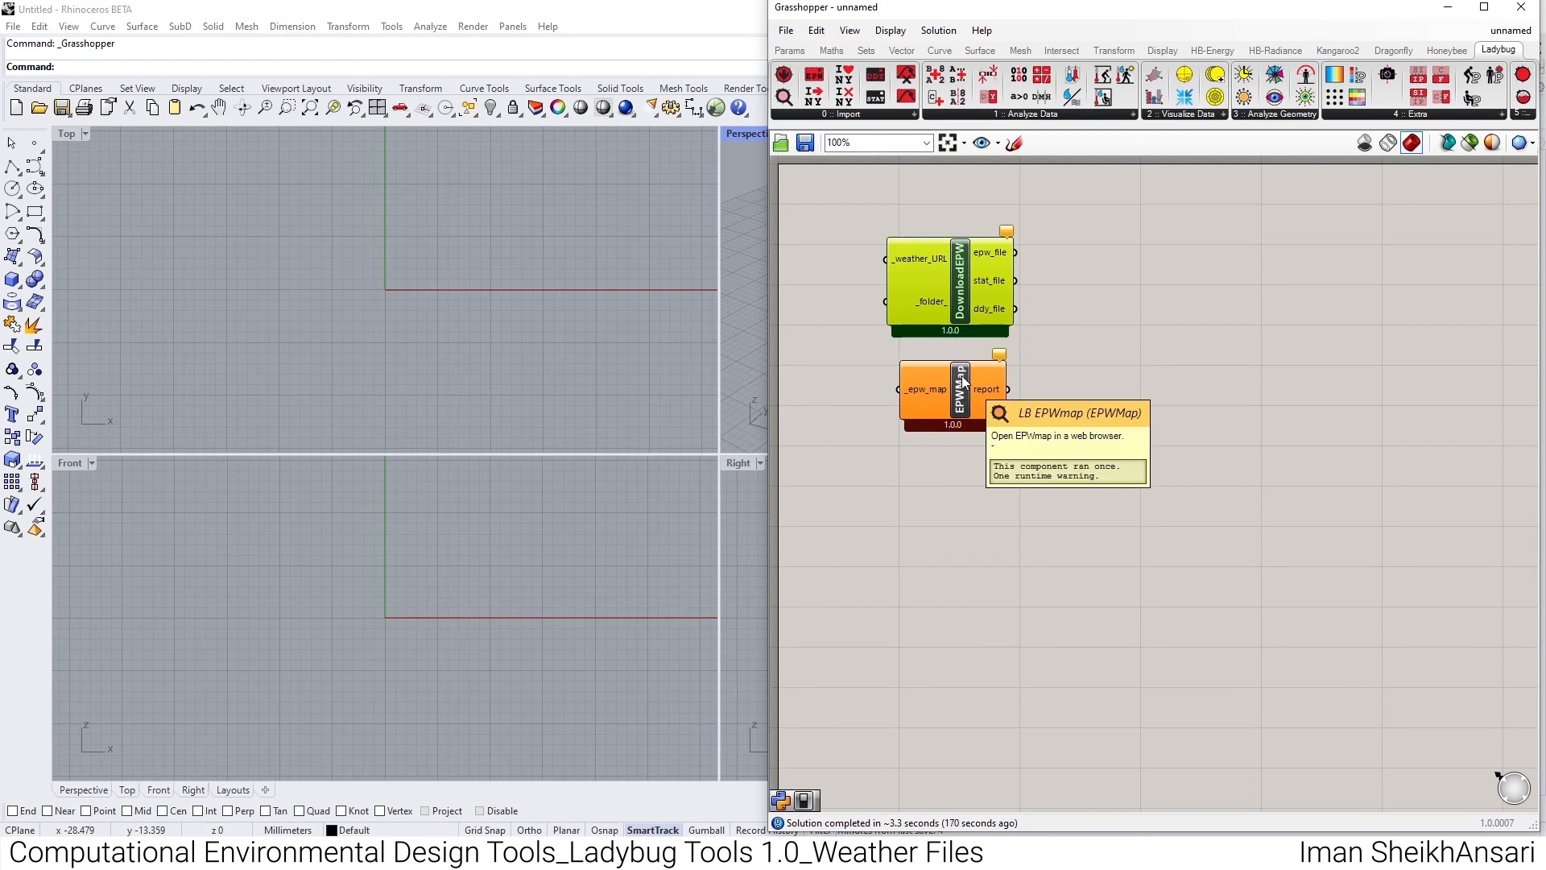
# - Open the EPWMap component's Python script, examine its supported browsers and map URL, and close the editor
pyautogui.doubleClick(964, 382)
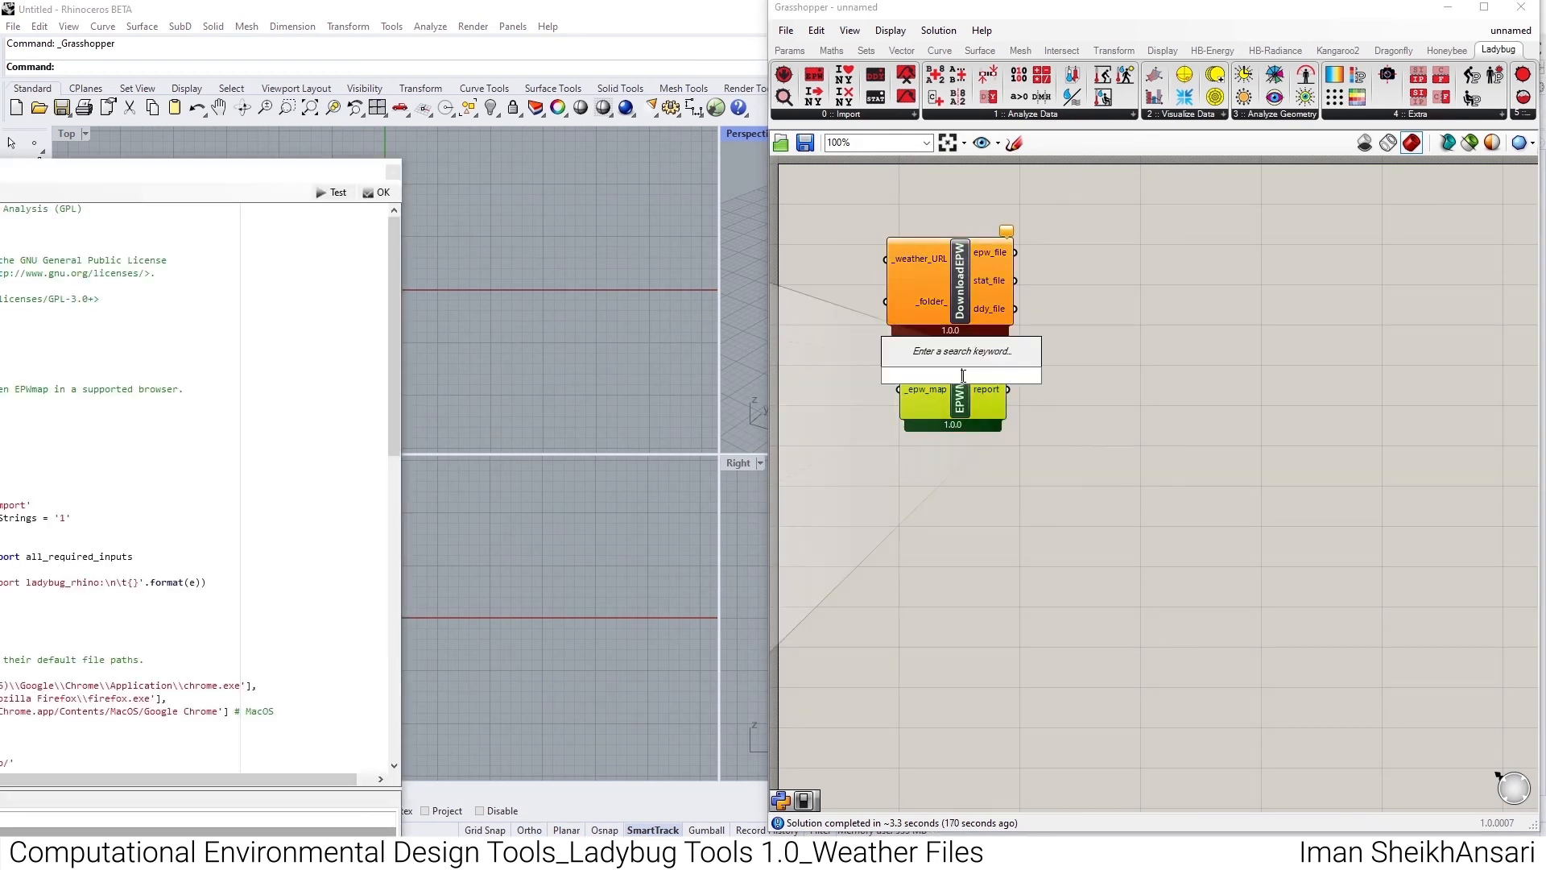
pyautogui.moveTo(159, 179); pyautogui.dragTo(576, 46)
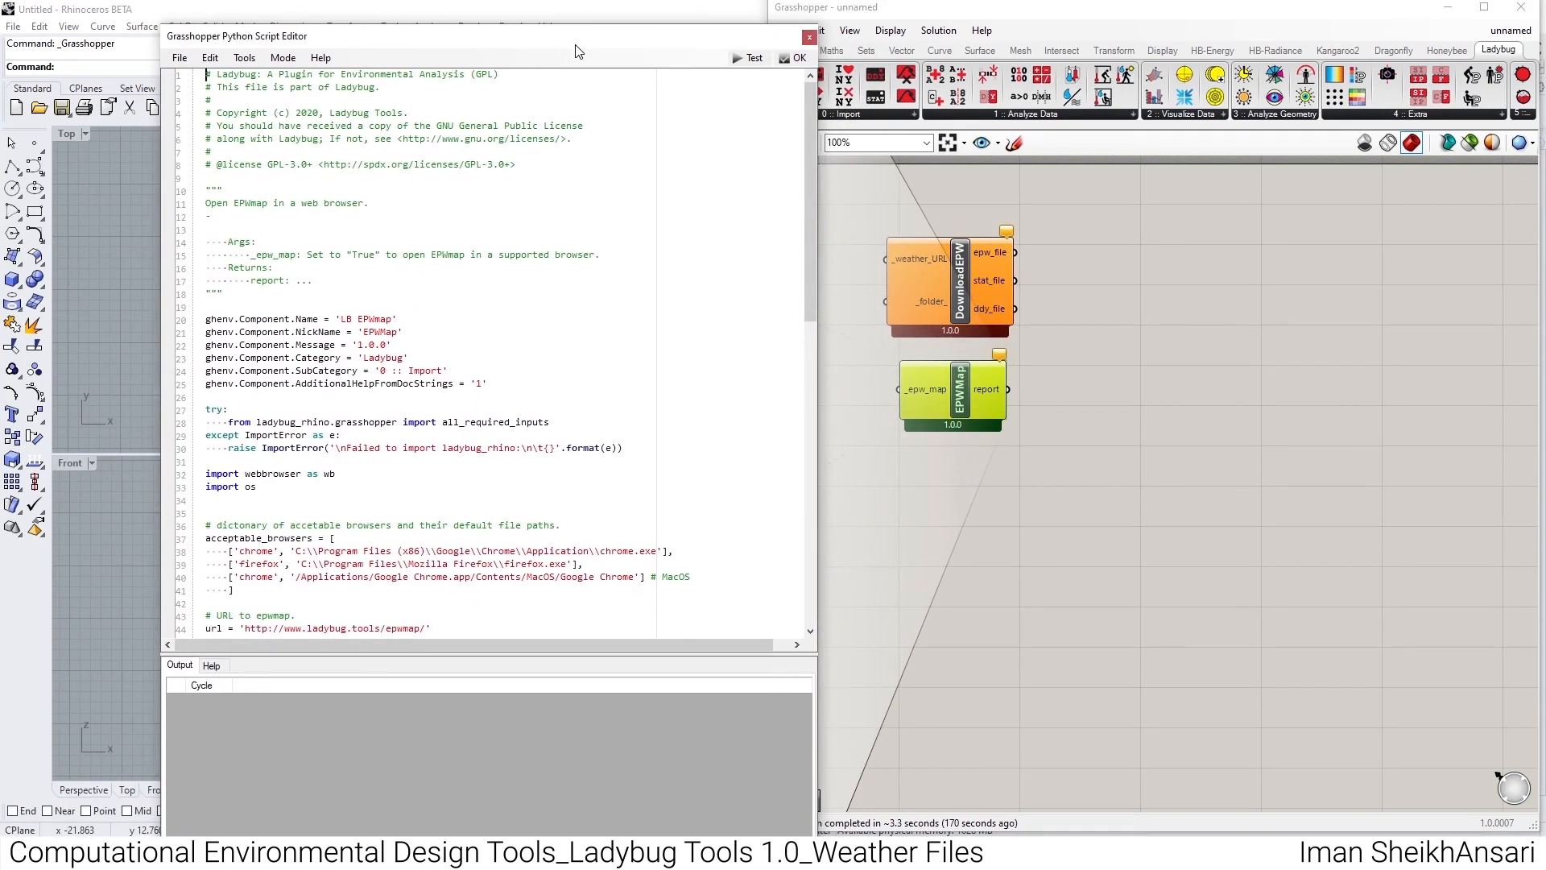
pyautogui.scroll(-5, 528, 252)
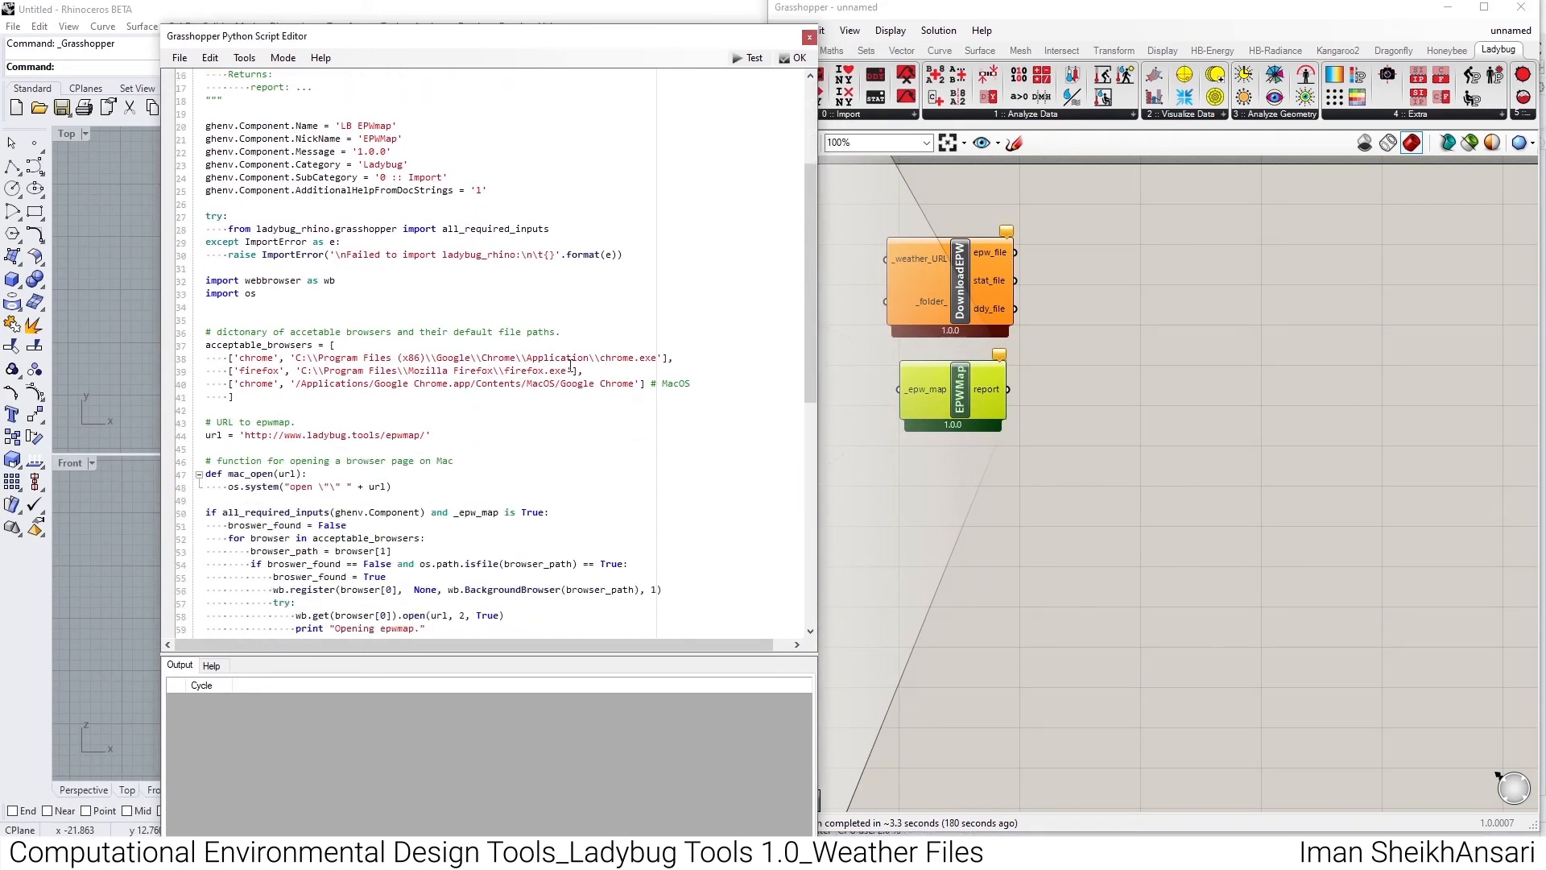
pyautogui.scroll(-5, 639, 223)
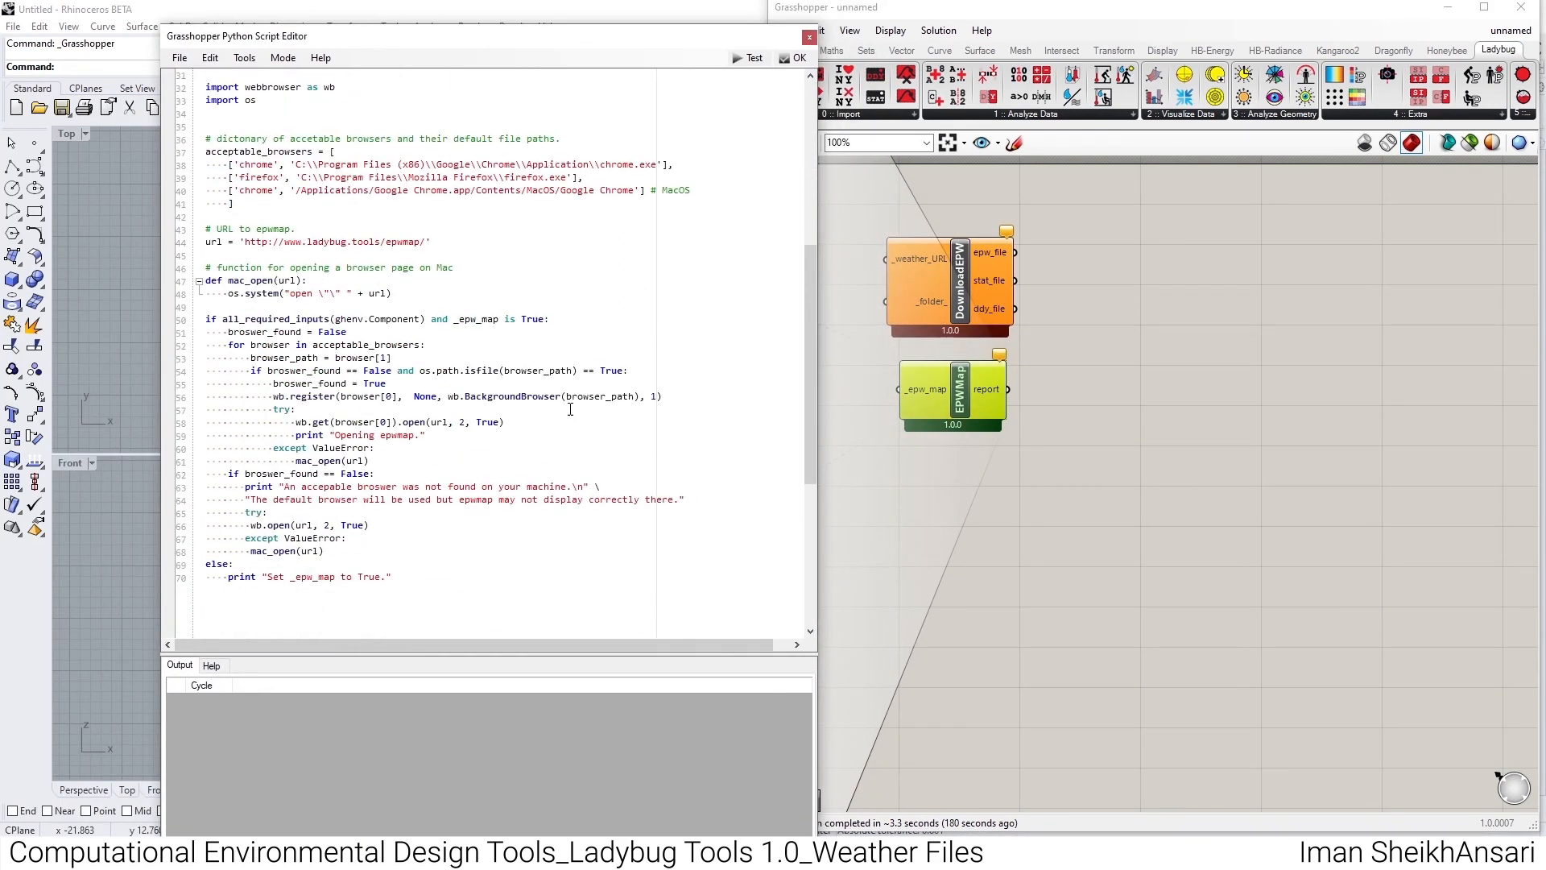
pyautogui.click(809, 37)
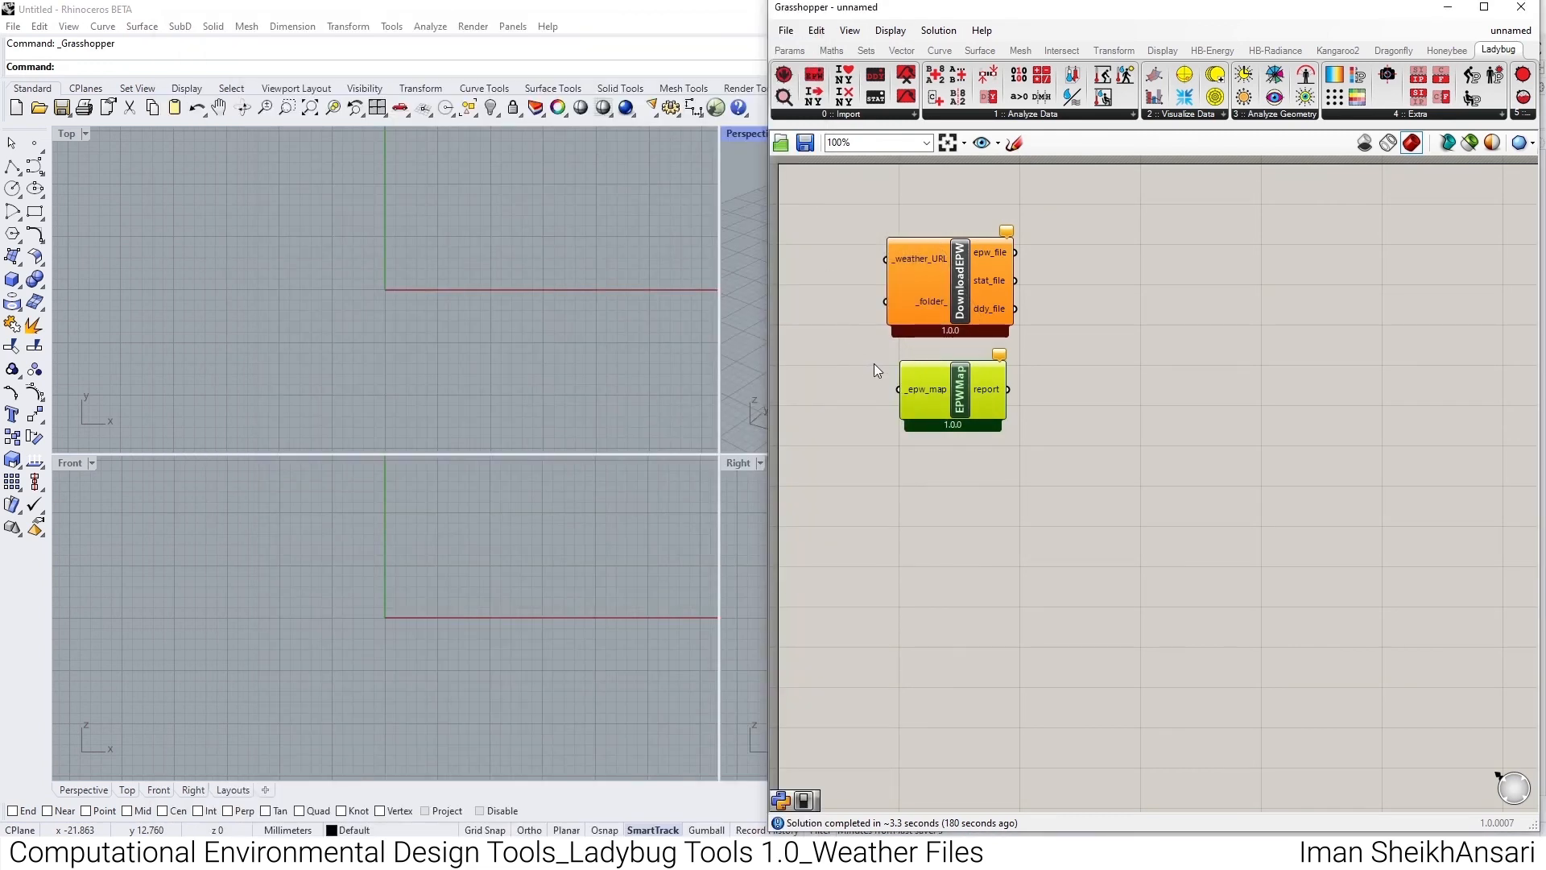
# - Add a Boolean Toggle wired to the EPWMap component's _epw_map input and set it to True to open the EPW map
pyautogui.moveTo(921, 390)
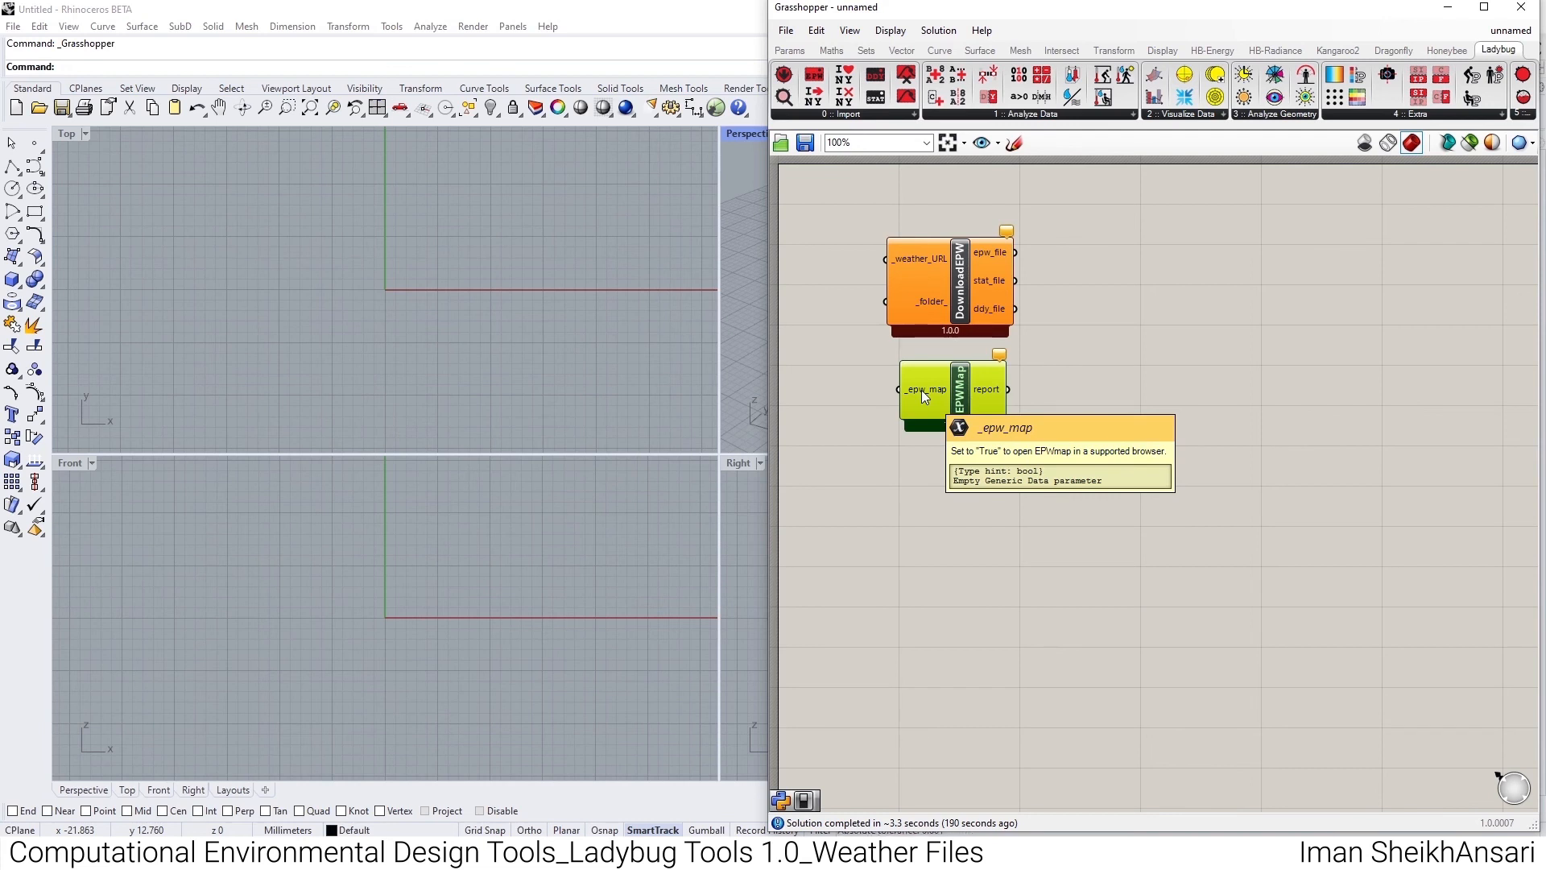
pyautogui.doubleClick(841, 395)
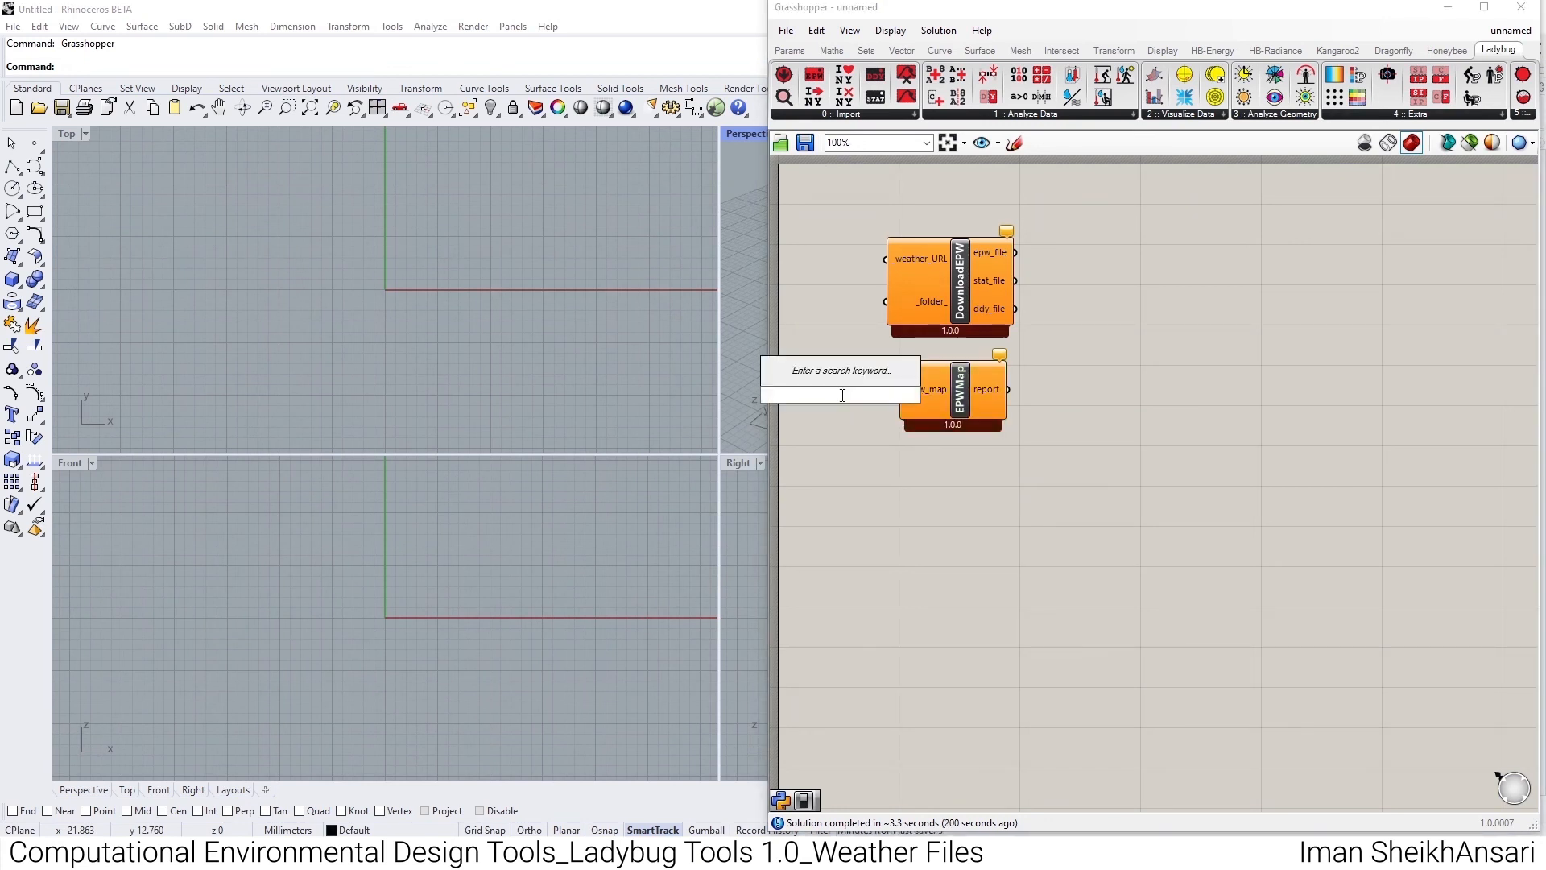
pyautogui.write('Bool')
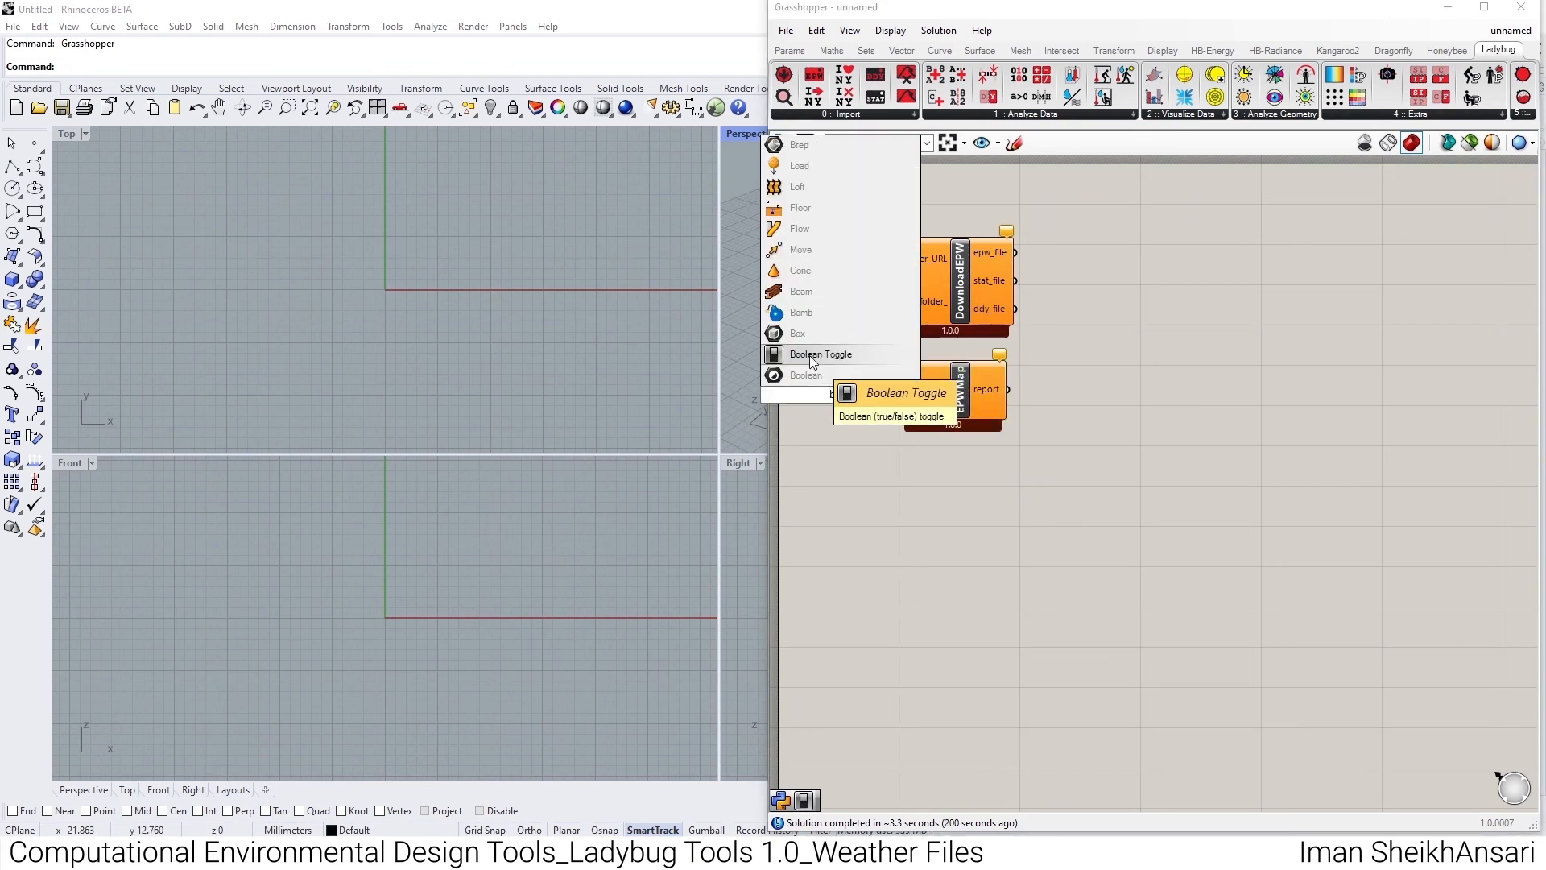
pyautogui.click(812, 354)
pyautogui.moveTo(884, 395); pyautogui.dragTo(851, 397)
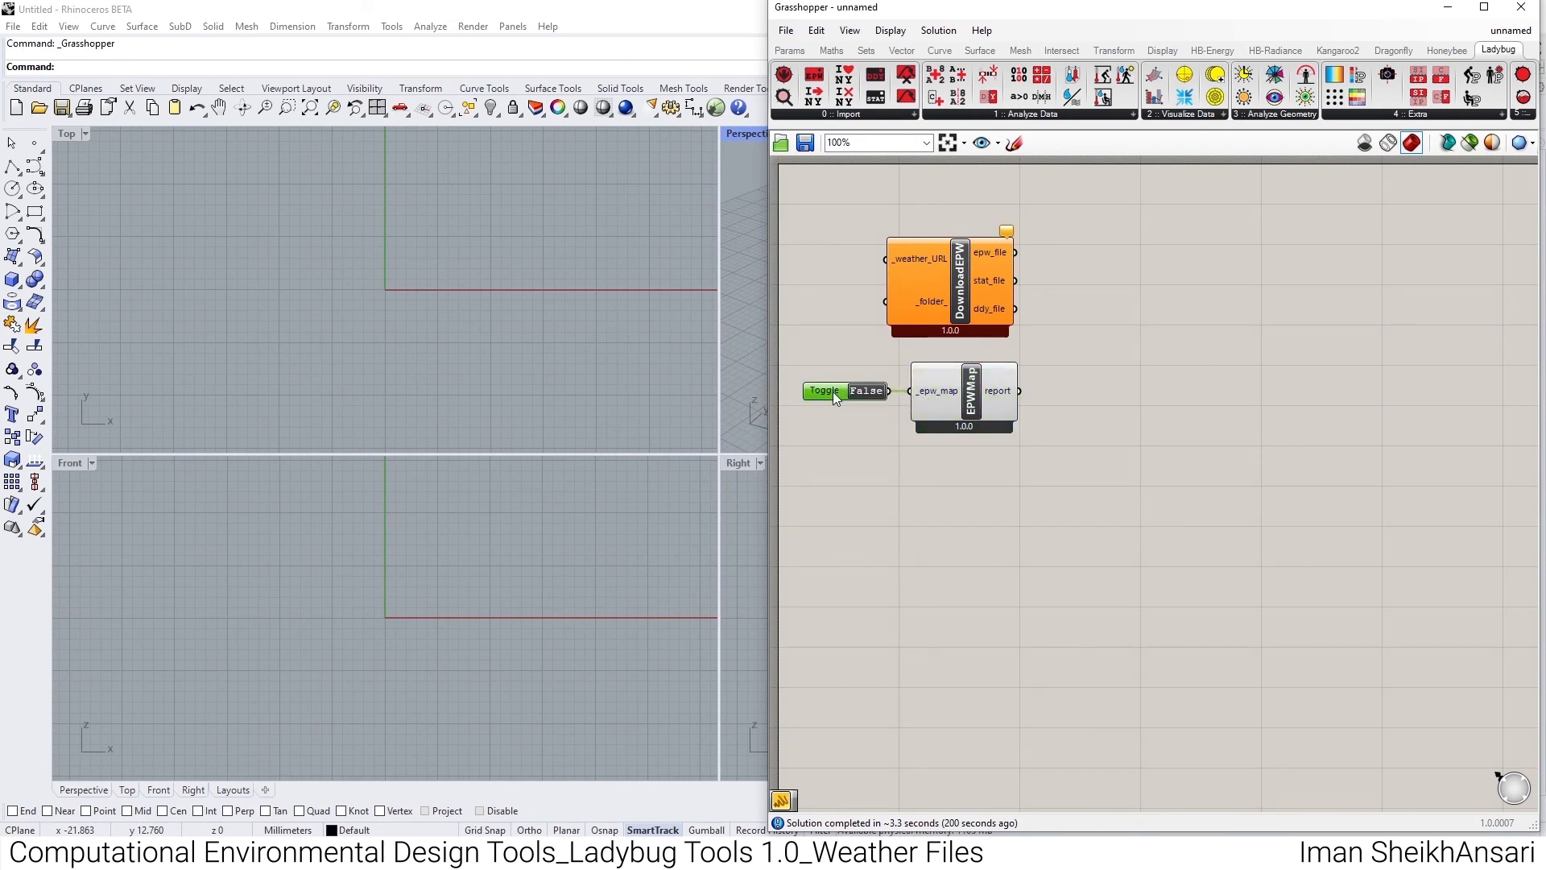
pyautogui.doubleClick(876, 395)
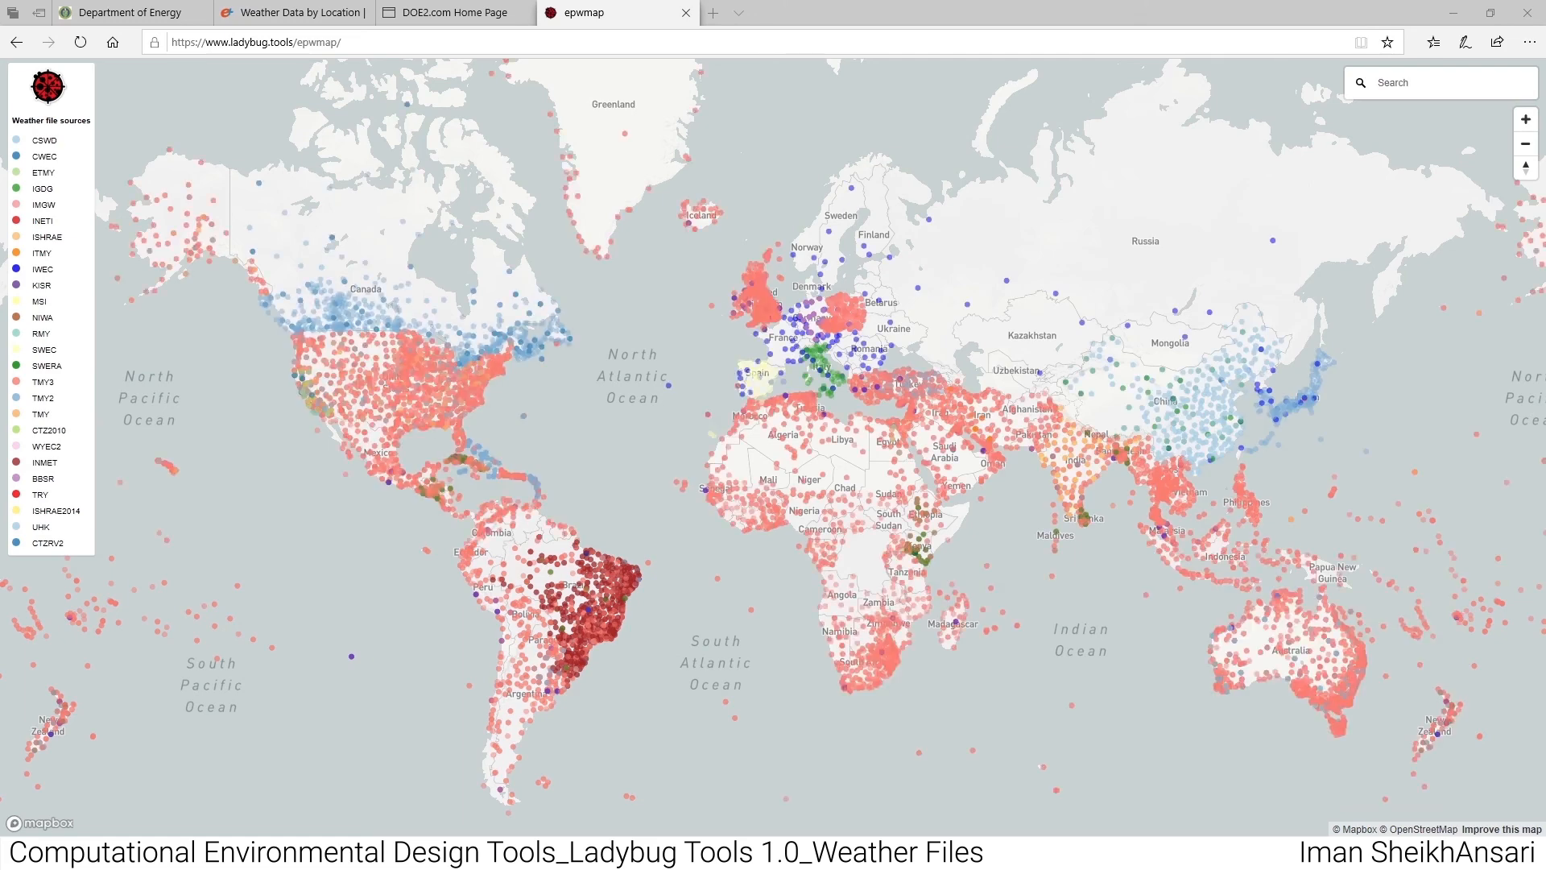
# - Find Washington D.C. on the EPW map and copy the weather file link of the Arlington-Ronald Reagan Washington National airport station
pyautogui.scroll(6, 946, 433)
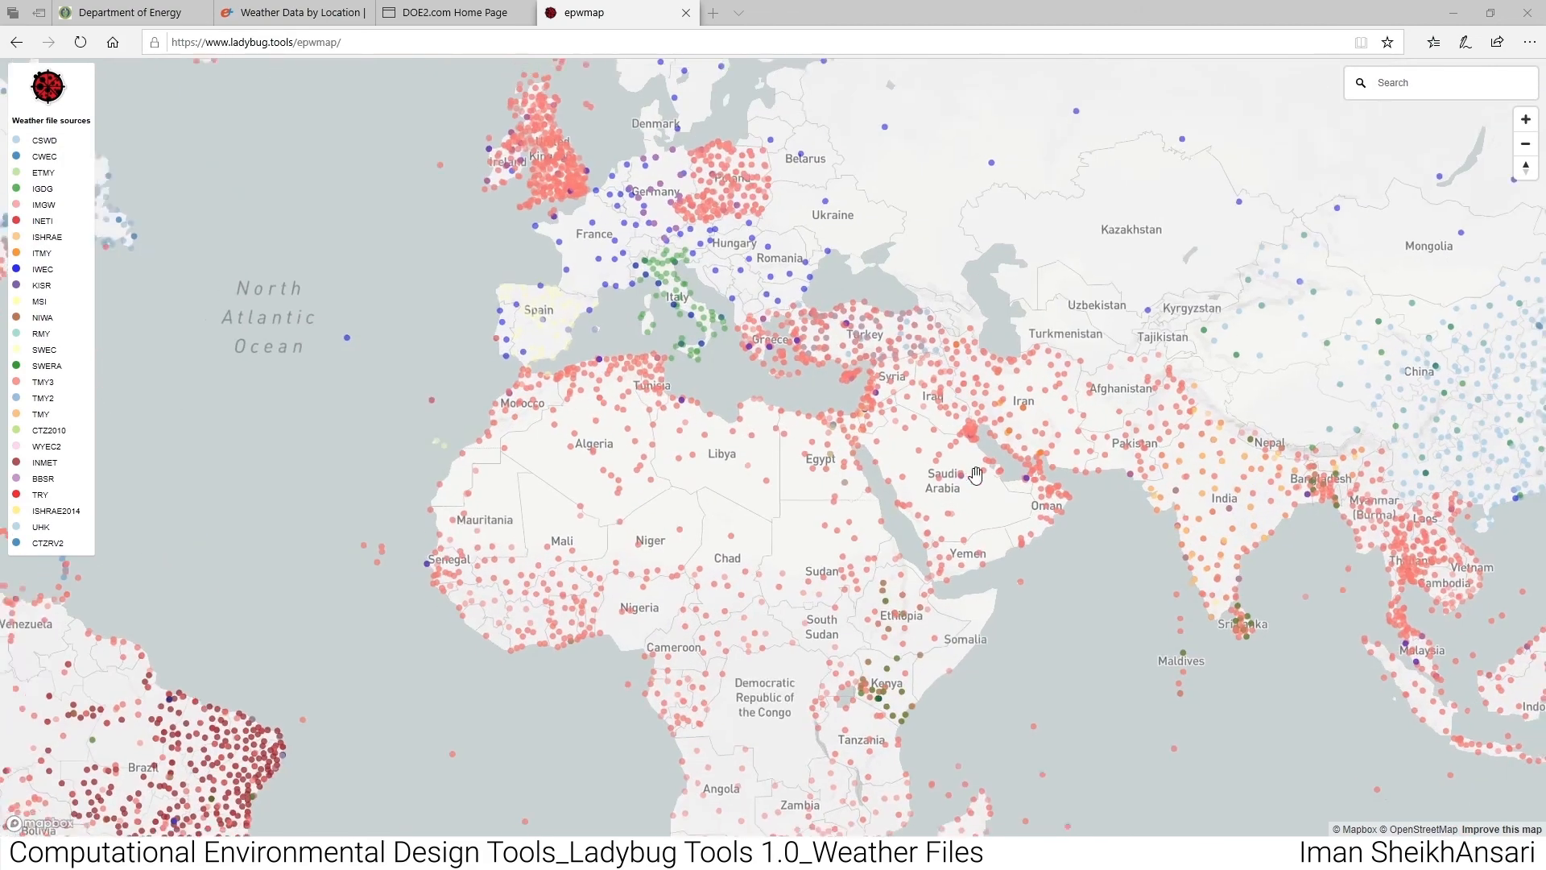
pyautogui.scroll(-4, 971, 467)
pyautogui.scroll(5, 279, 409)
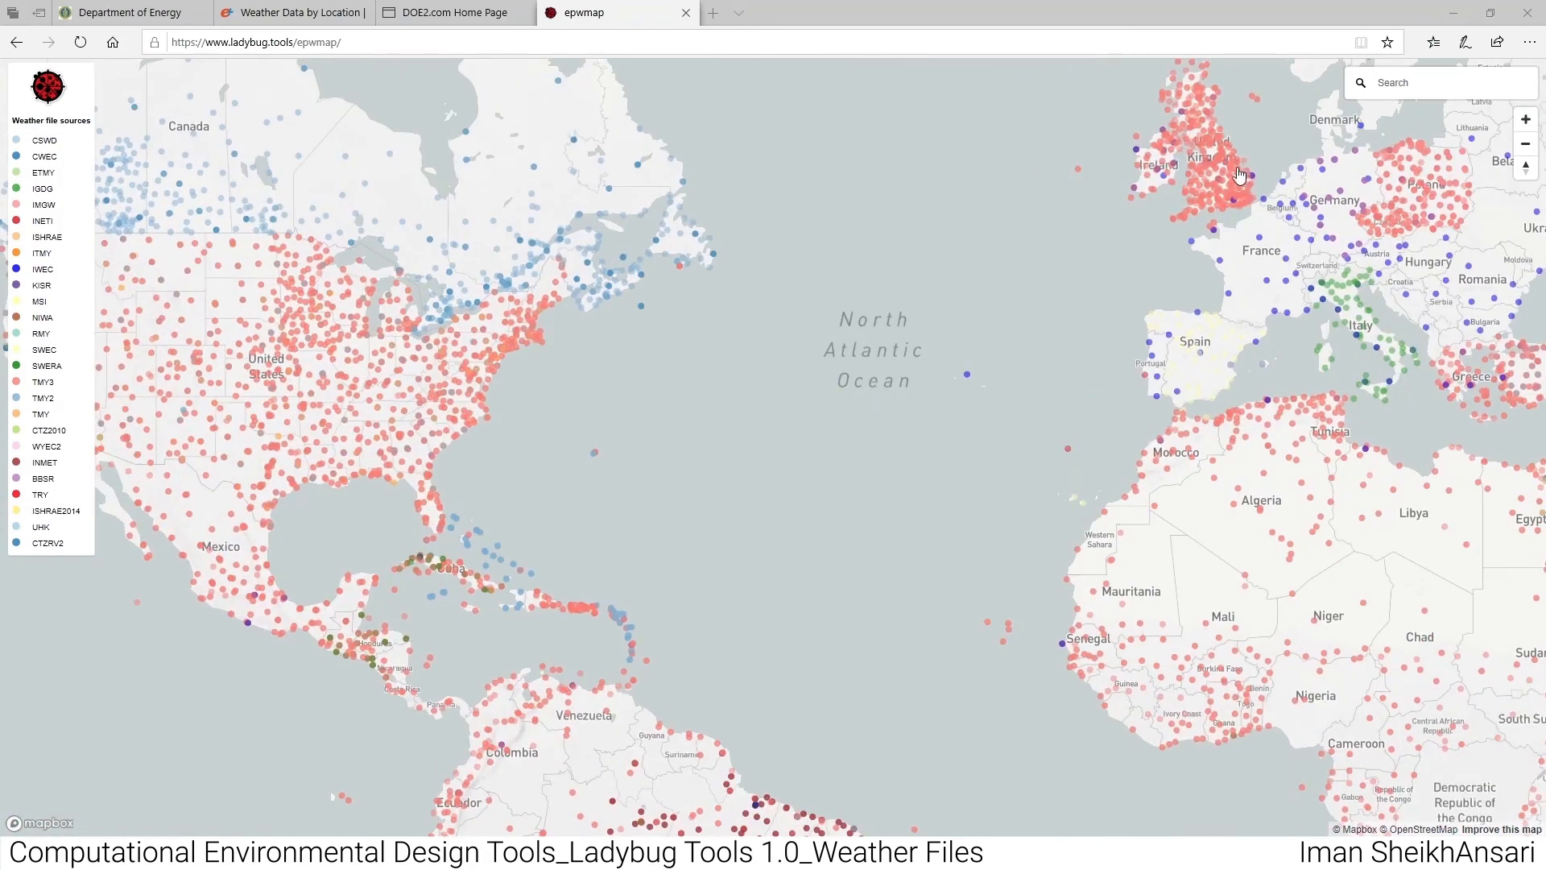
pyautogui.scroll(1, 400, 425)
pyautogui.scroll(4, 400, 425)
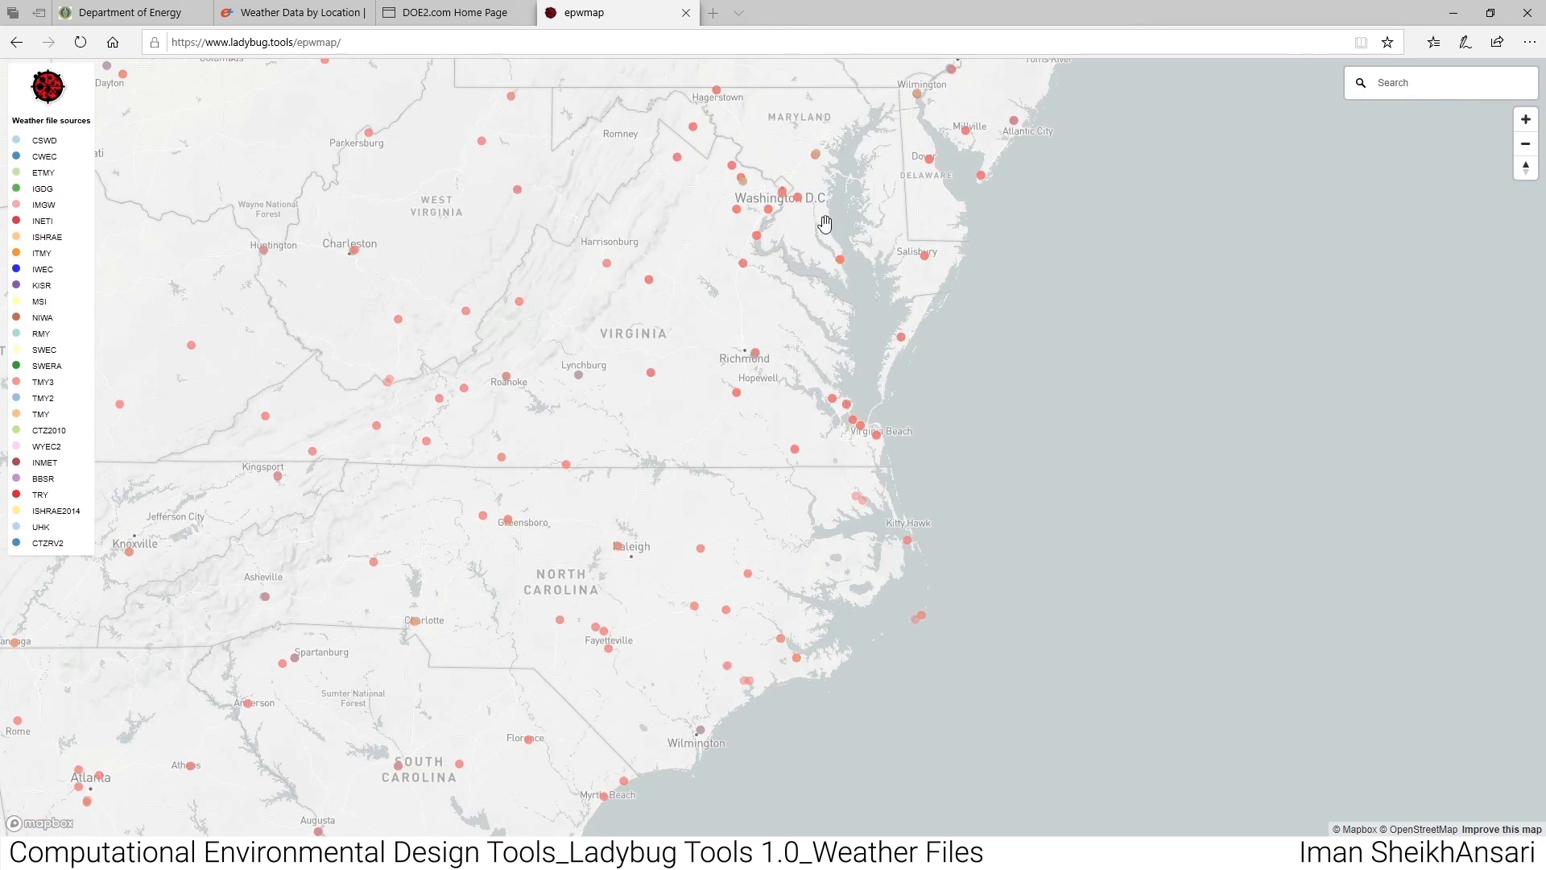
pyautogui.scroll(5, 793, 221)
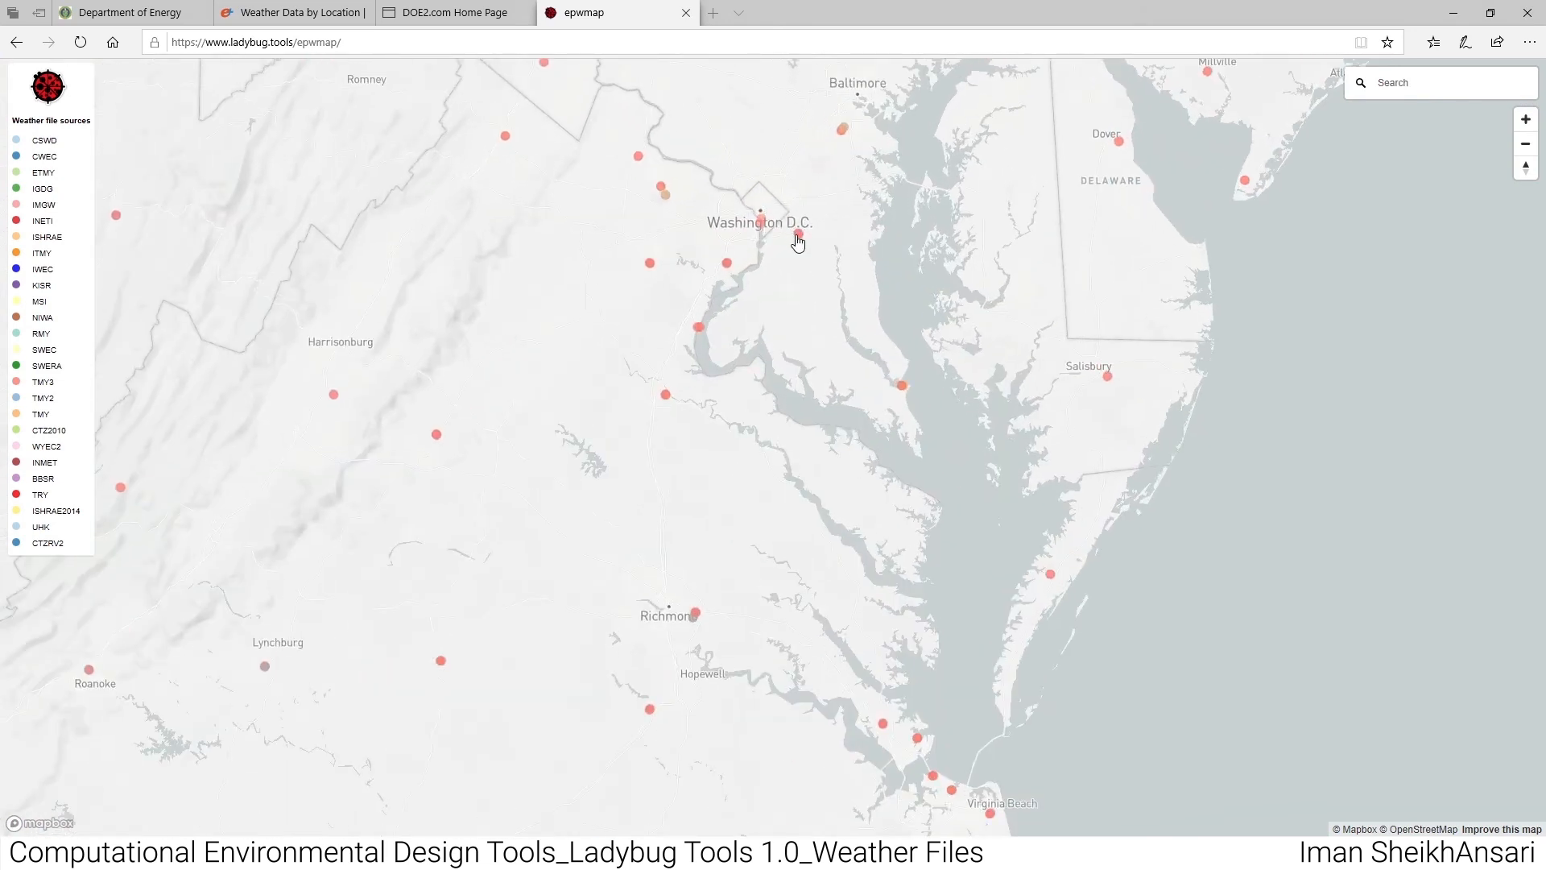
pyautogui.click(797, 235)
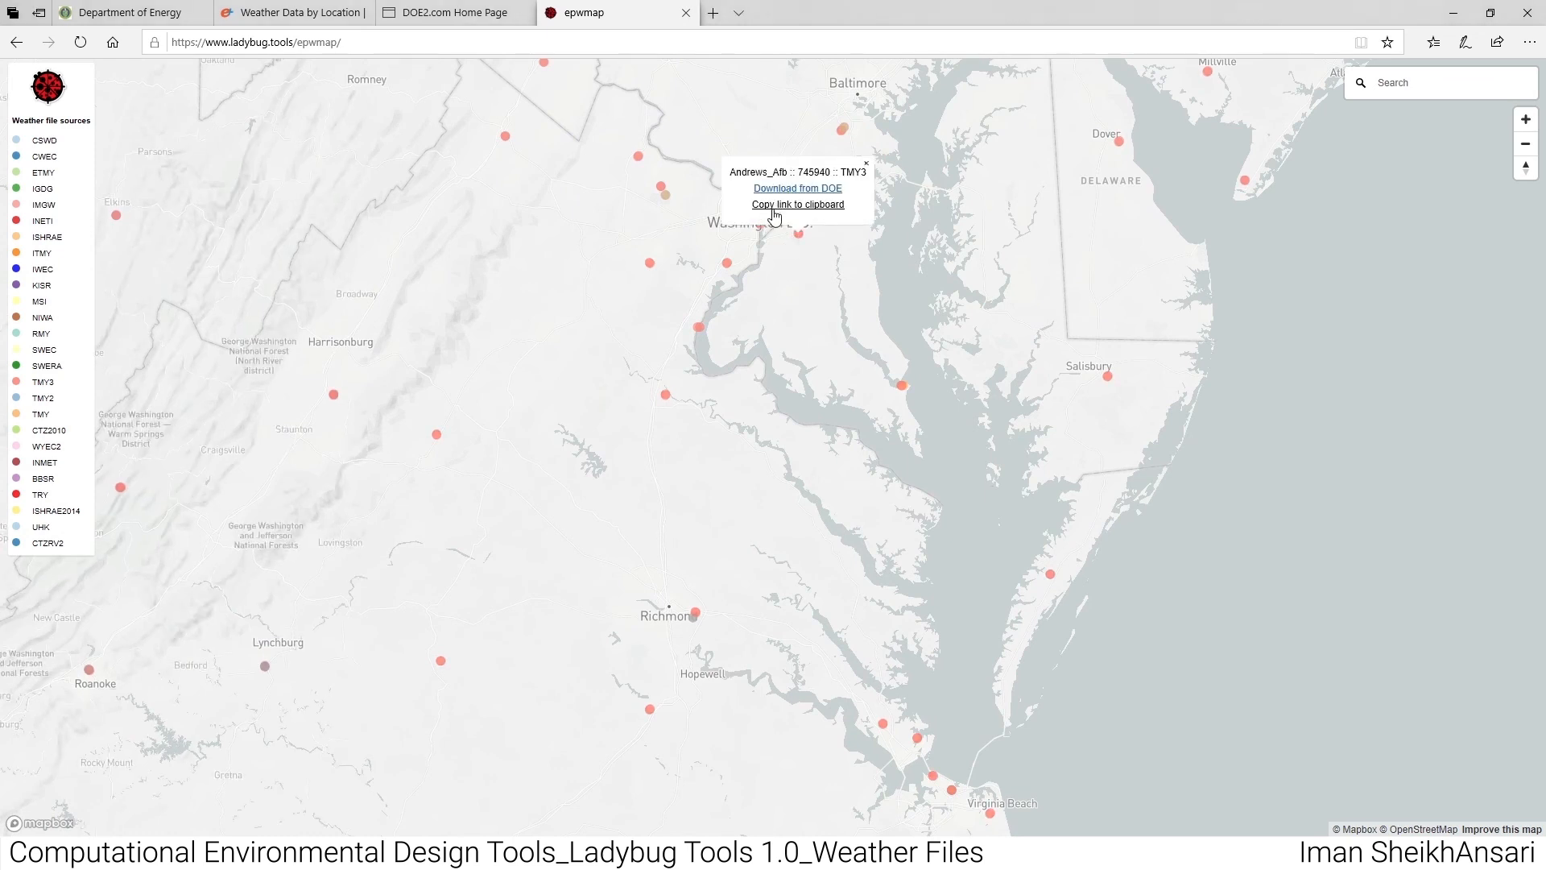
pyautogui.click(816, 332)
pyautogui.click(762, 222)
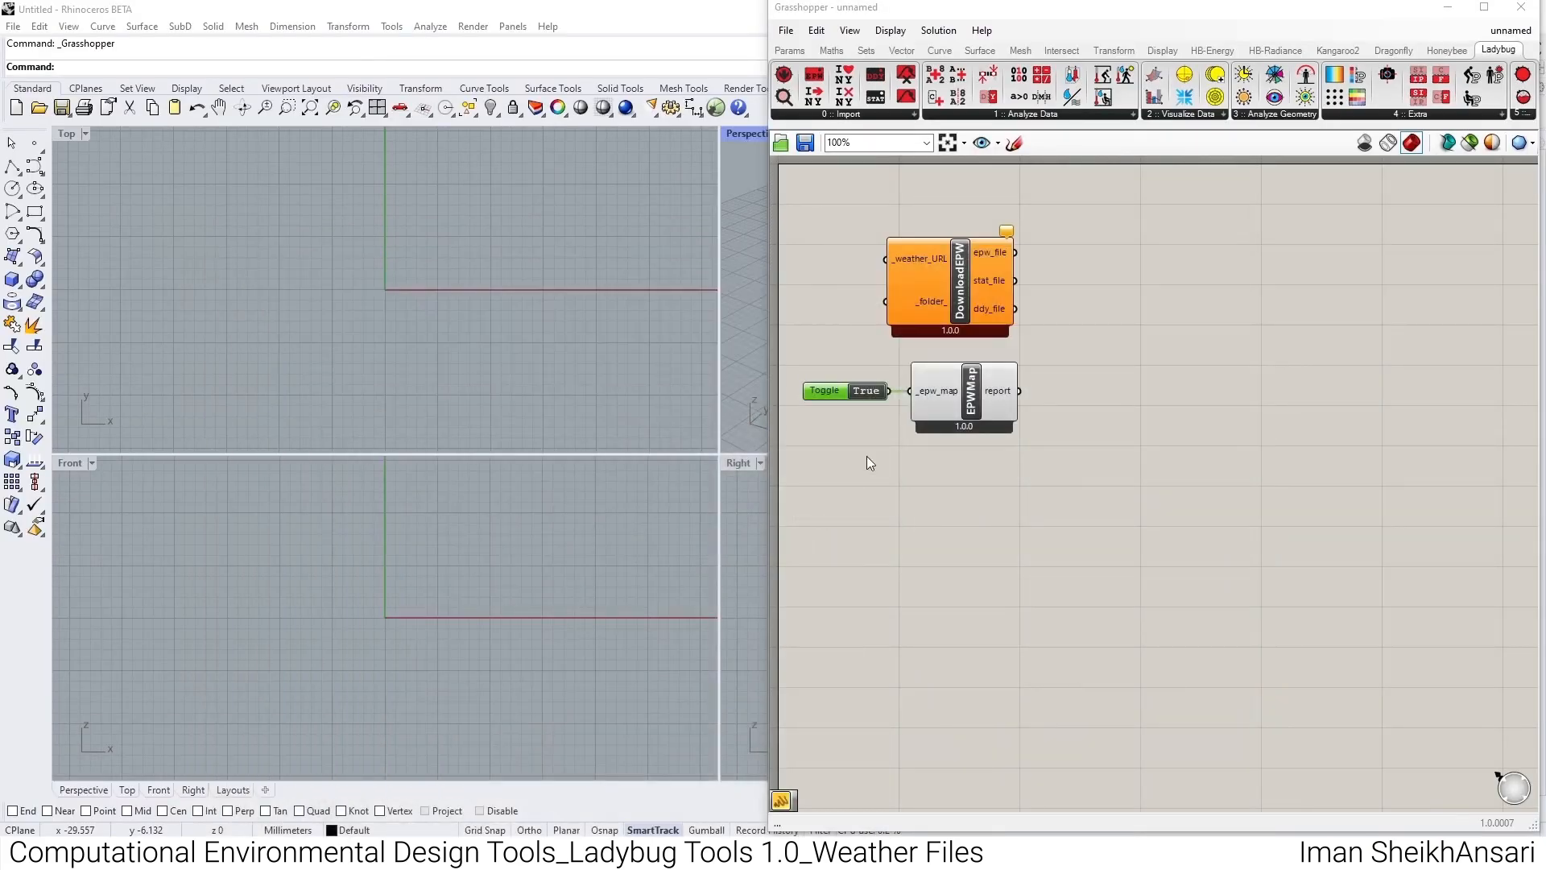
# - Place a Panel beside the DownloadEPW component, maximise the Grasshopper window, and space out the components on the canvas
pyautogui.moveTo(934, 302); pyautogui.dragTo(950, 300)
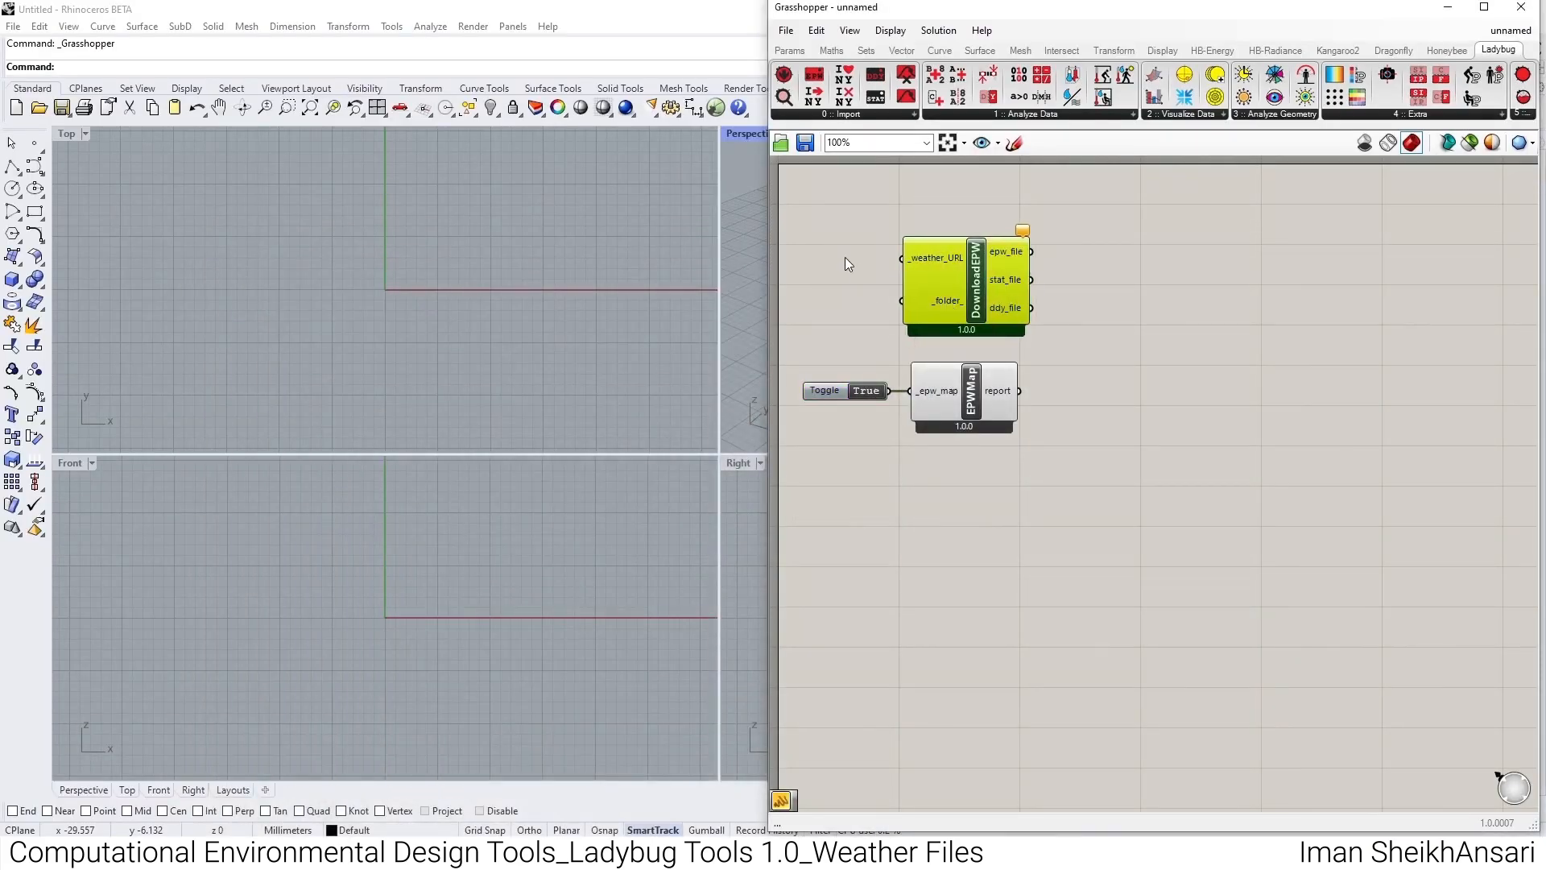
pyautogui.click(790, 50)
pyautogui.click(1083, 115)
pyautogui.moveTo(1136, 149); pyautogui.dragTo(870, 272)
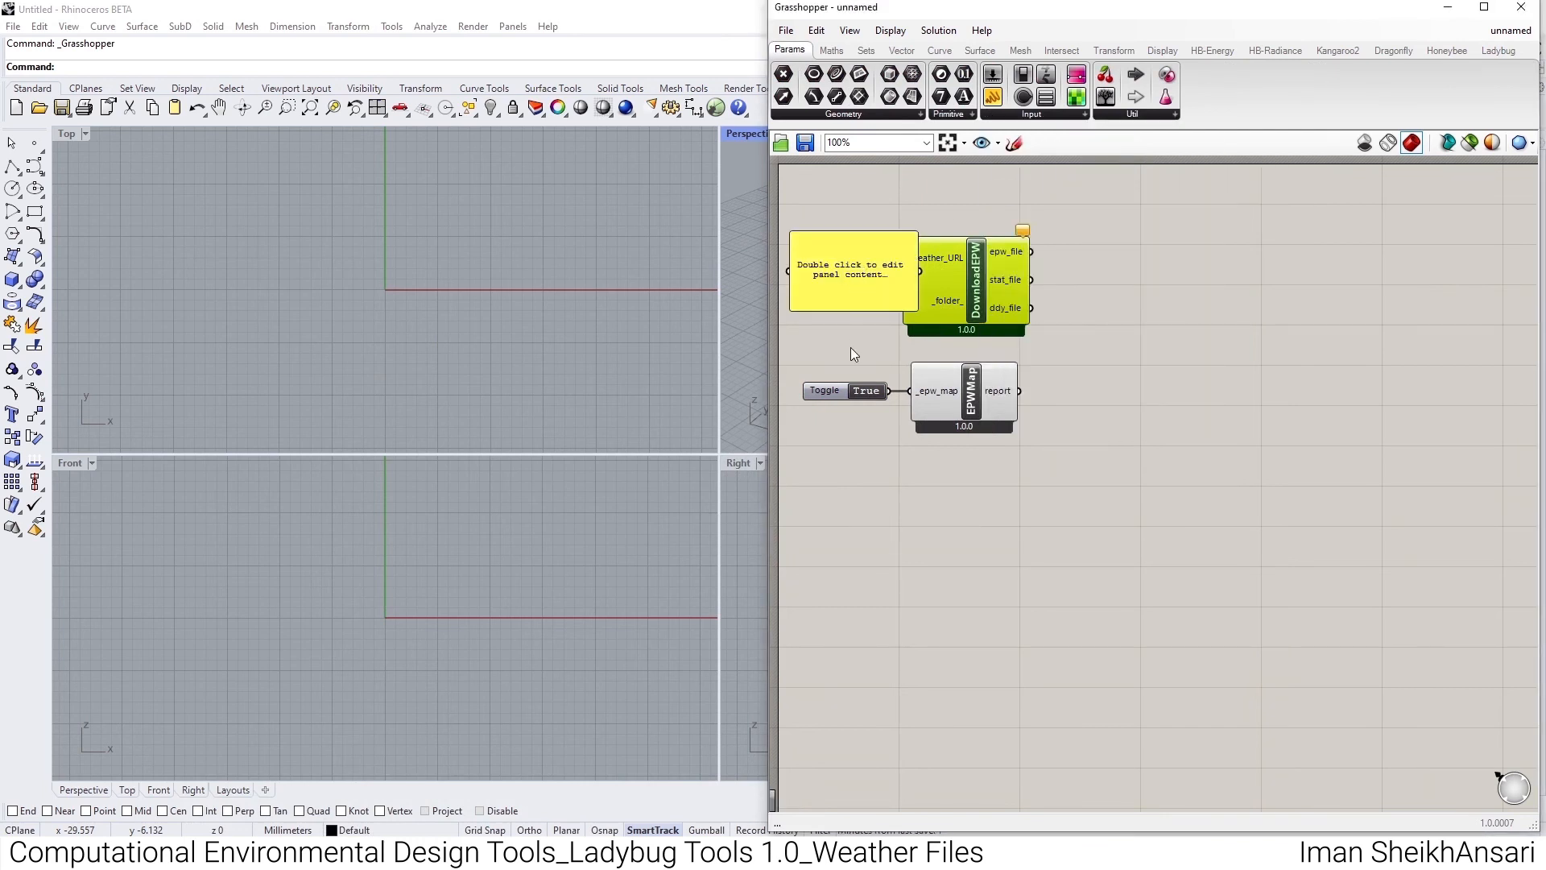
pyautogui.click(1484, 7)
pyautogui.moveTo(220, 294); pyautogui.dragTo(335, 303)
pyautogui.moveTo(243, 342); pyautogui.dragTo(80, 420)
pyautogui.moveTo(184, 393); pyautogui.dragTo(292, 409)
# - Paste the copied weather file link into the panel and connect the panel to DownloadEPW's _weather_URL input
pyautogui.doubleClick(118, 288)
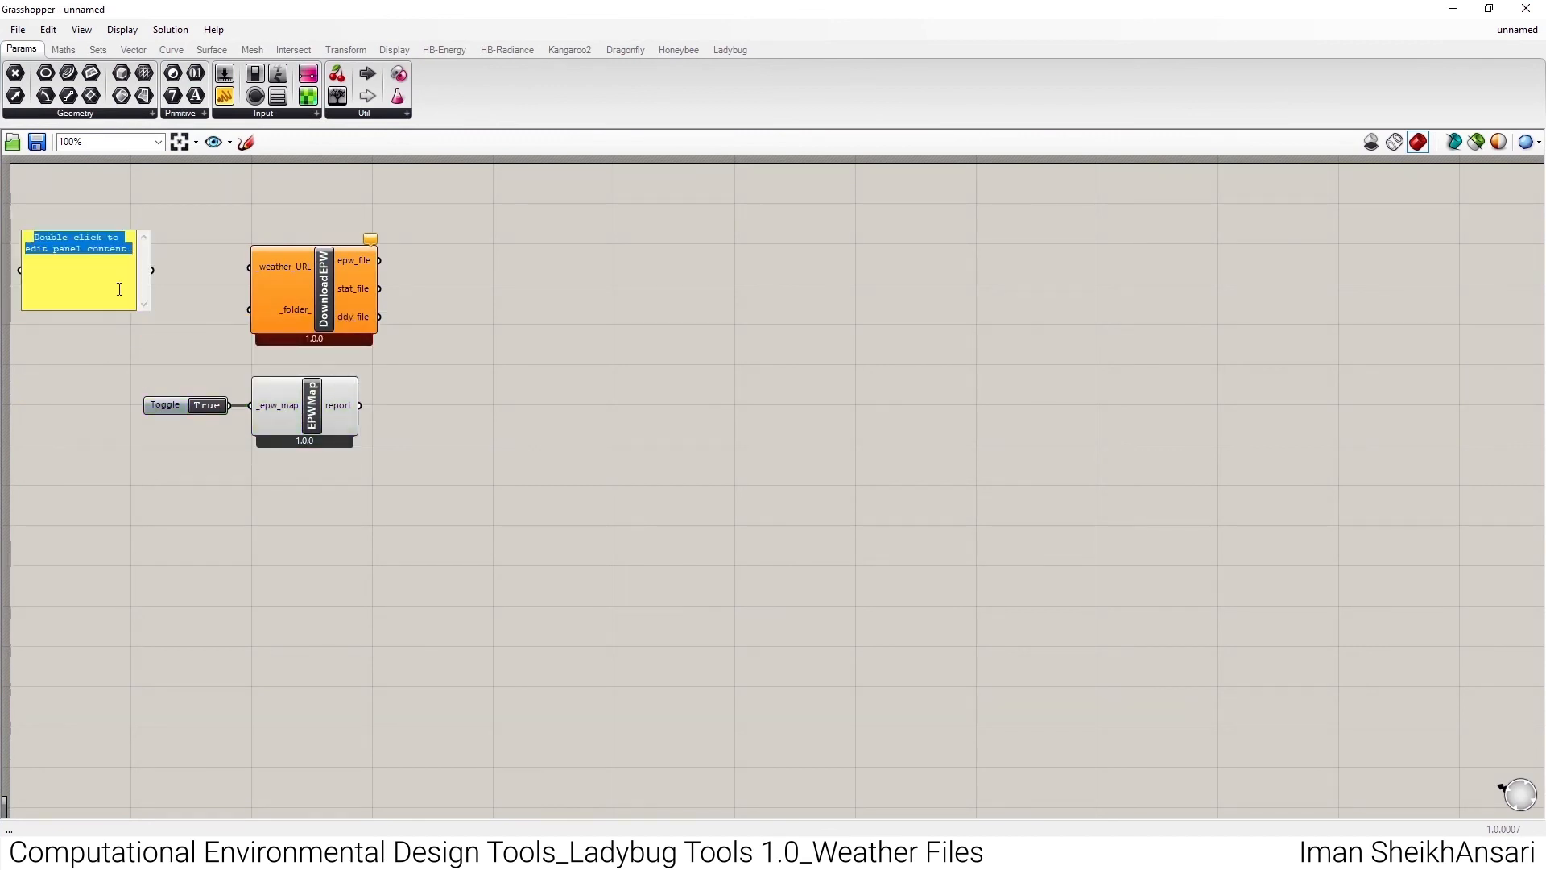
pyautogui.rightClick(119, 289)
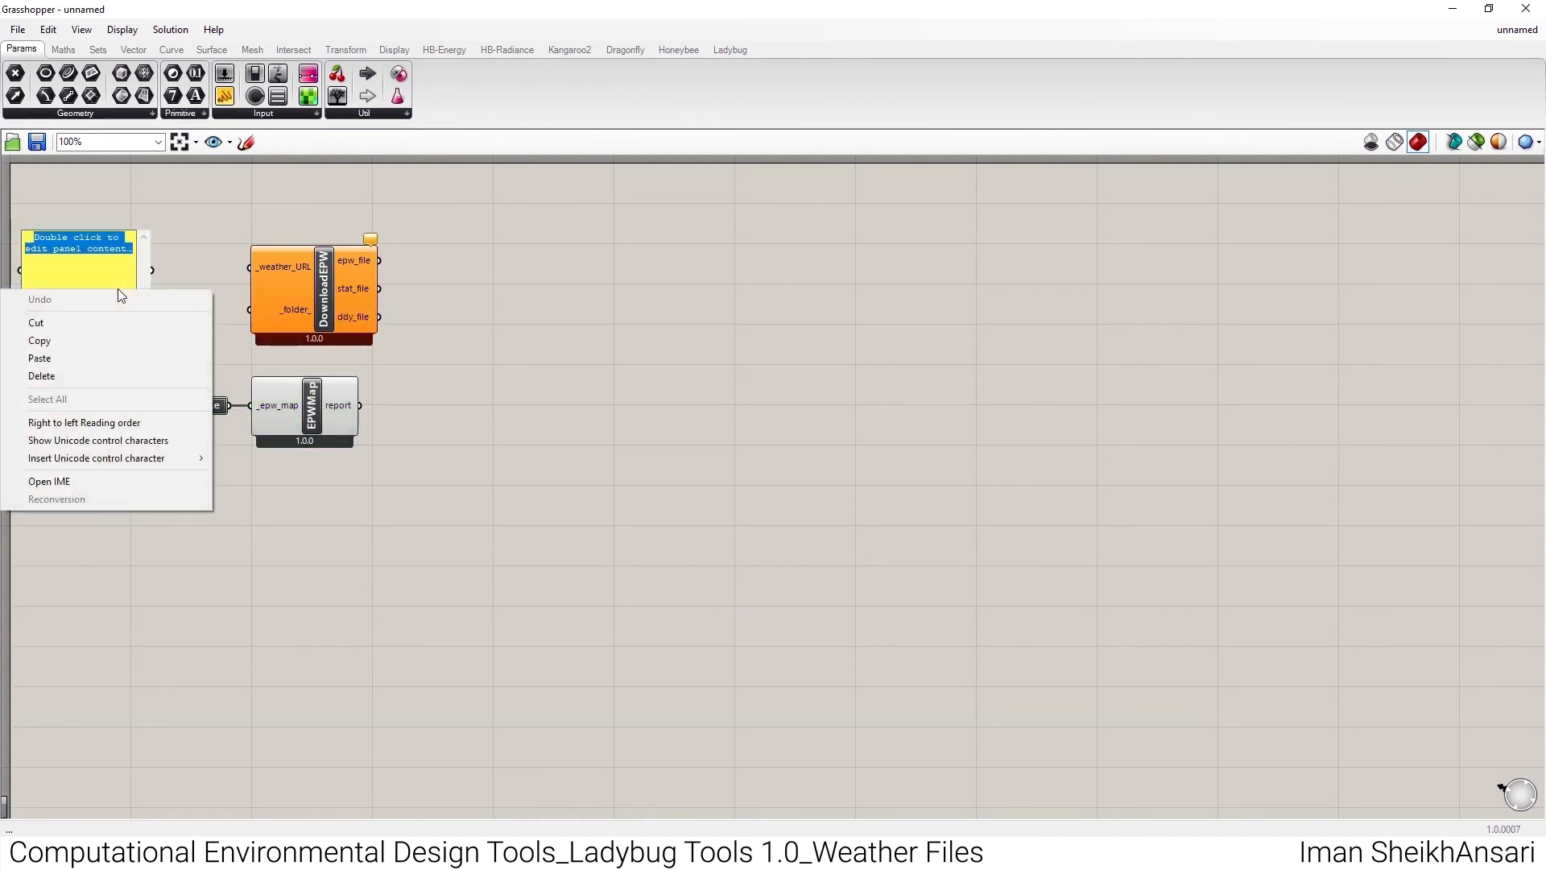
pyautogui.click(96, 355)
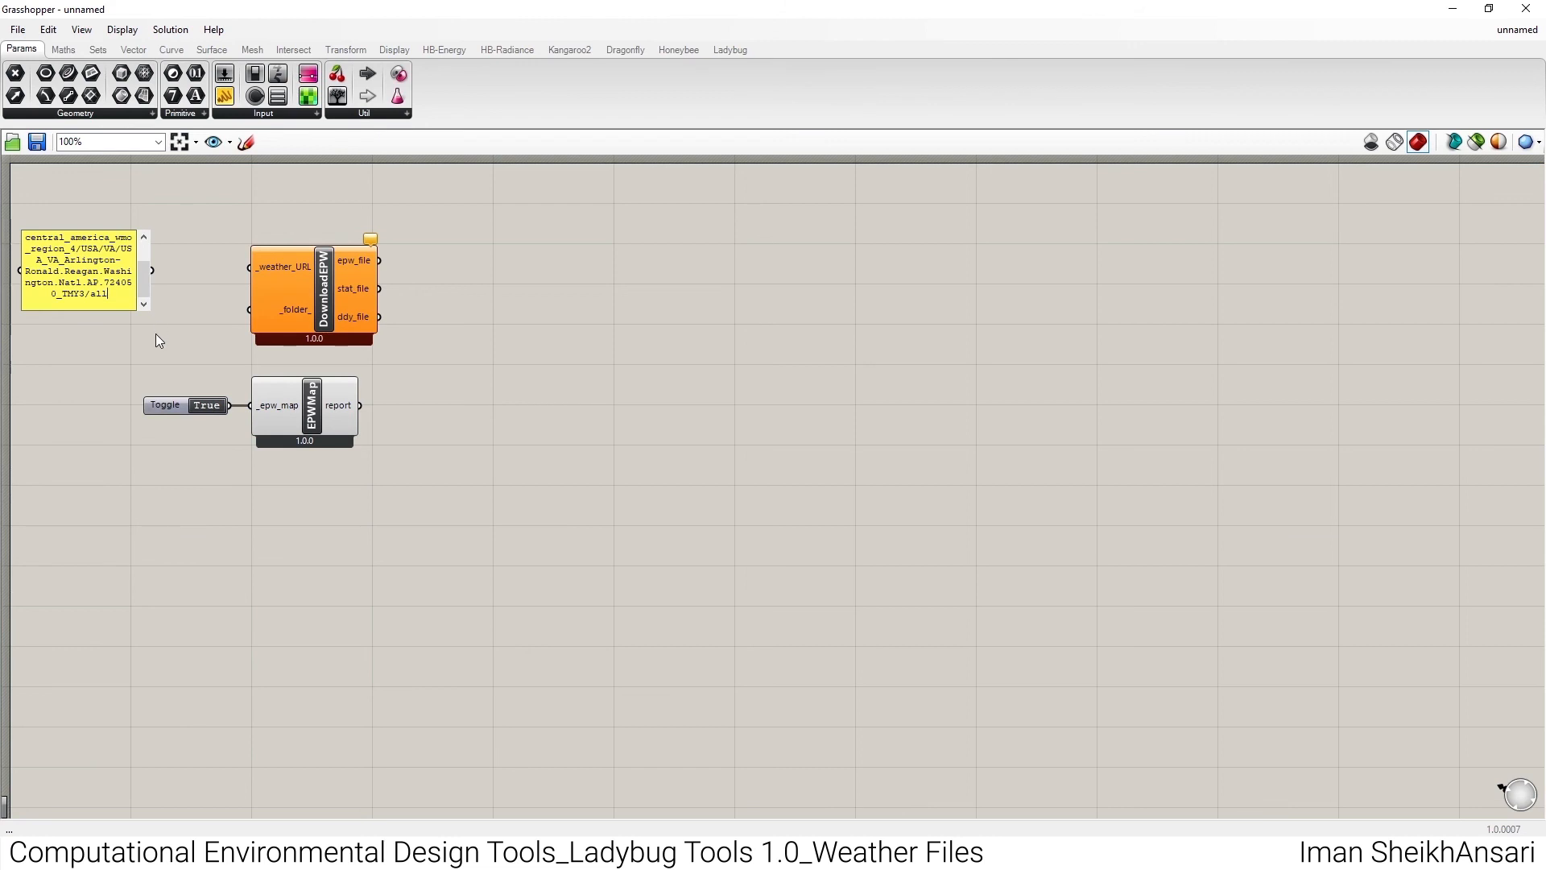
pyautogui.click(156, 333)
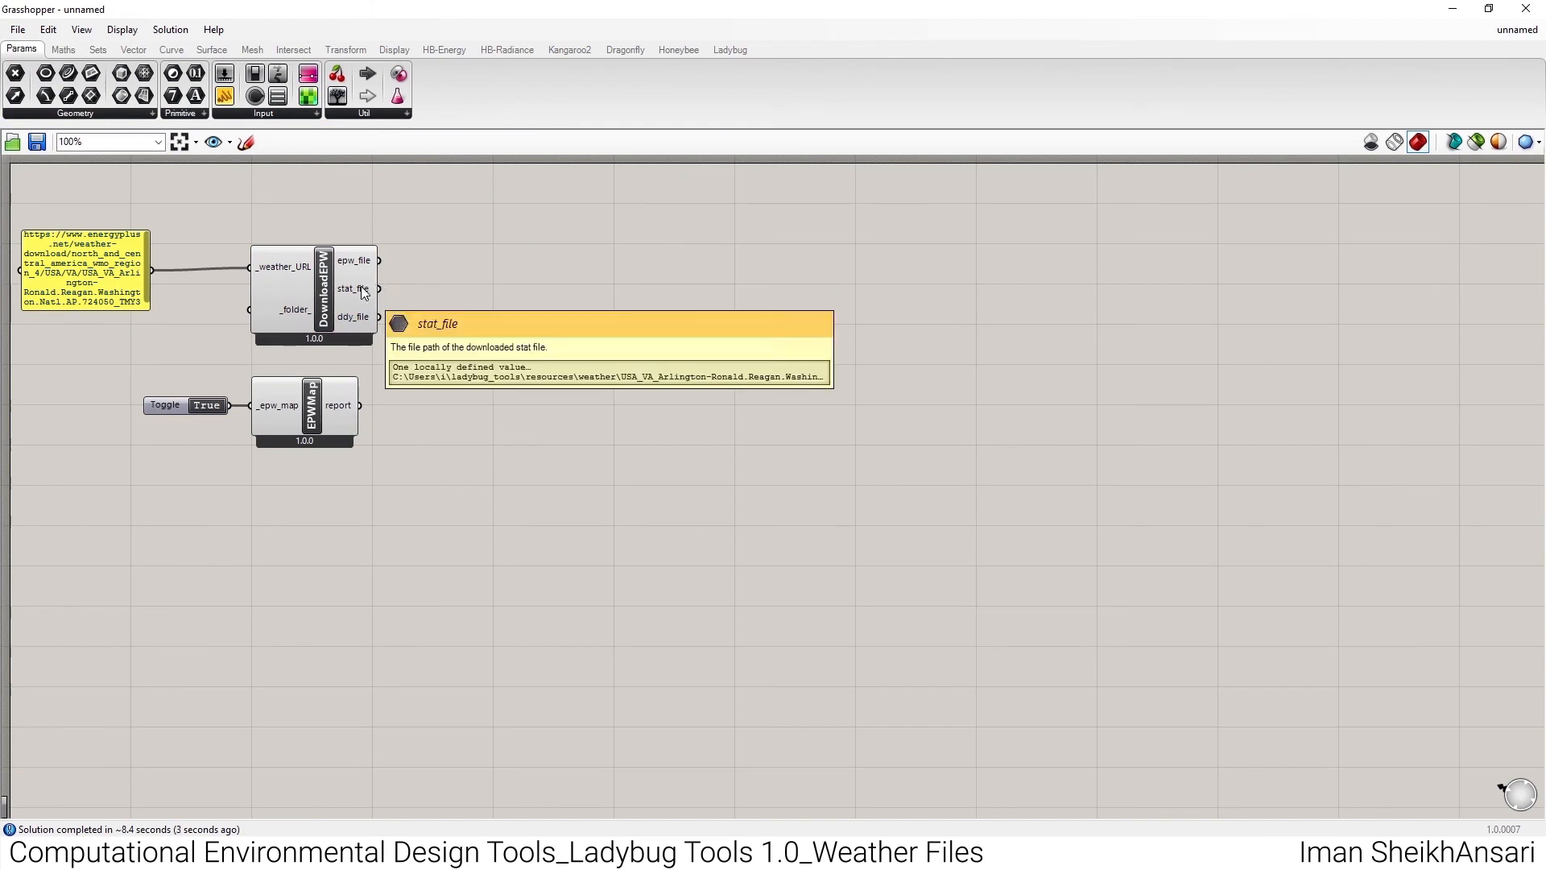
pyautogui.moveTo(112, 277); pyautogui.dragTo(132, 274)
# - Place an LB Import EPW component and connect DownloadEPW's epw_file output to its _epw_file input
pyautogui.click(87, 113)
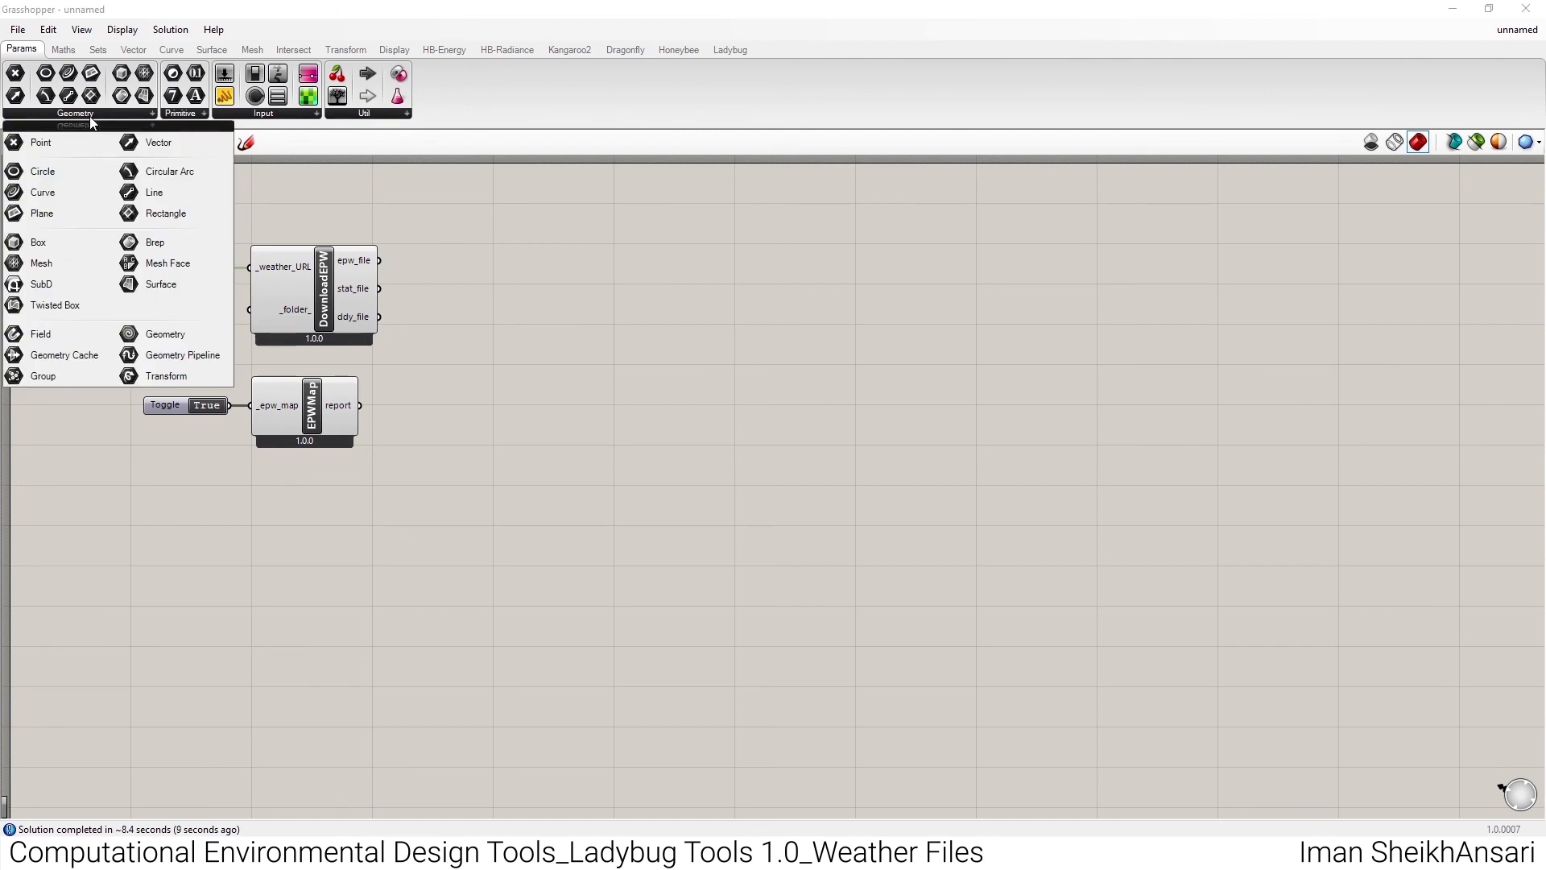
pyautogui.click(728, 51)
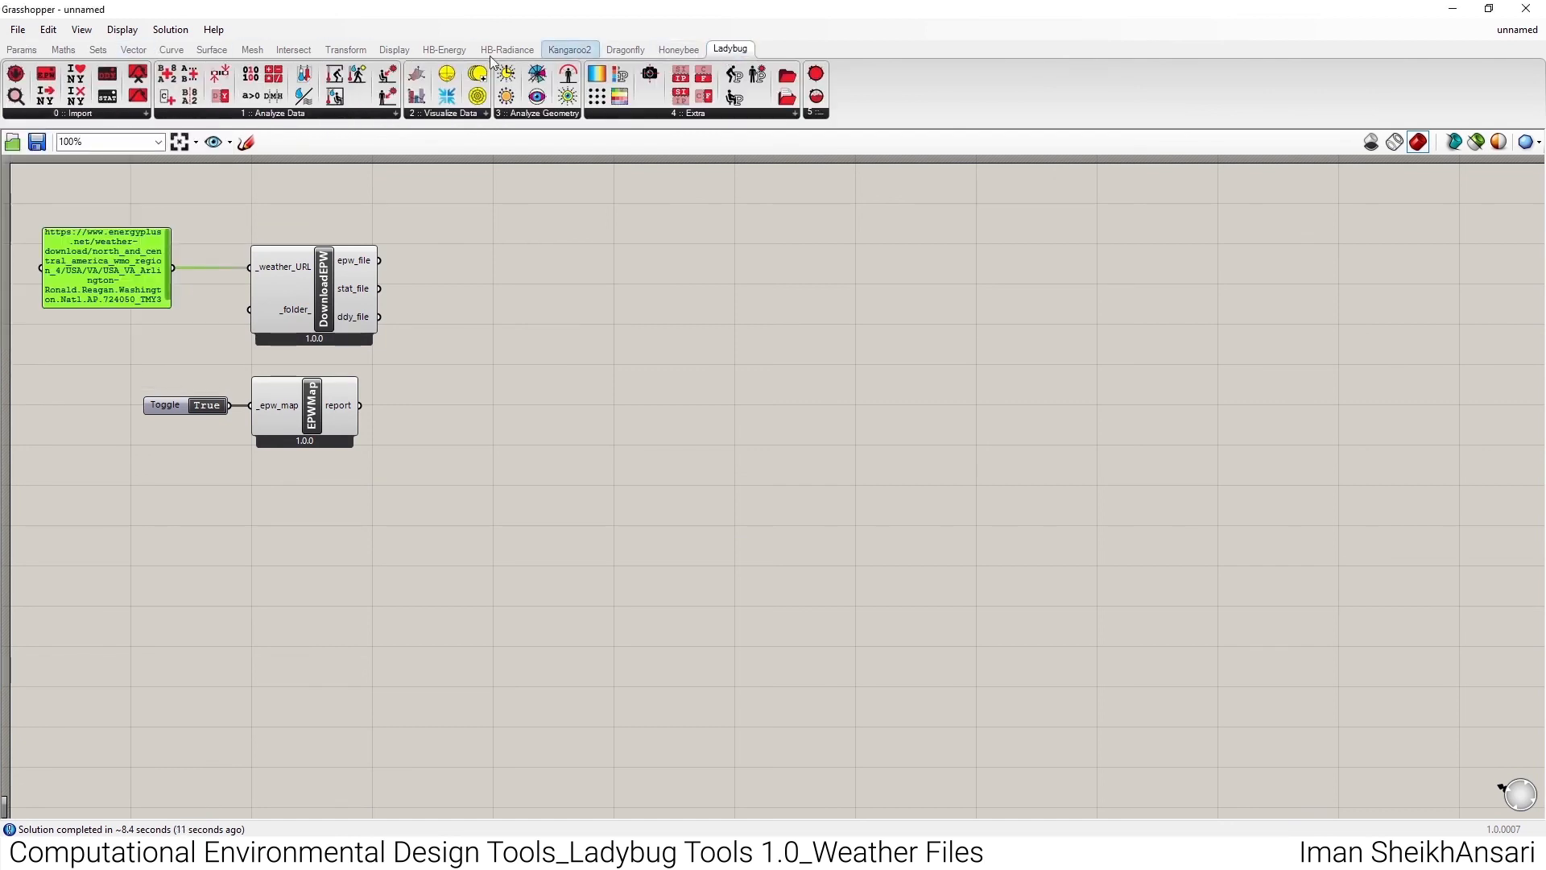
pyautogui.click(81, 113)
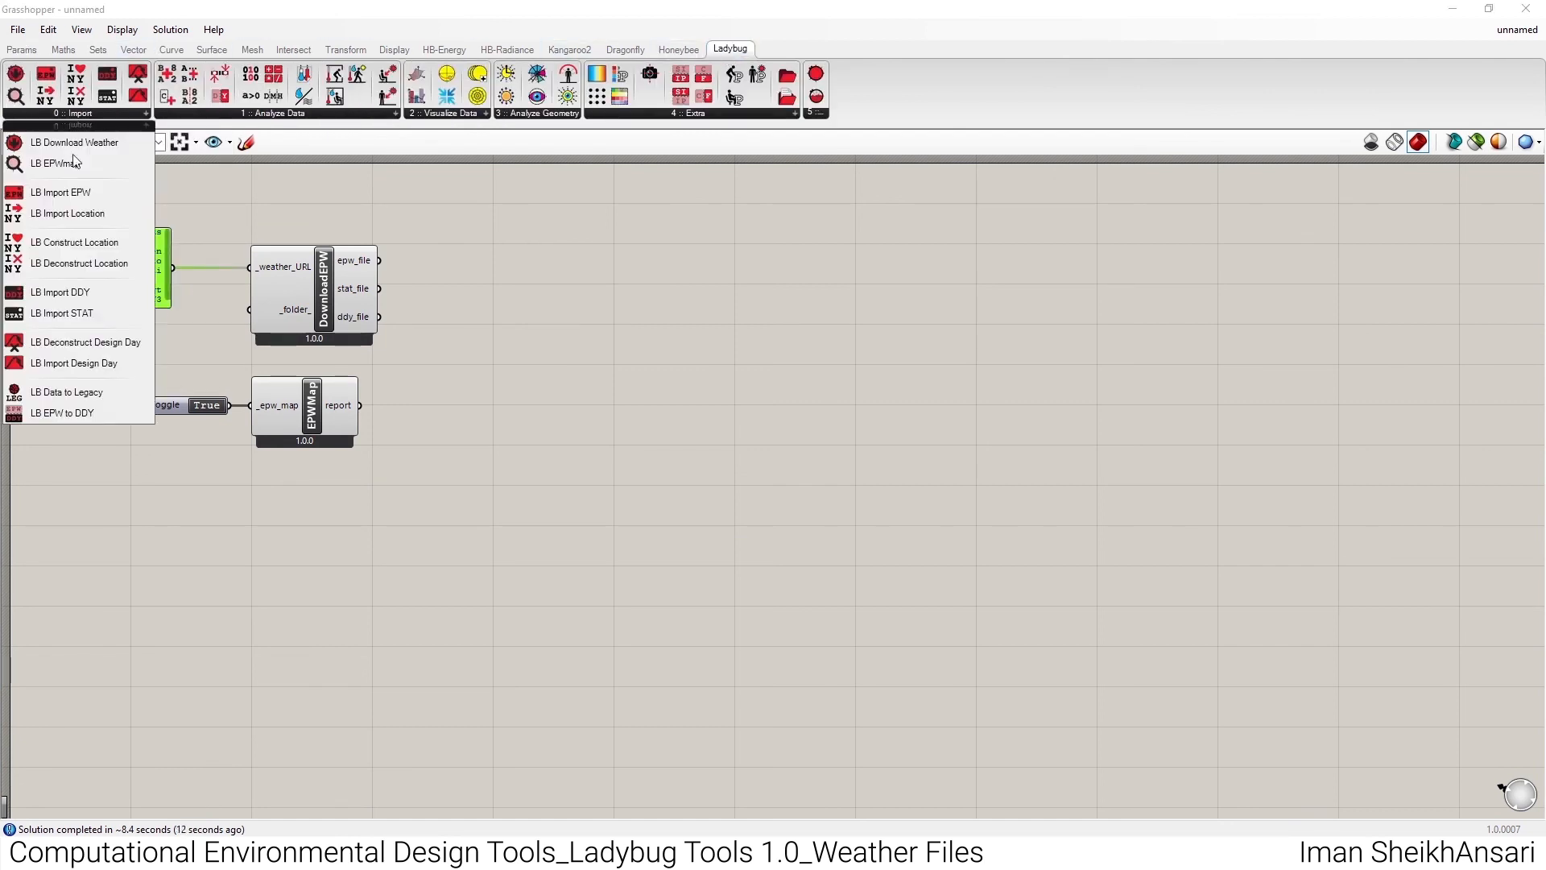
pyautogui.click(87, 196)
pyautogui.click(629, 274)
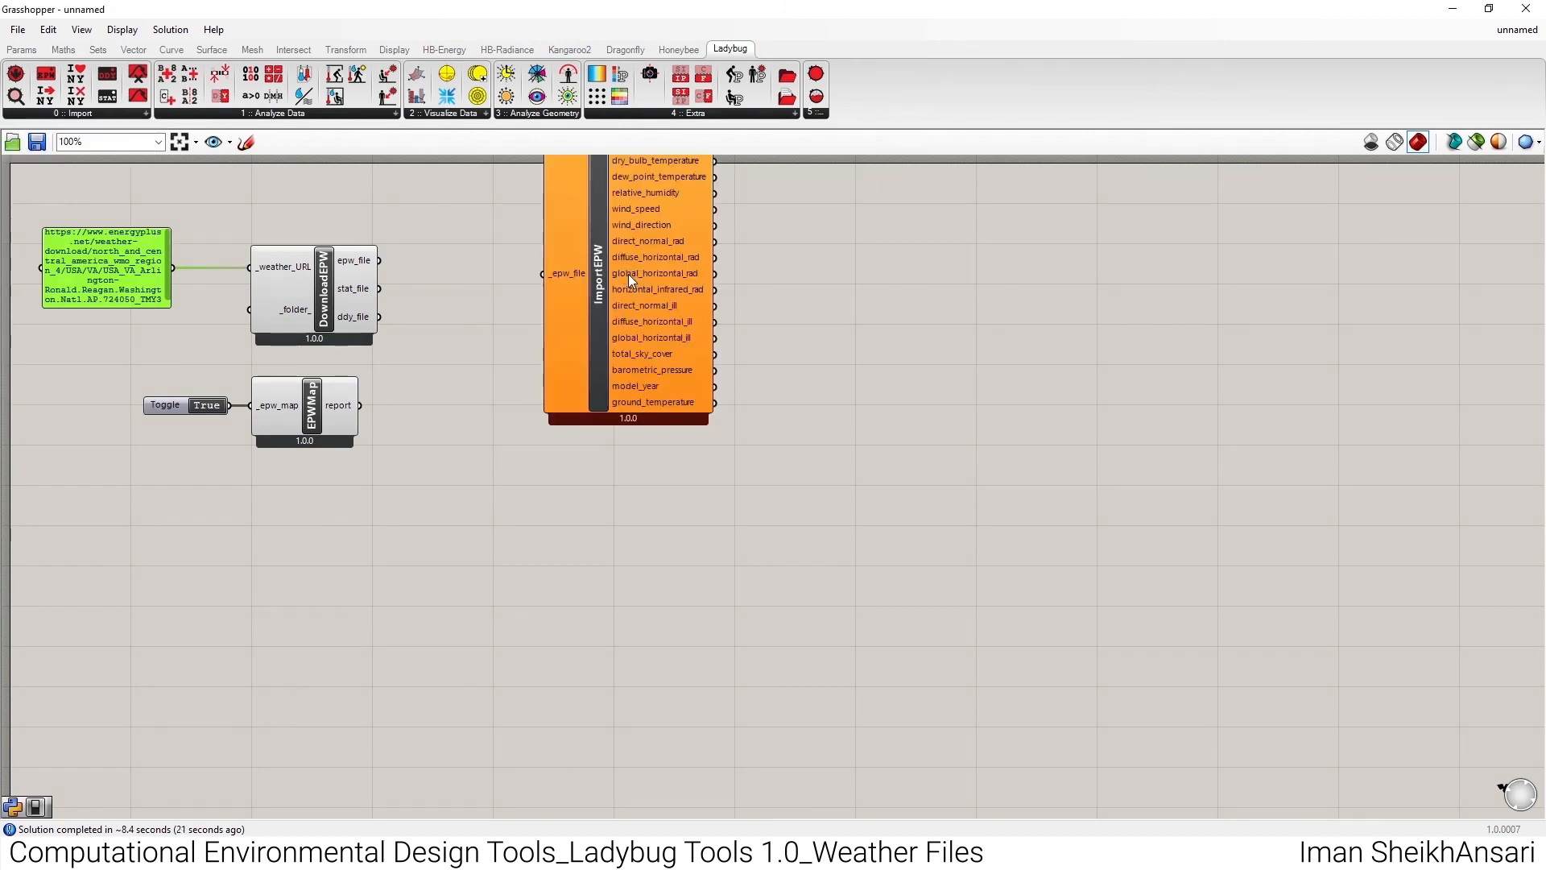
pyautogui.moveTo(377, 261); pyautogui.dragTo(535, 332)
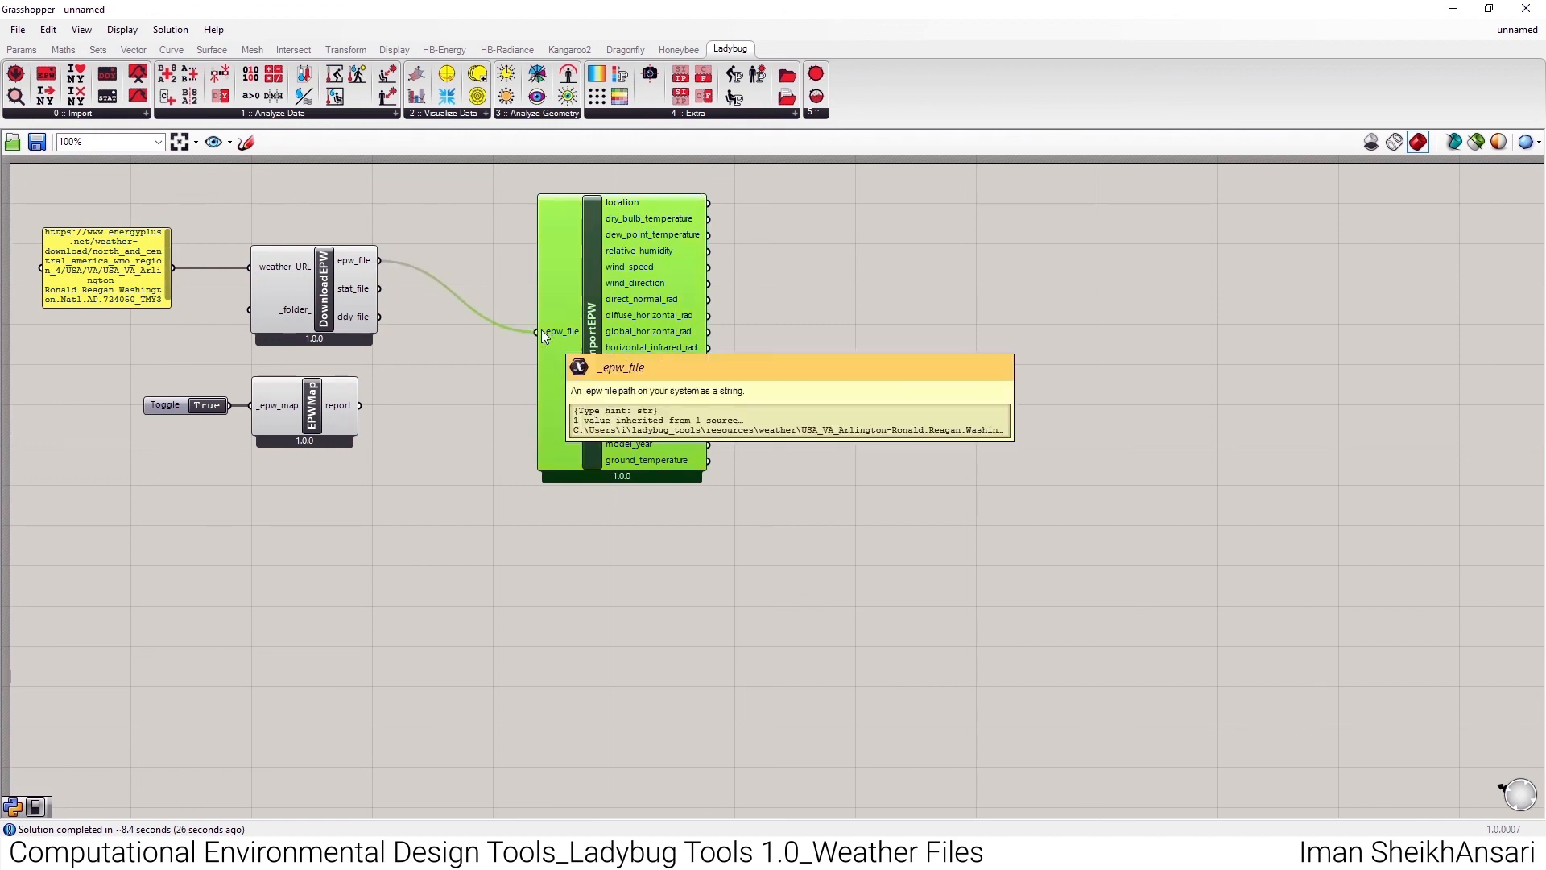
# - Add a panel beside ImportEPW, connect it to the location output, and enlarge it for reading
pyautogui.doubleClick(813, 230)
pyautogui.write('//')
pyautogui.press('Return')
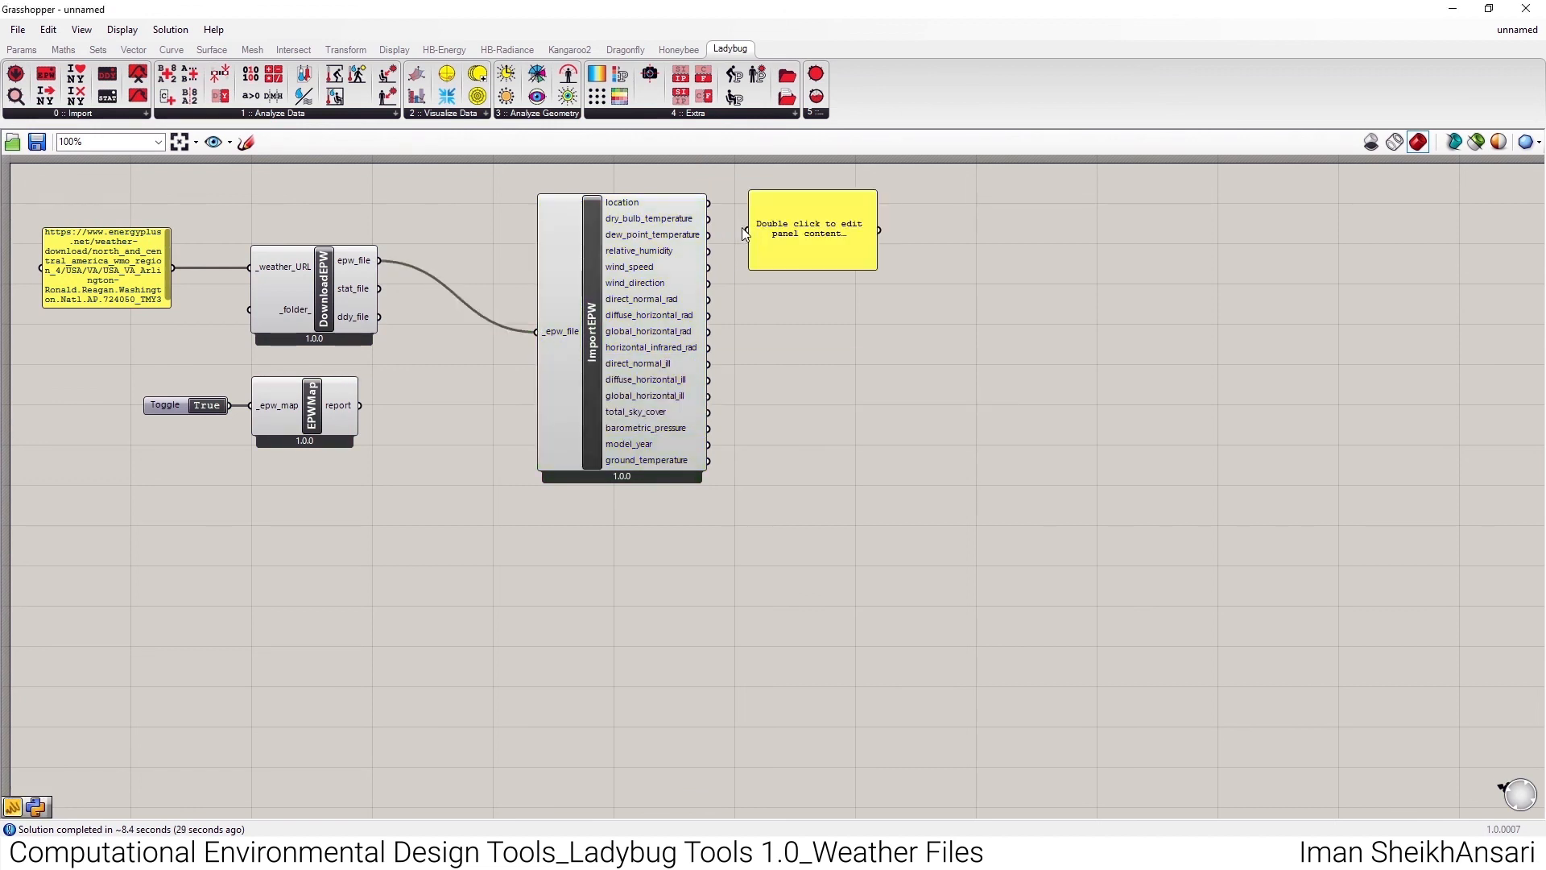
pyautogui.moveTo(770, 232)
pyautogui.mouseDown()
pyautogui.moveTo(794, 227)
pyautogui.moveTo(771, 225)
pyautogui.mouseUp()
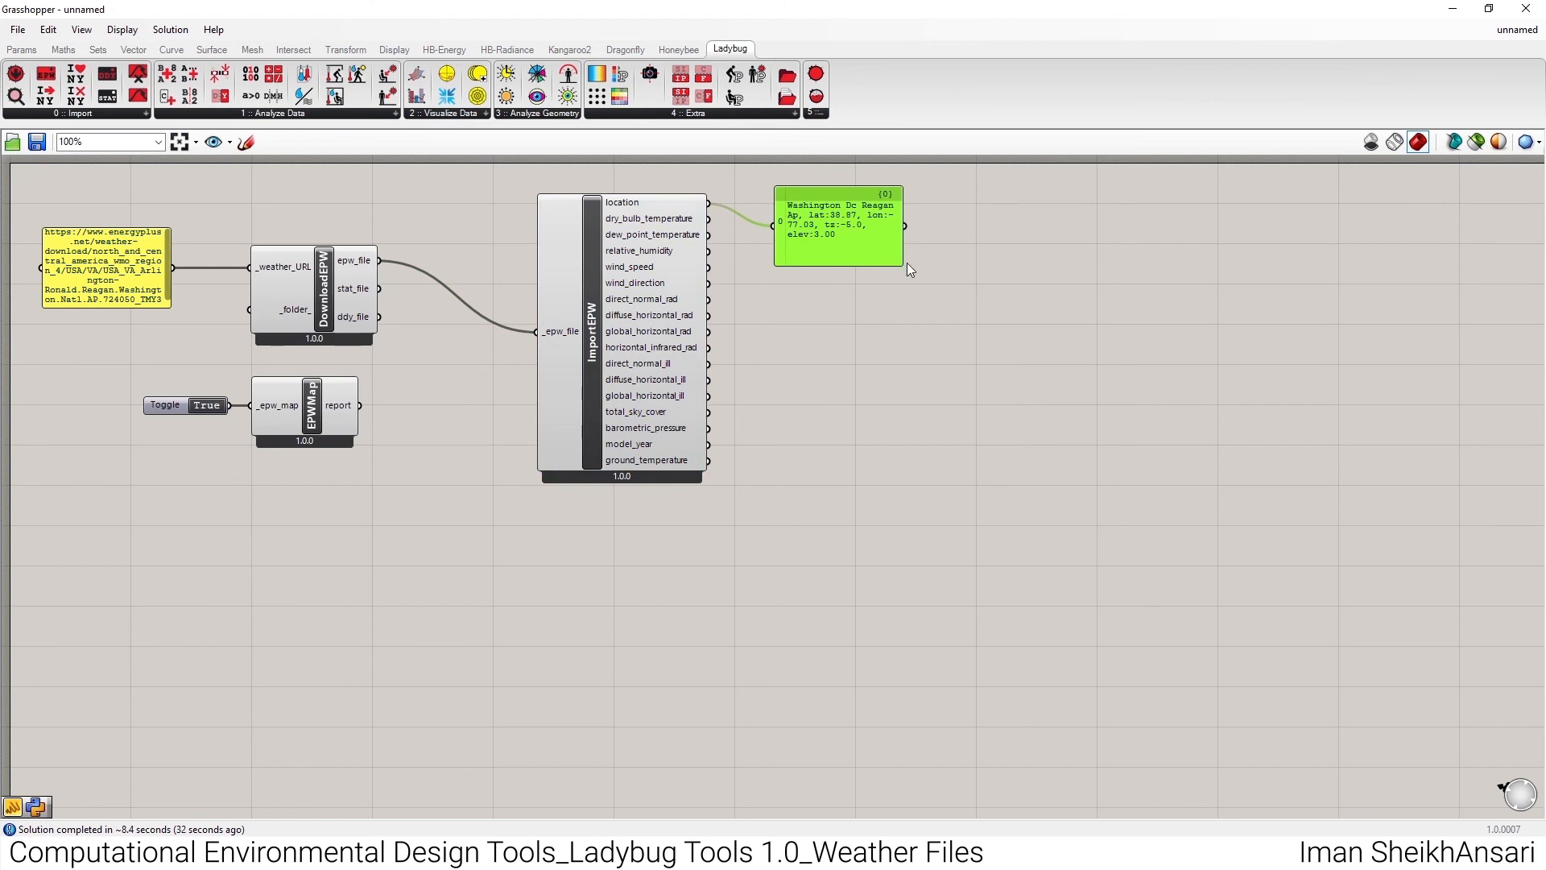
pyautogui.moveTo(907, 264); pyautogui.dragTo(1186, 456)
pyautogui.moveTo(892, 337); pyautogui.dragTo(907, 317)
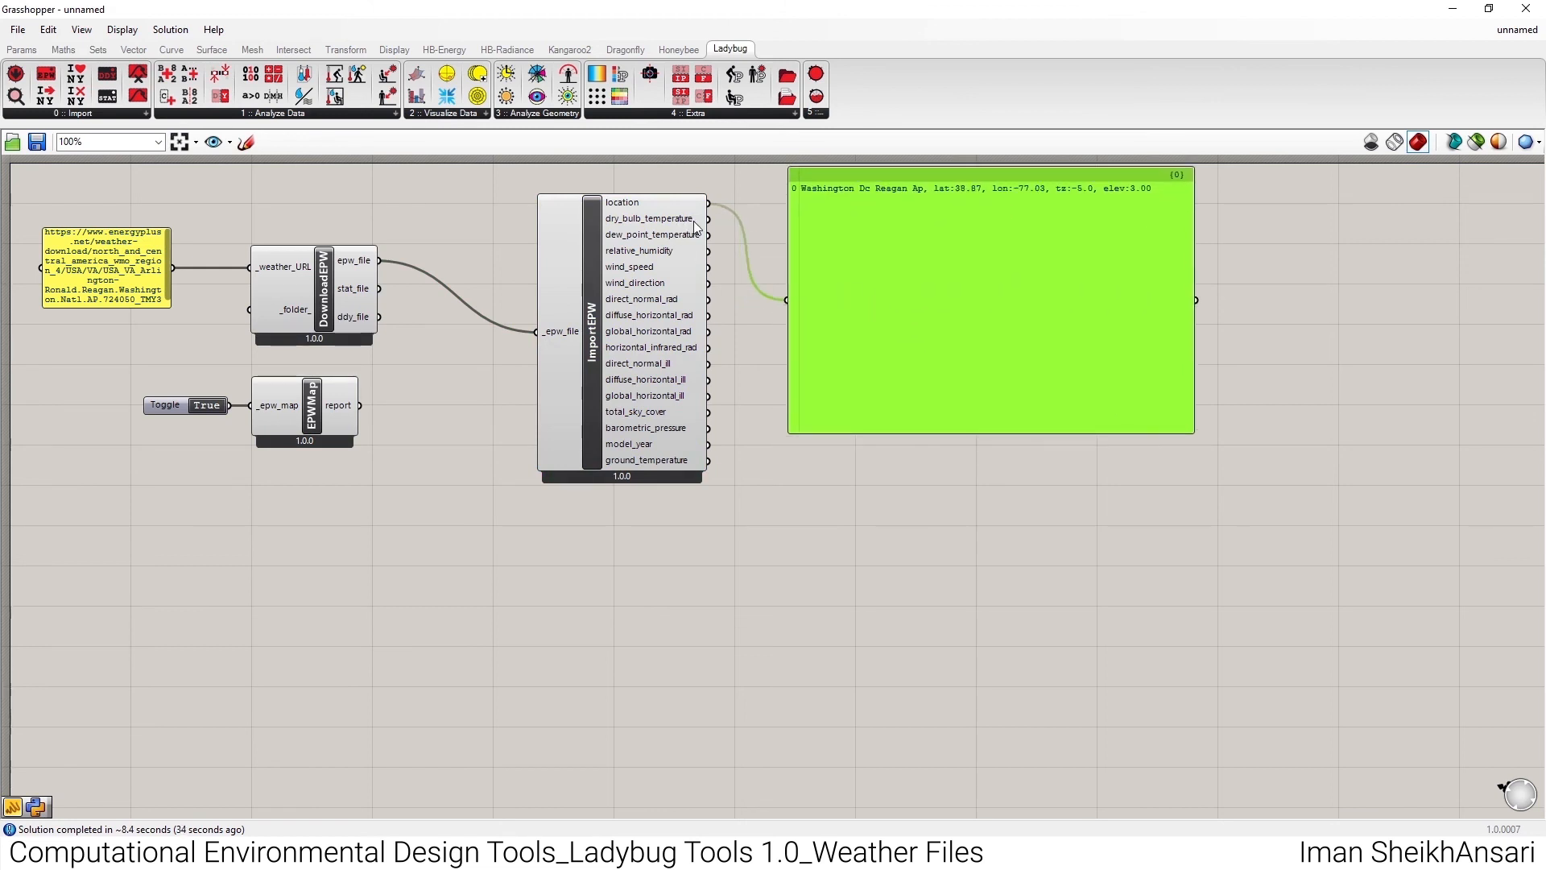
# - Inspect ImportEPW's dry bulb temperature, dew point temperature, relative humidity and wind speed outputs in the panel, and delete the panel
pyautogui.moveTo(708, 218); pyautogui.dragTo(786, 298)
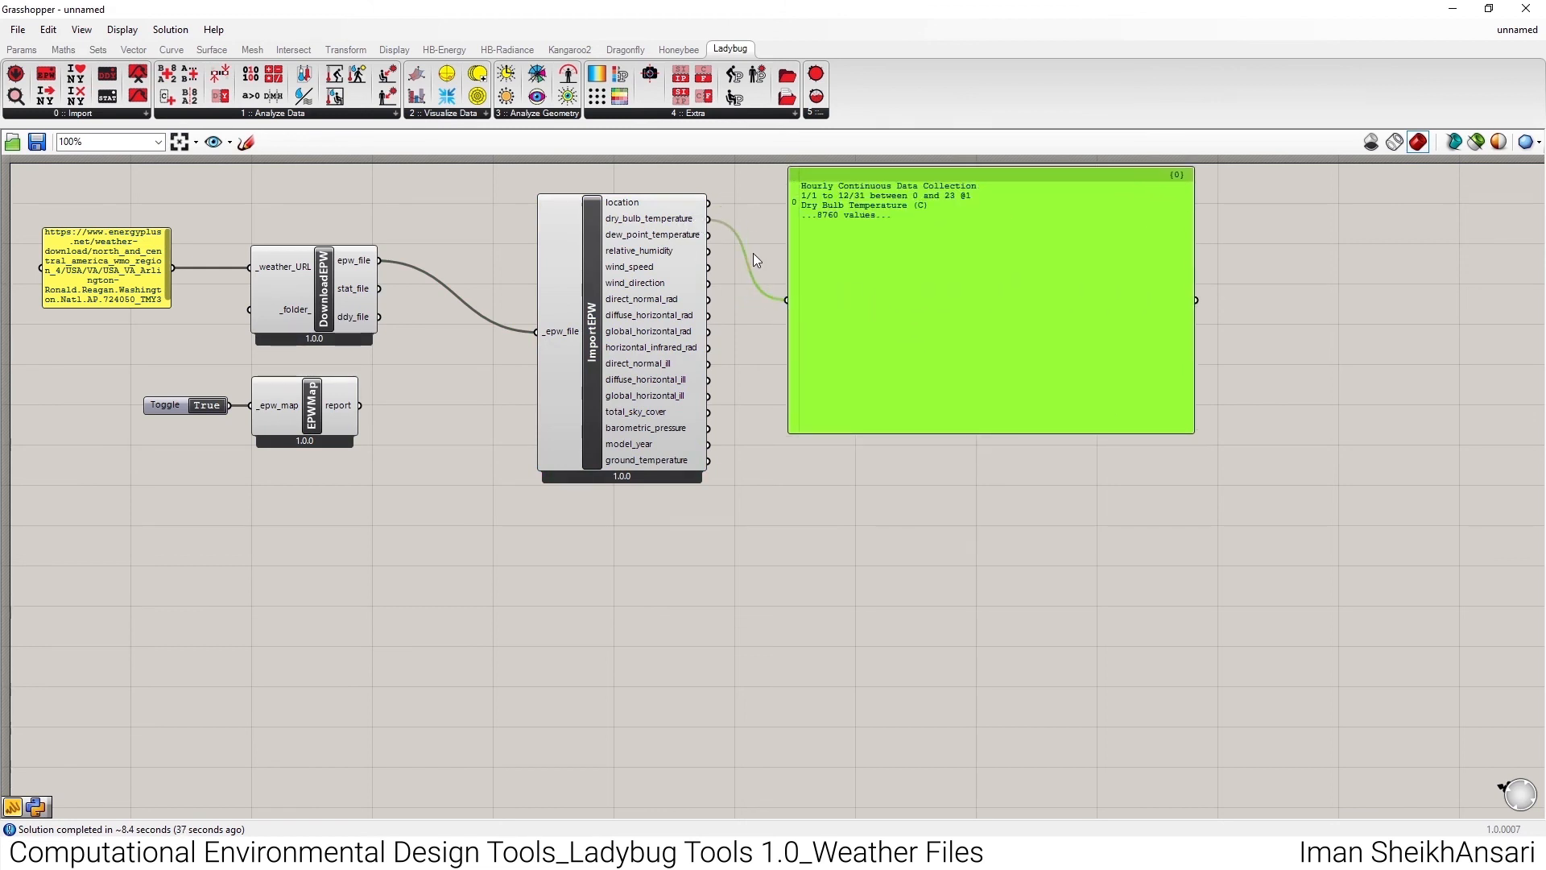
pyautogui.moveTo(708, 234); pyautogui.dragTo(786, 299)
pyautogui.moveTo(710, 251); pyautogui.dragTo(787, 302)
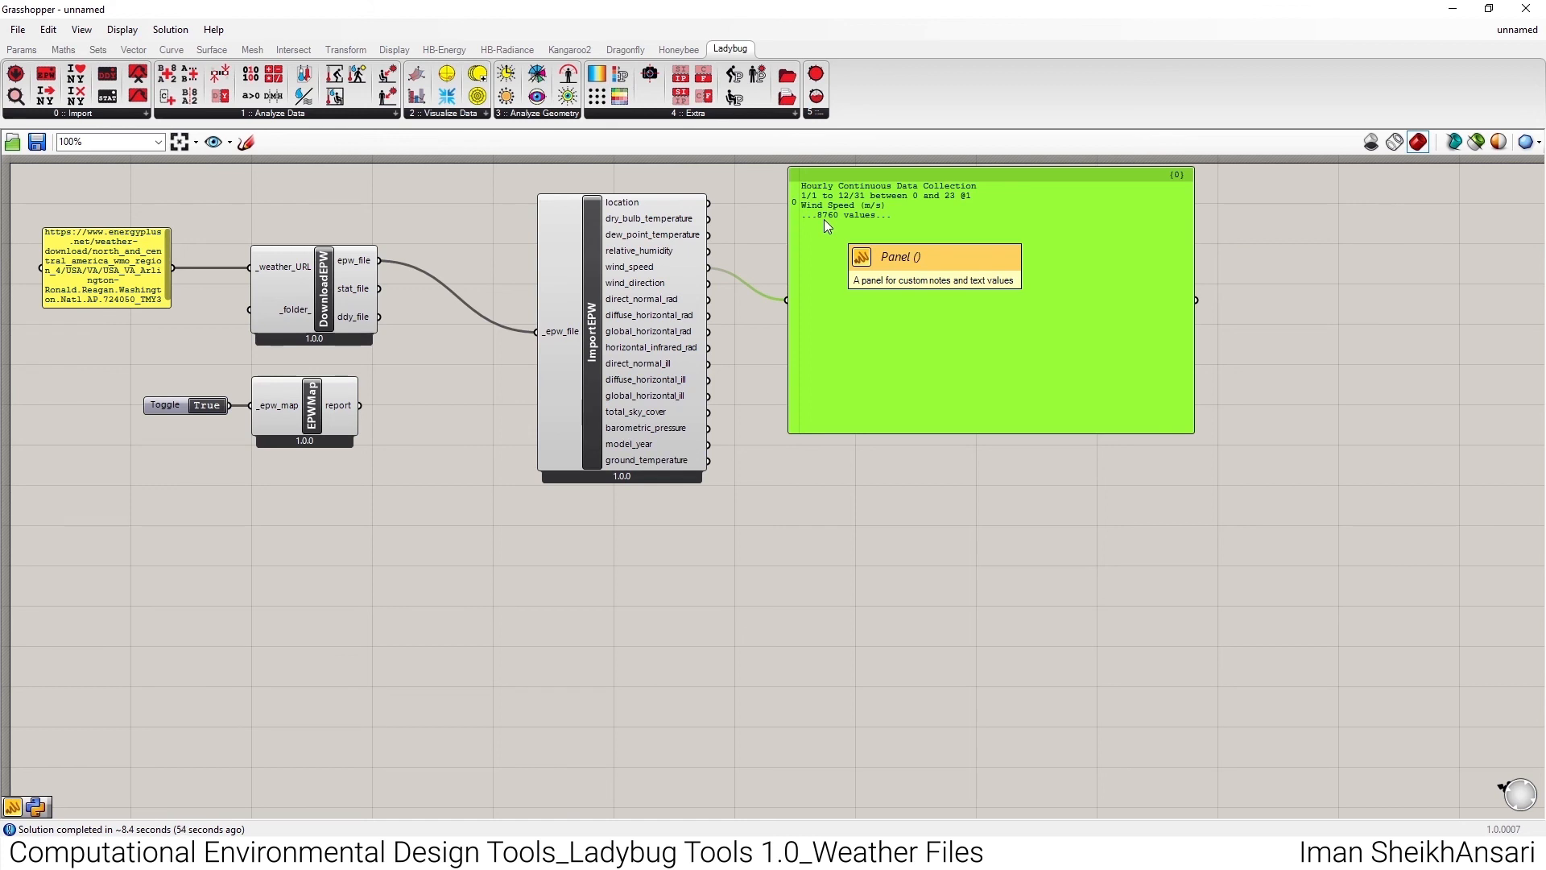
pyautogui.press('Delete')
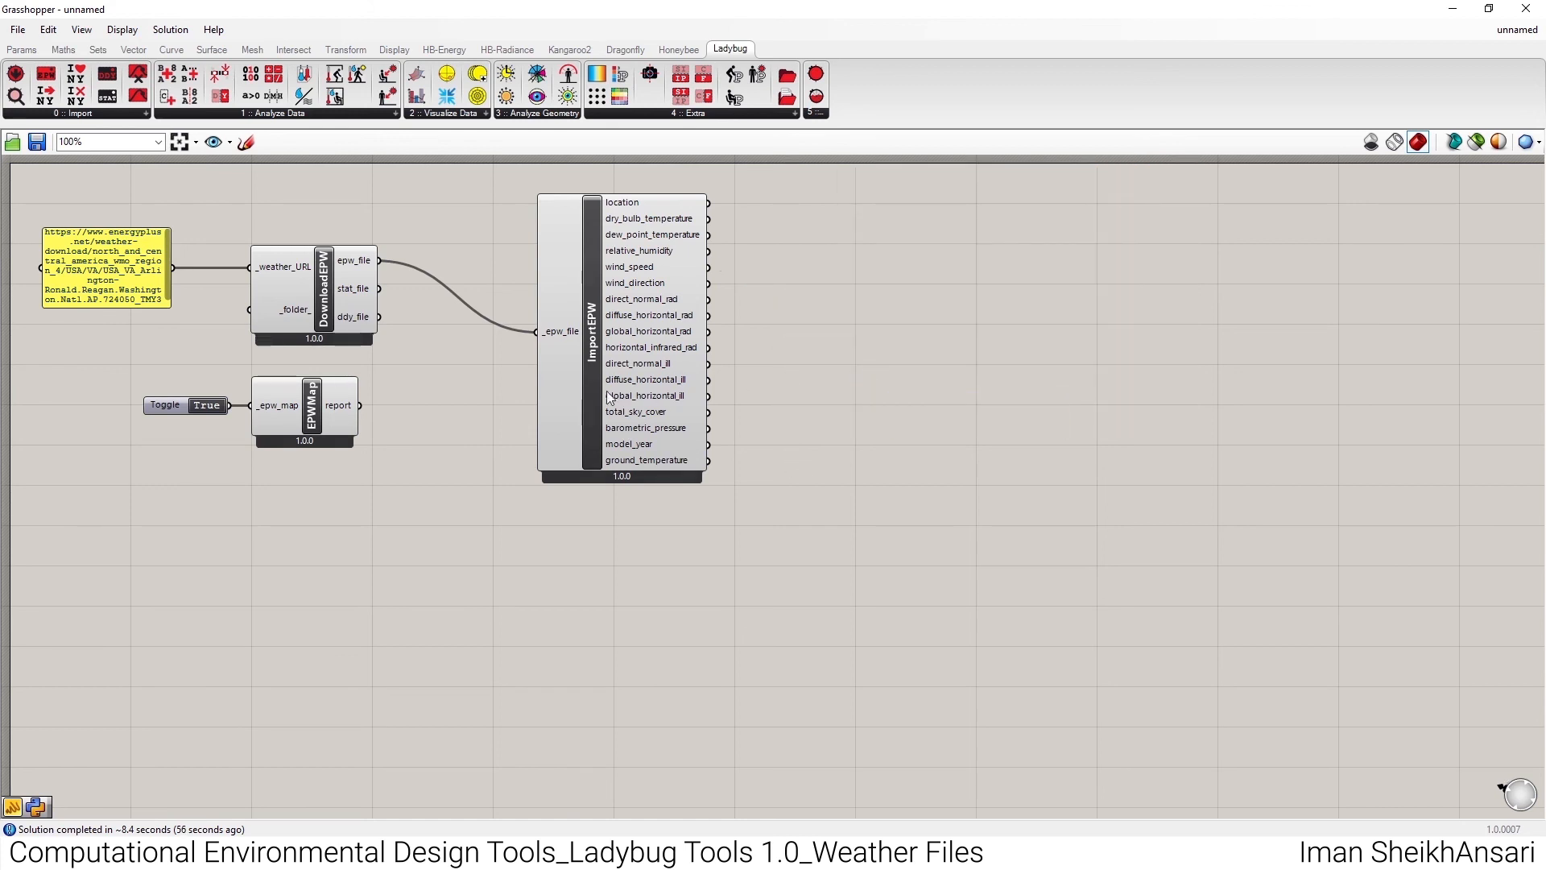
# - Place an LB Hourly Plot component beside ImportEPW and connect the dry_bulb_temperature output to its _data input
pyautogui.moveTo(607, 397); pyautogui.dragTo(578, 320)
pyautogui.scroll(-3, 578, 321)
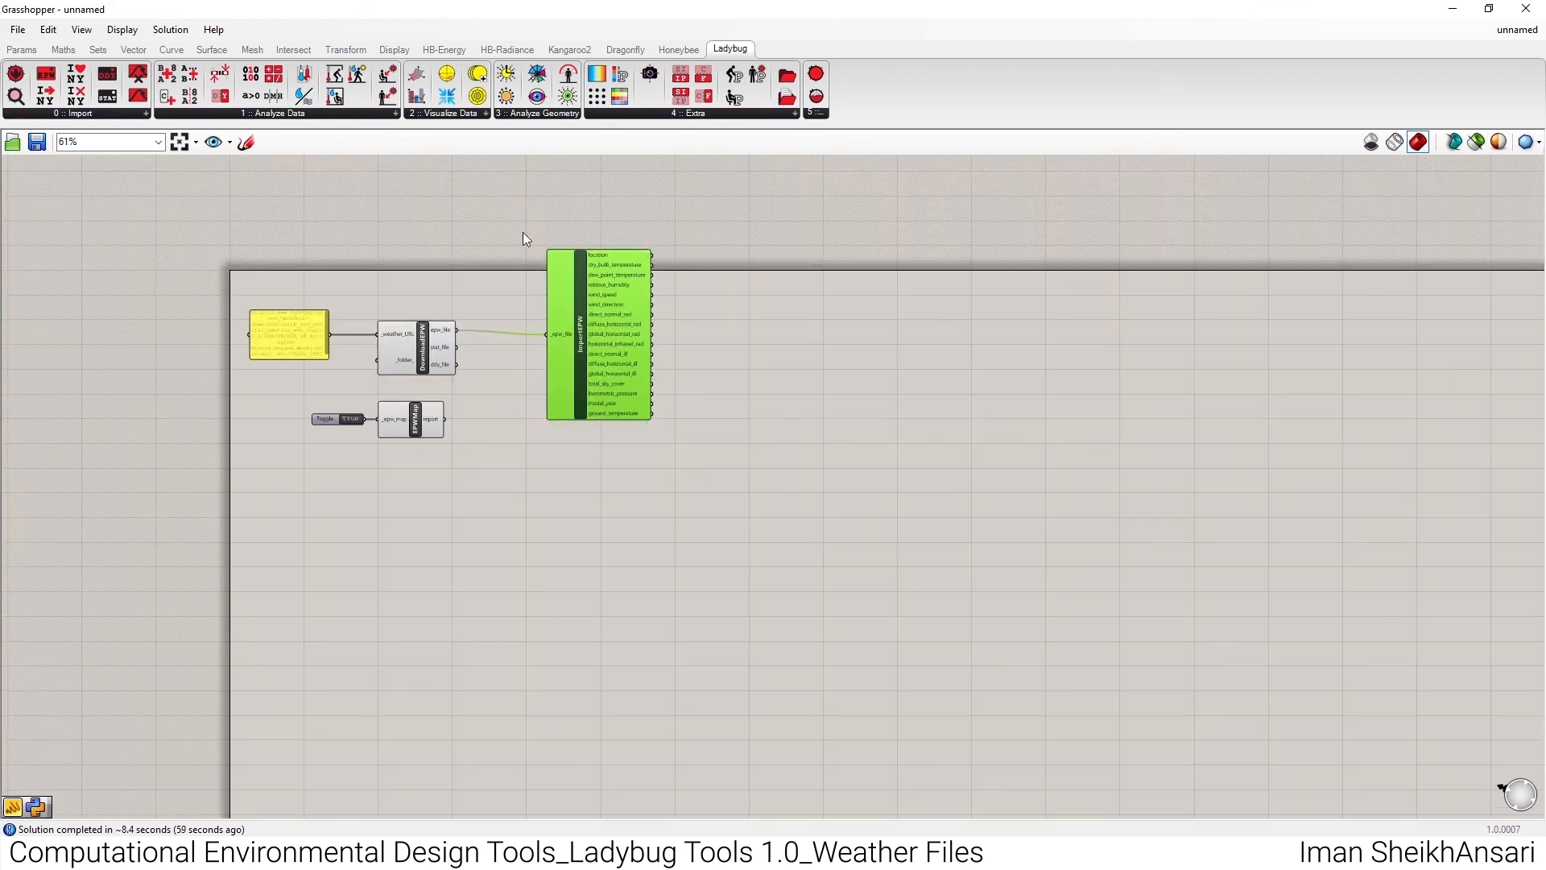
pyautogui.scroll(3, 602, 294)
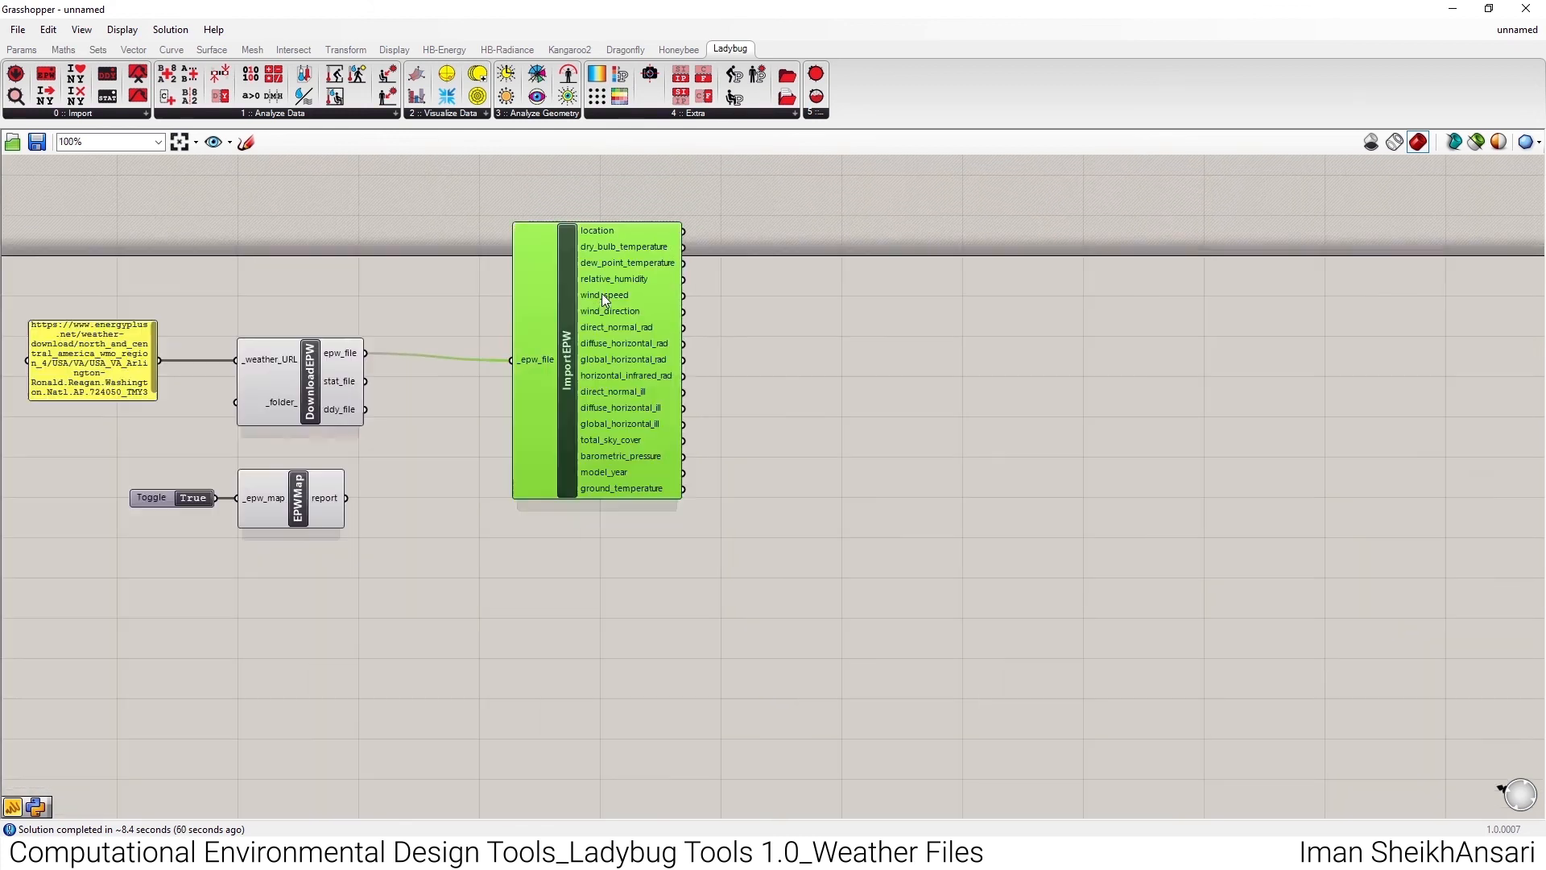
pyautogui.click(449, 114)
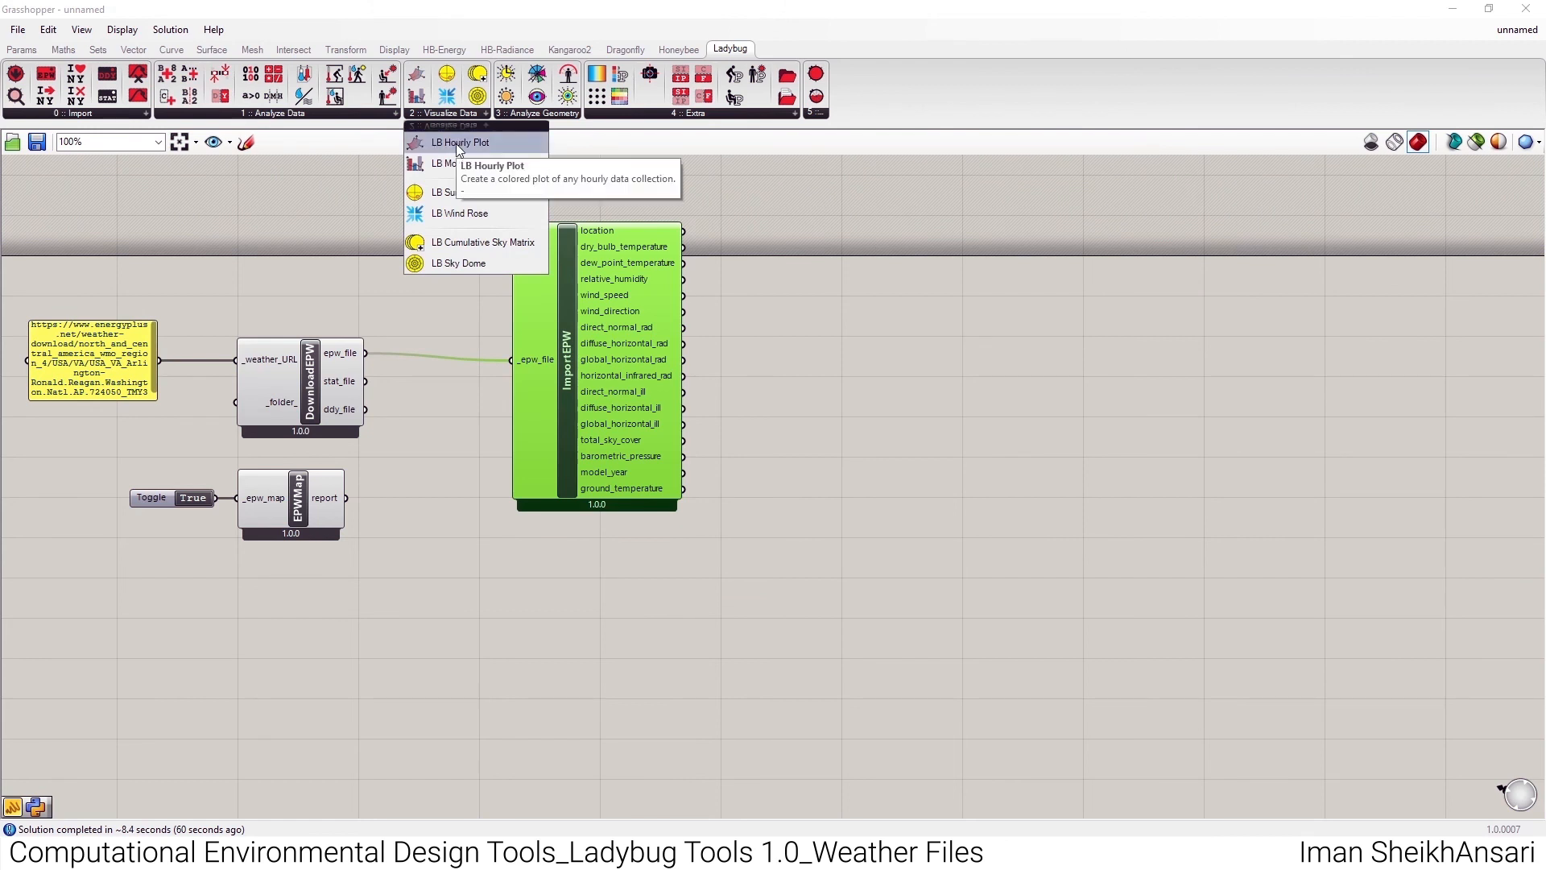
pyautogui.click(467, 143)
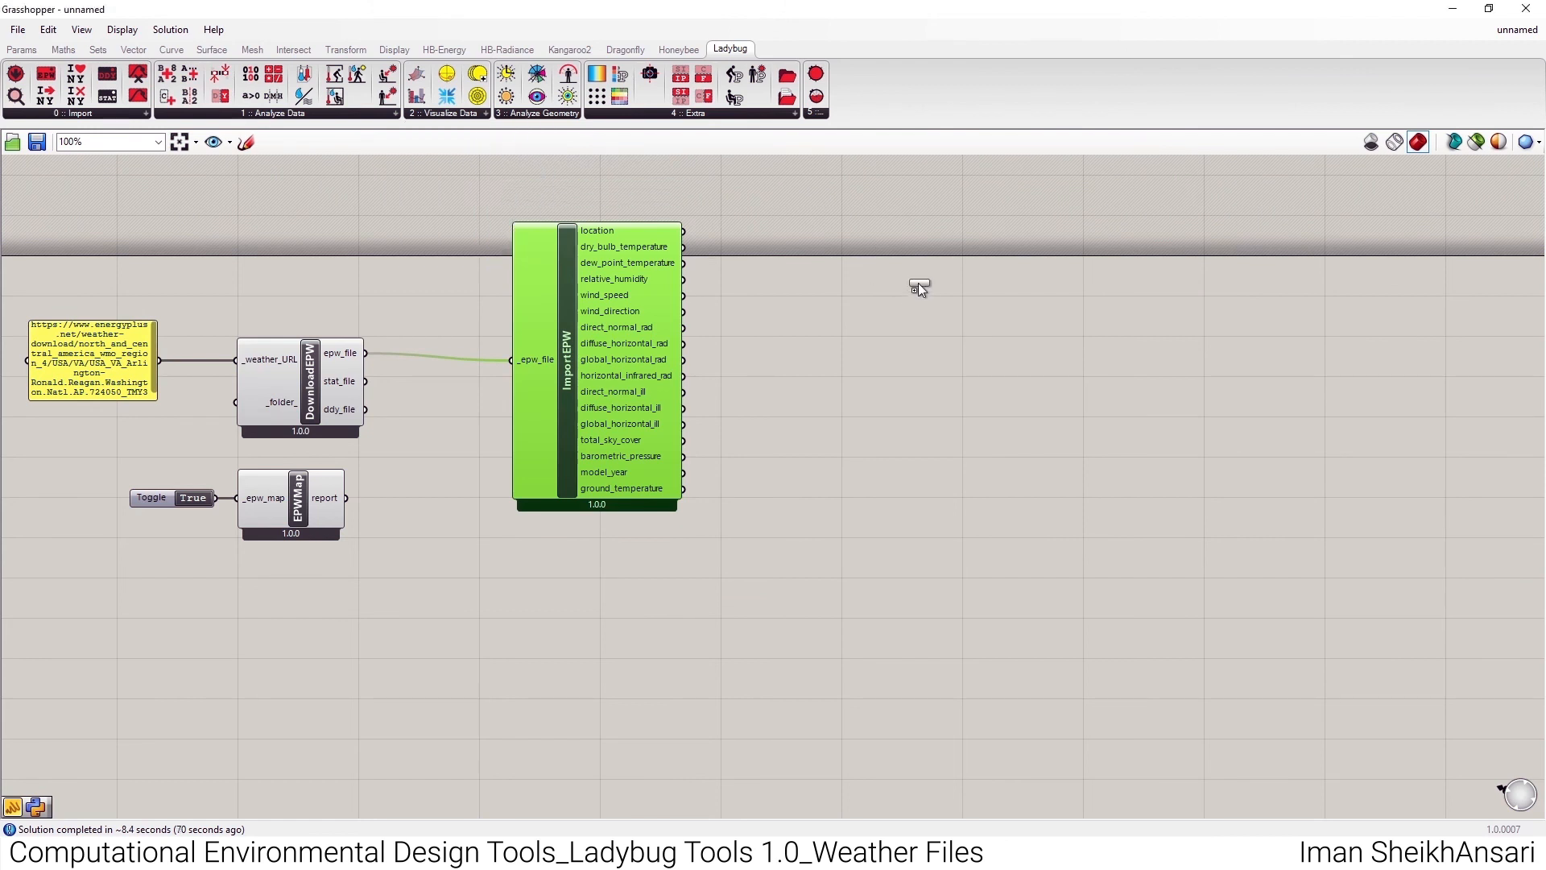
pyautogui.click(918, 273)
pyautogui.moveTo(907, 267); pyautogui.dragTo(934, 284)
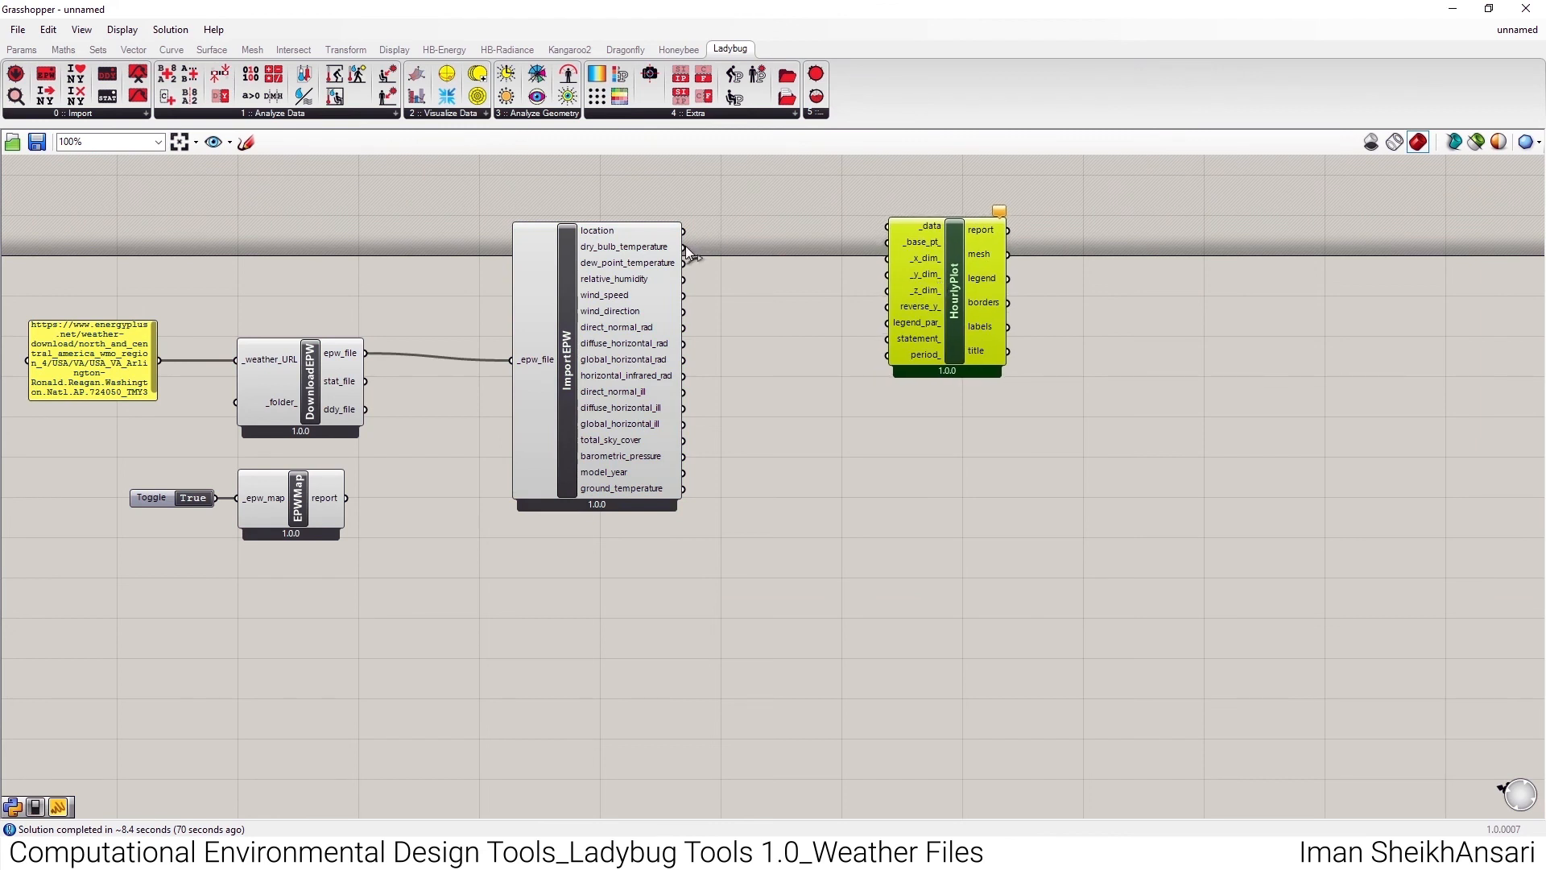
pyautogui.moveTo(685, 247); pyautogui.dragTo(889, 228)
# - Restore the Grasshopper window beside Rhino and maximise the Top viewport to examine the hourly dry bulb temperature plot
pyautogui.moveTo(729, 12); pyautogui.dragTo(1542, 258)
pyautogui.scroll(-3, 469, 335)
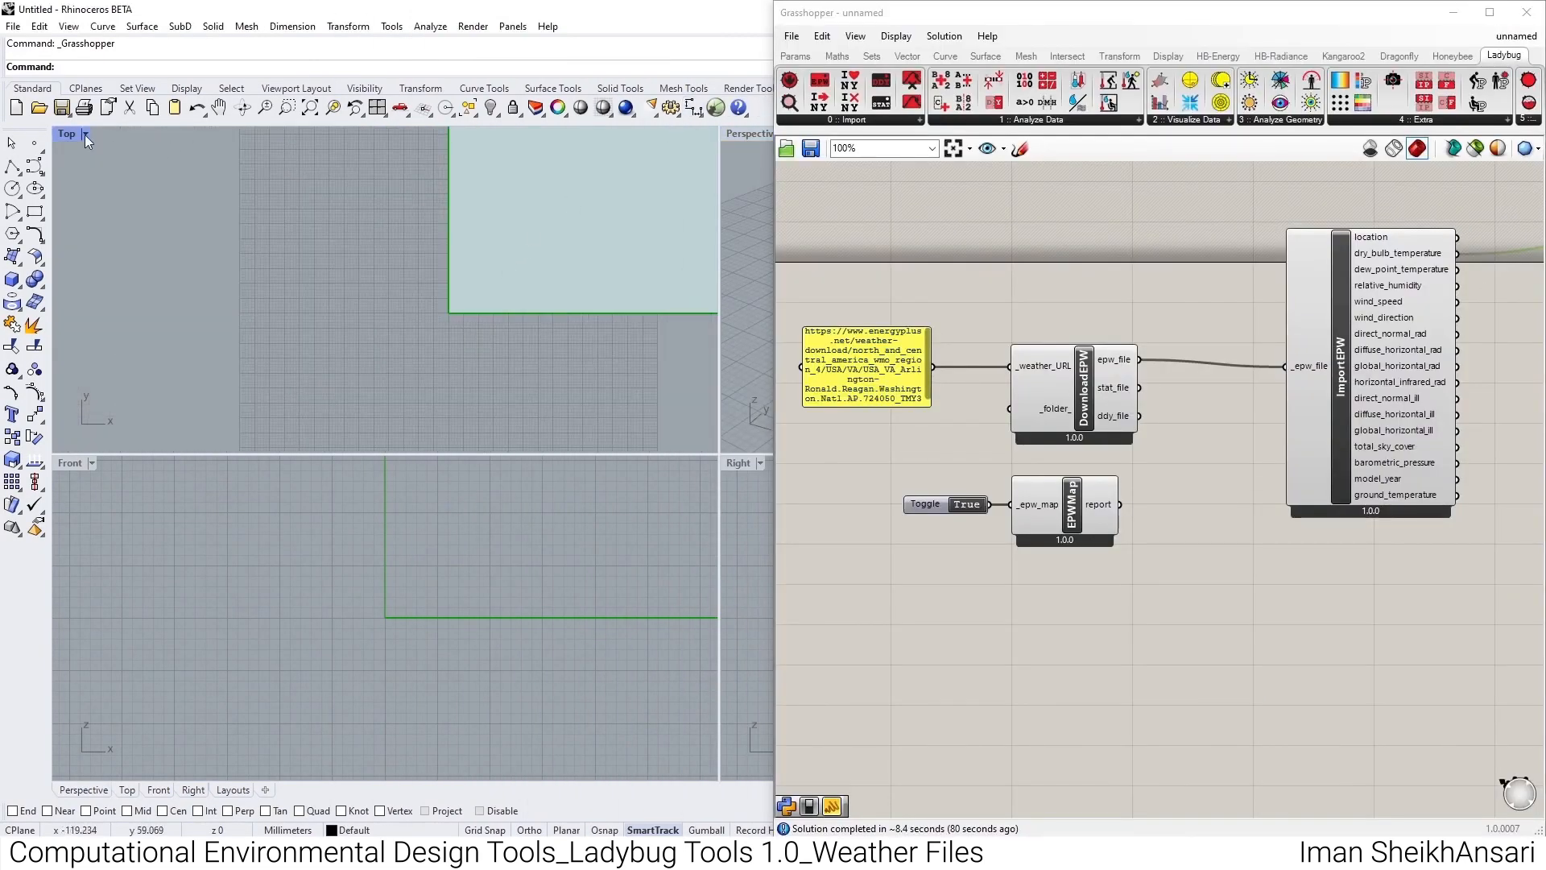
pyautogui.doubleClick(64, 133)
pyautogui.scroll(3, 360, 354)
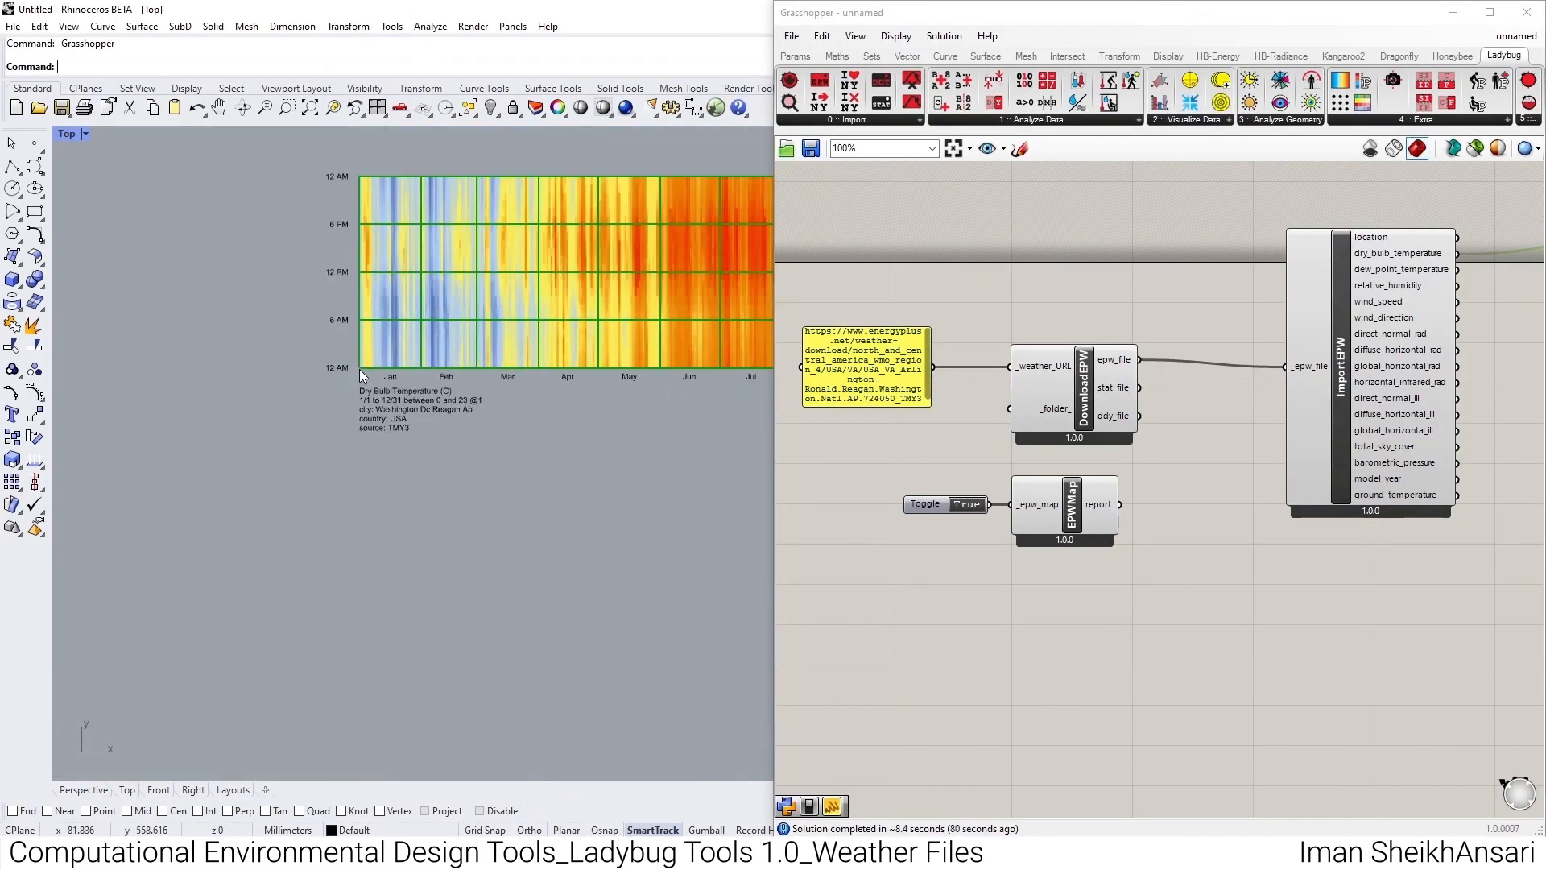
# - Examine the hourly dry bulb temperature plot's time axes, title text and colour legend in the Top viewport
pyautogui.scroll(-3, 359, 369)
pyautogui.scroll(6, 387, 375)
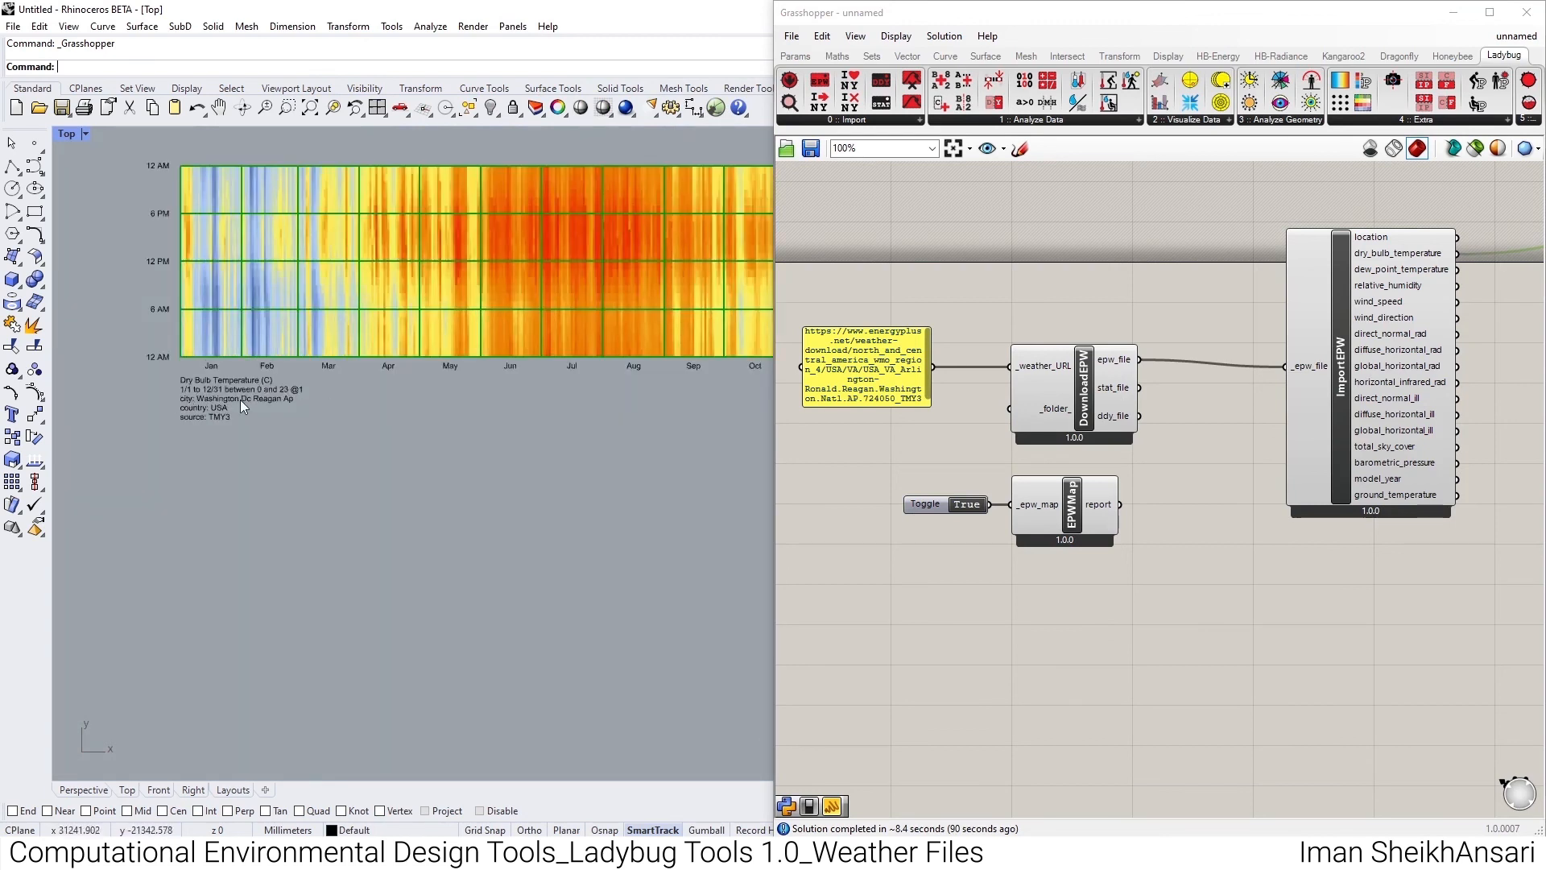
pyautogui.scroll(-3, 201, 411)
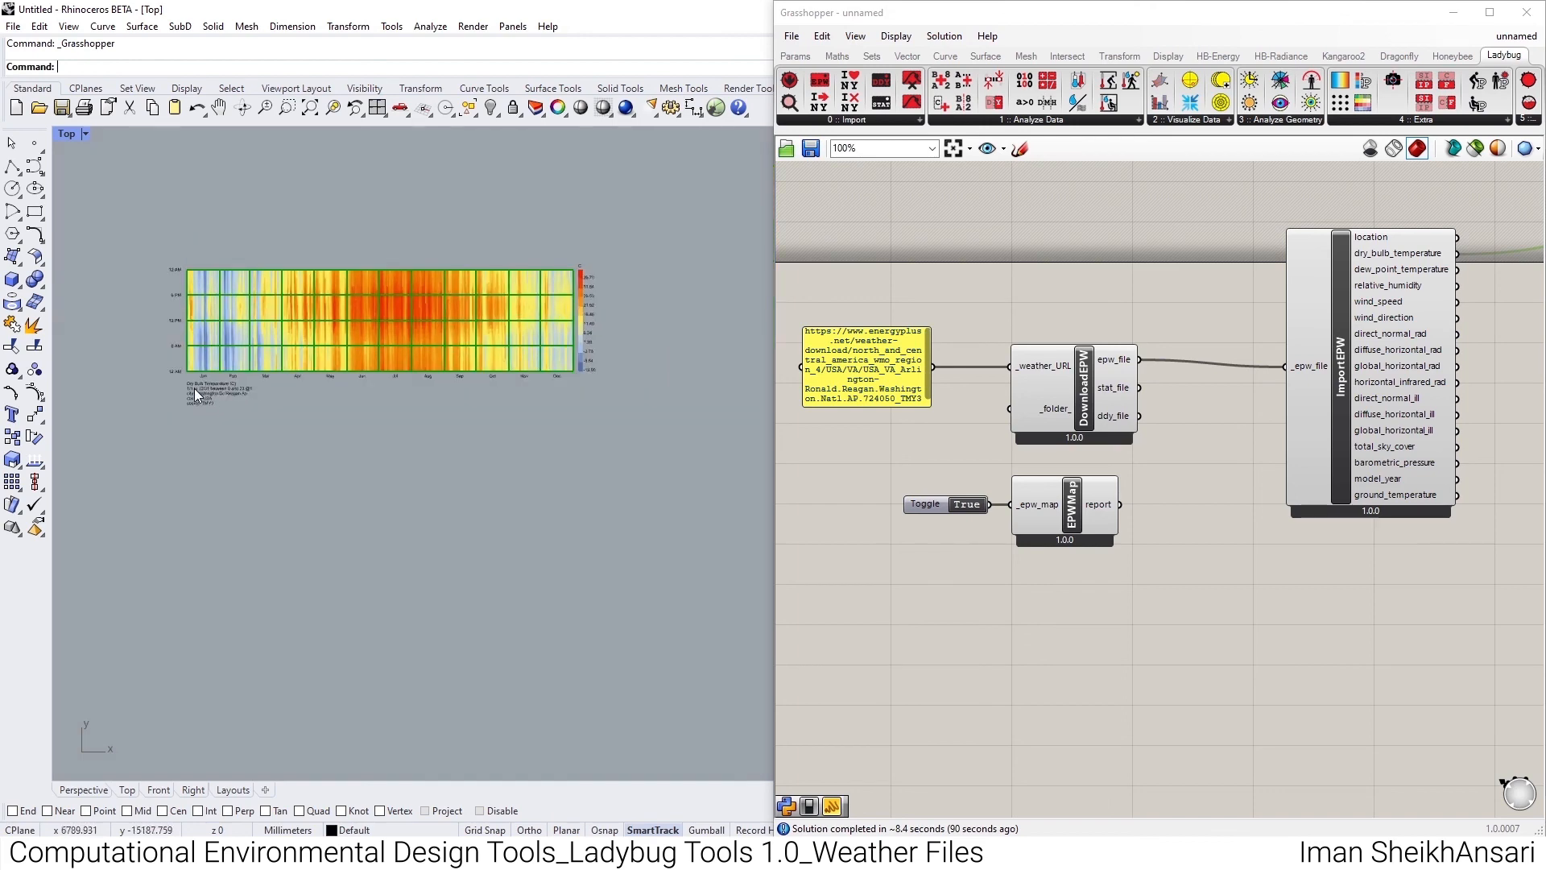
pyautogui.scroll(5, 190, 385)
pyautogui.scroll(-3, 210, 401)
pyautogui.scroll(2, 610, 240)
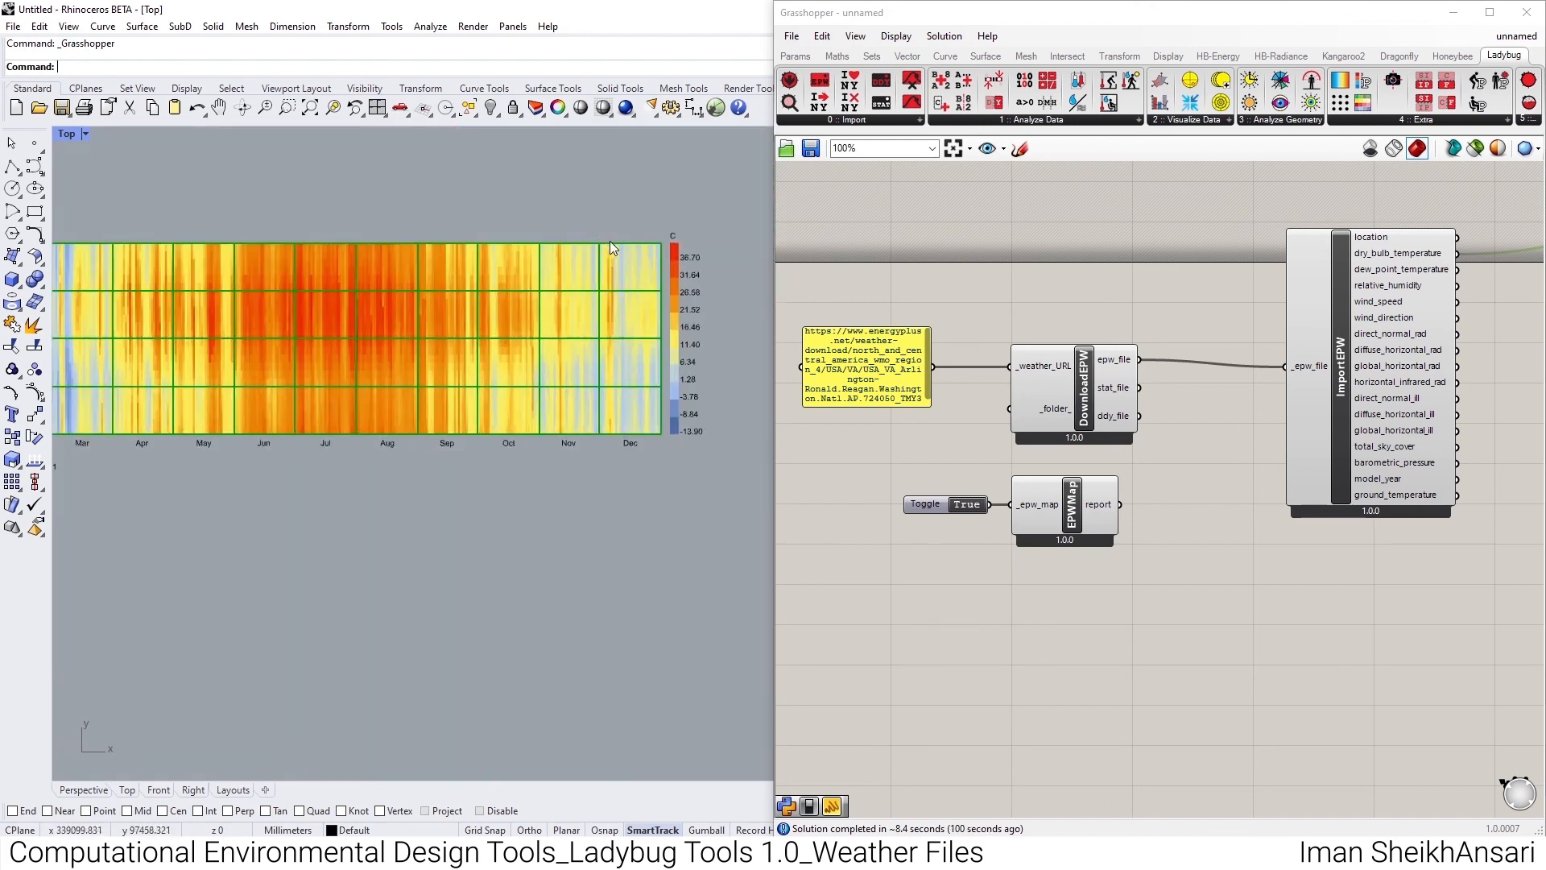
# - Connect ImportEPW's relative_humidity output to HourlyPlot's _data input in place of dry bulb temperature
pyautogui.scroll(-2, 697, 399)
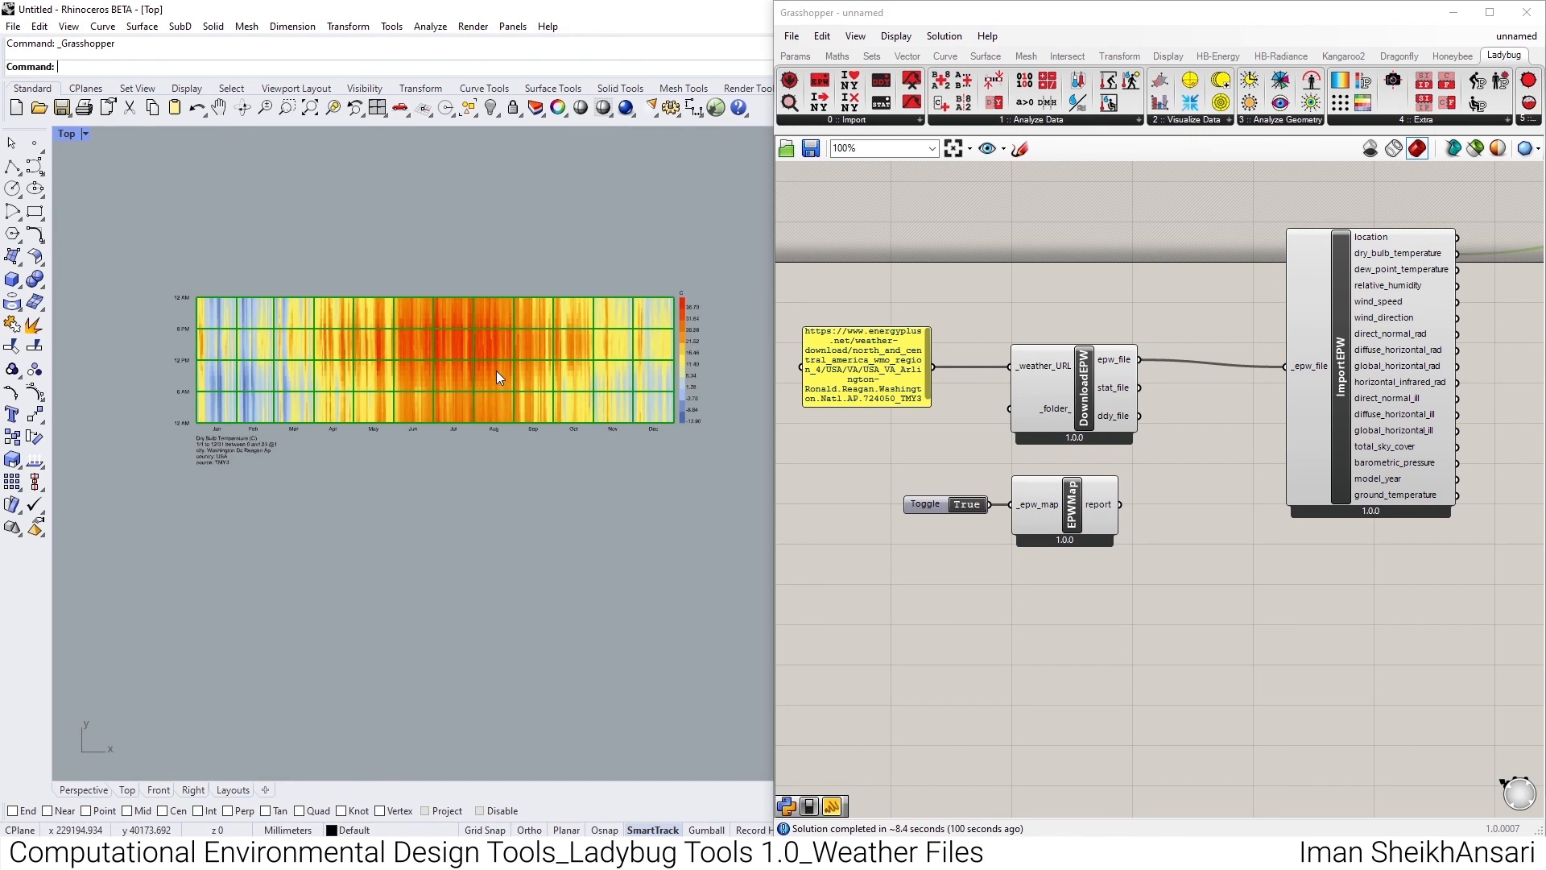
pyautogui.moveTo(1389, 317); pyautogui.dragTo(1119, 323, button='right')
pyautogui.moveTo(1187, 292); pyautogui.dragTo(1389, 240)
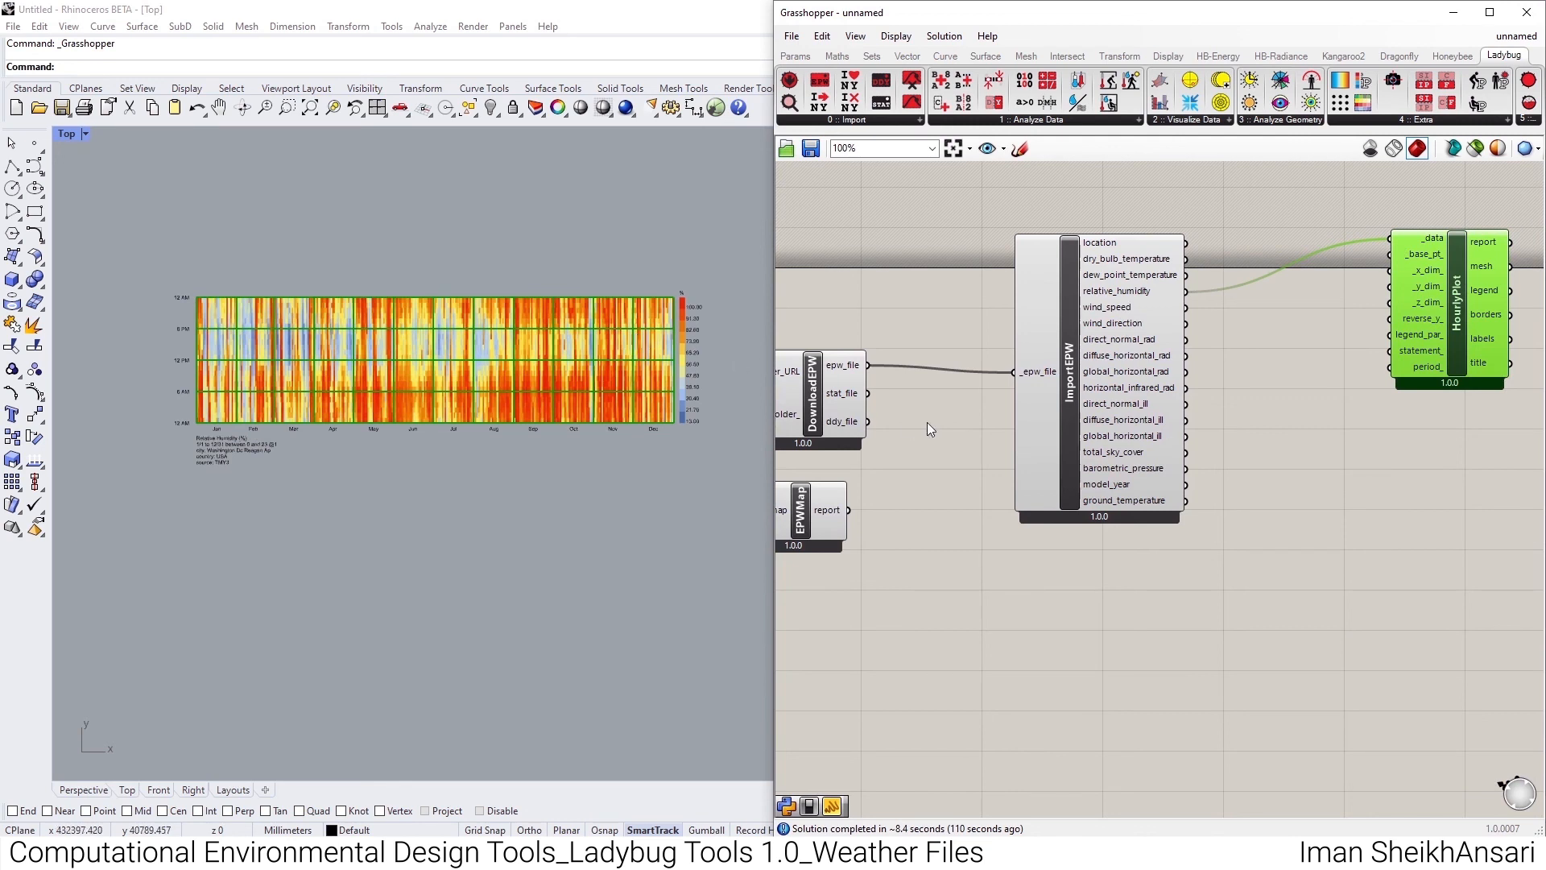
# - Examine DownloadEPW's _weather_URL input and the description of ImportEPW's _epw_file input
pyautogui.moveTo(790, 389); pyautogui.dragTo(978, 392, button='right')
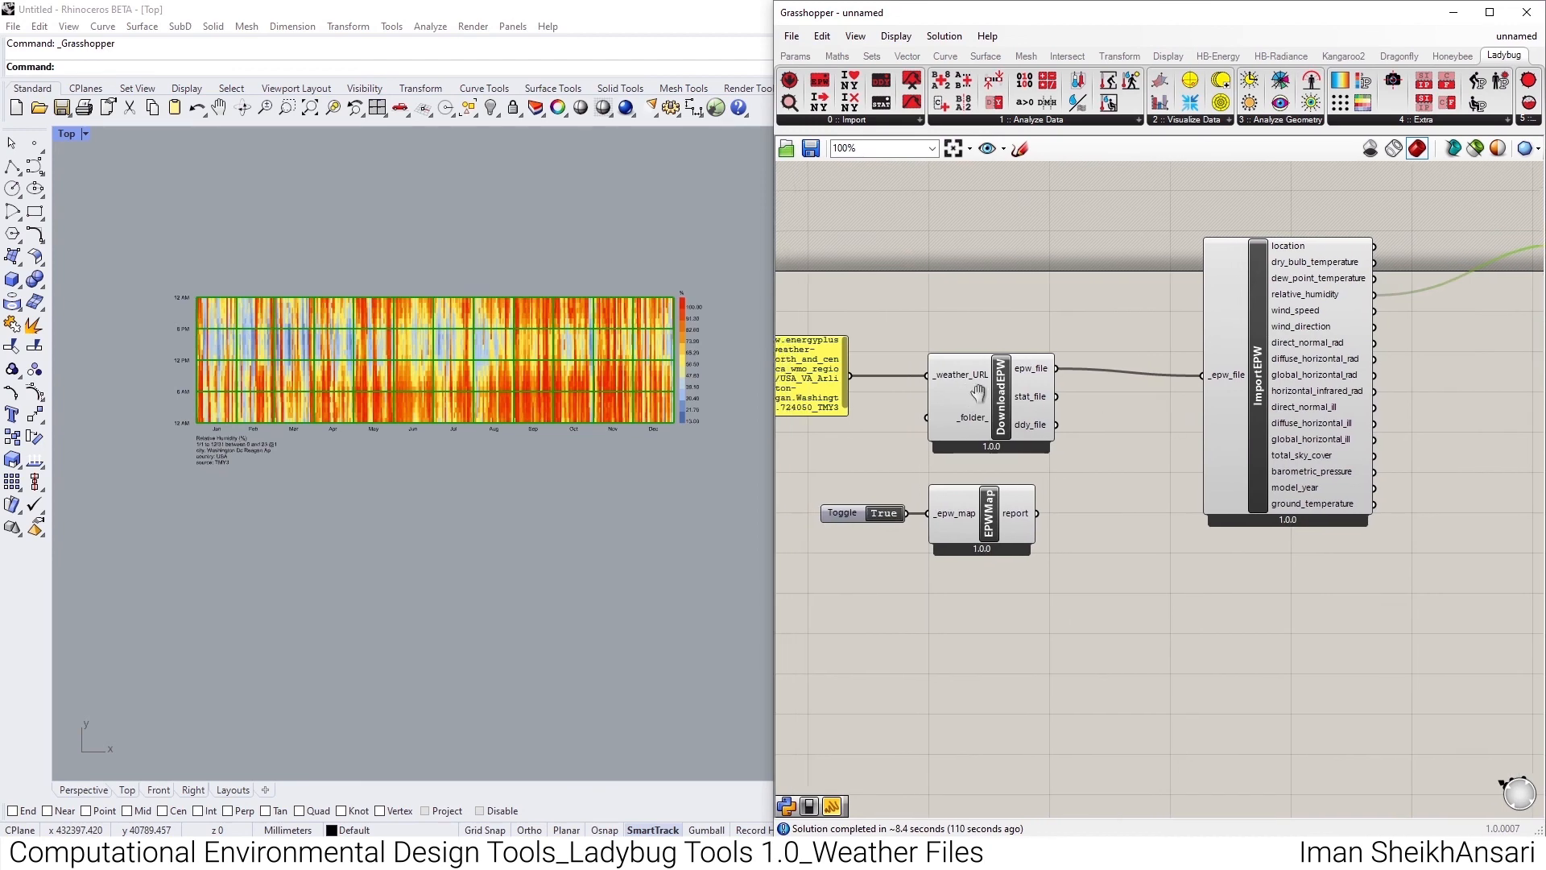
pyautogui.scroll(1, 1012, 372)
pyautogui.scroll(3, 1074, 354)
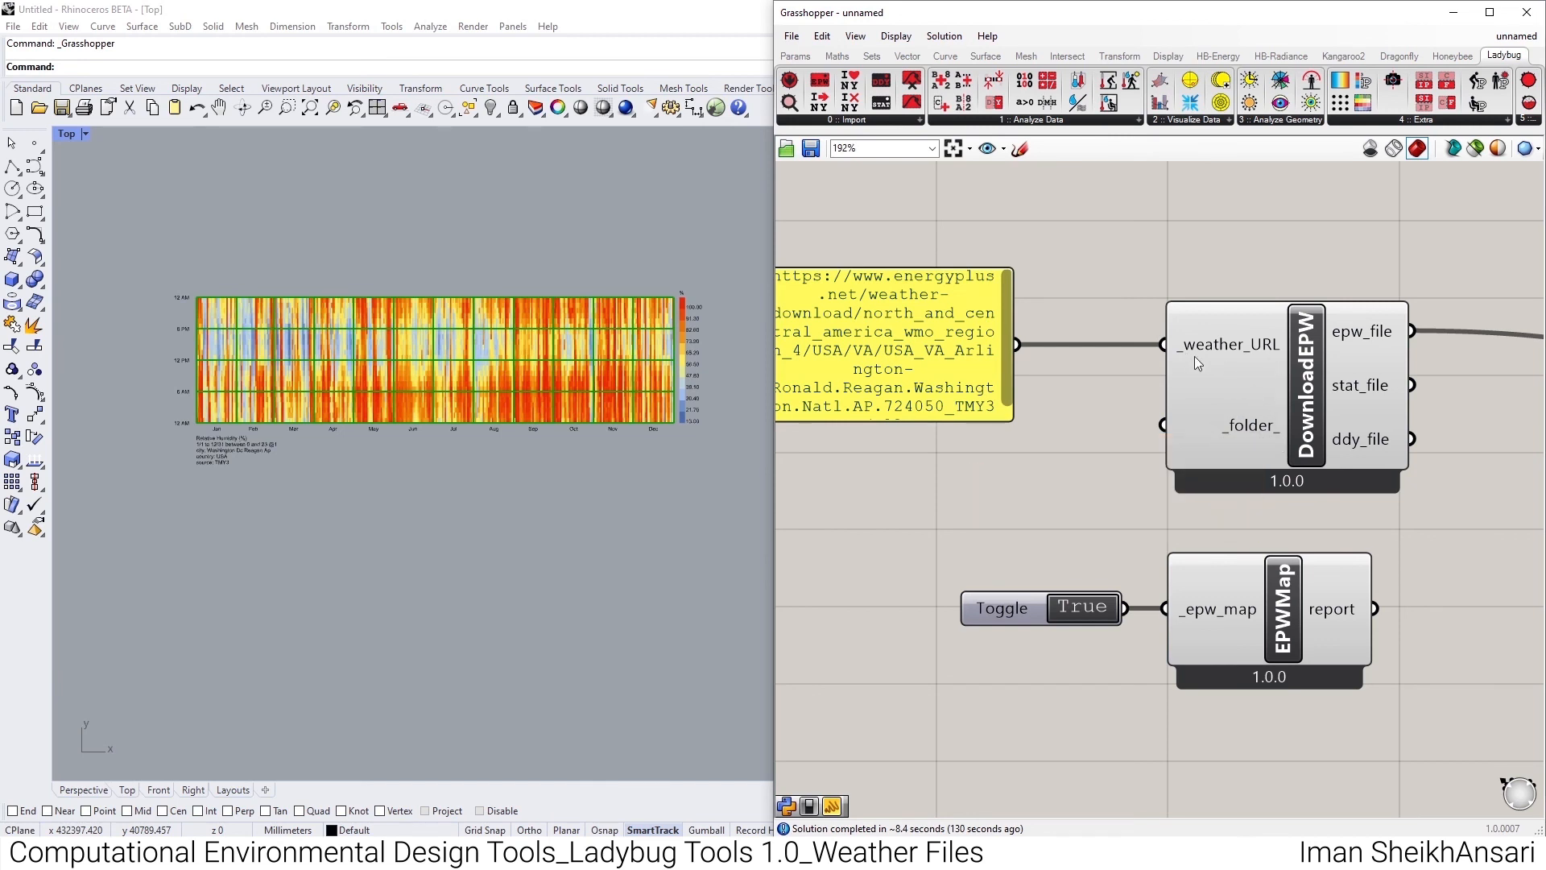
pyautogui.moveTo(1195, 356)
pyautogui.scroll(-4, 1108, 336)
pyautogui.scroll(4, 1352, 340)
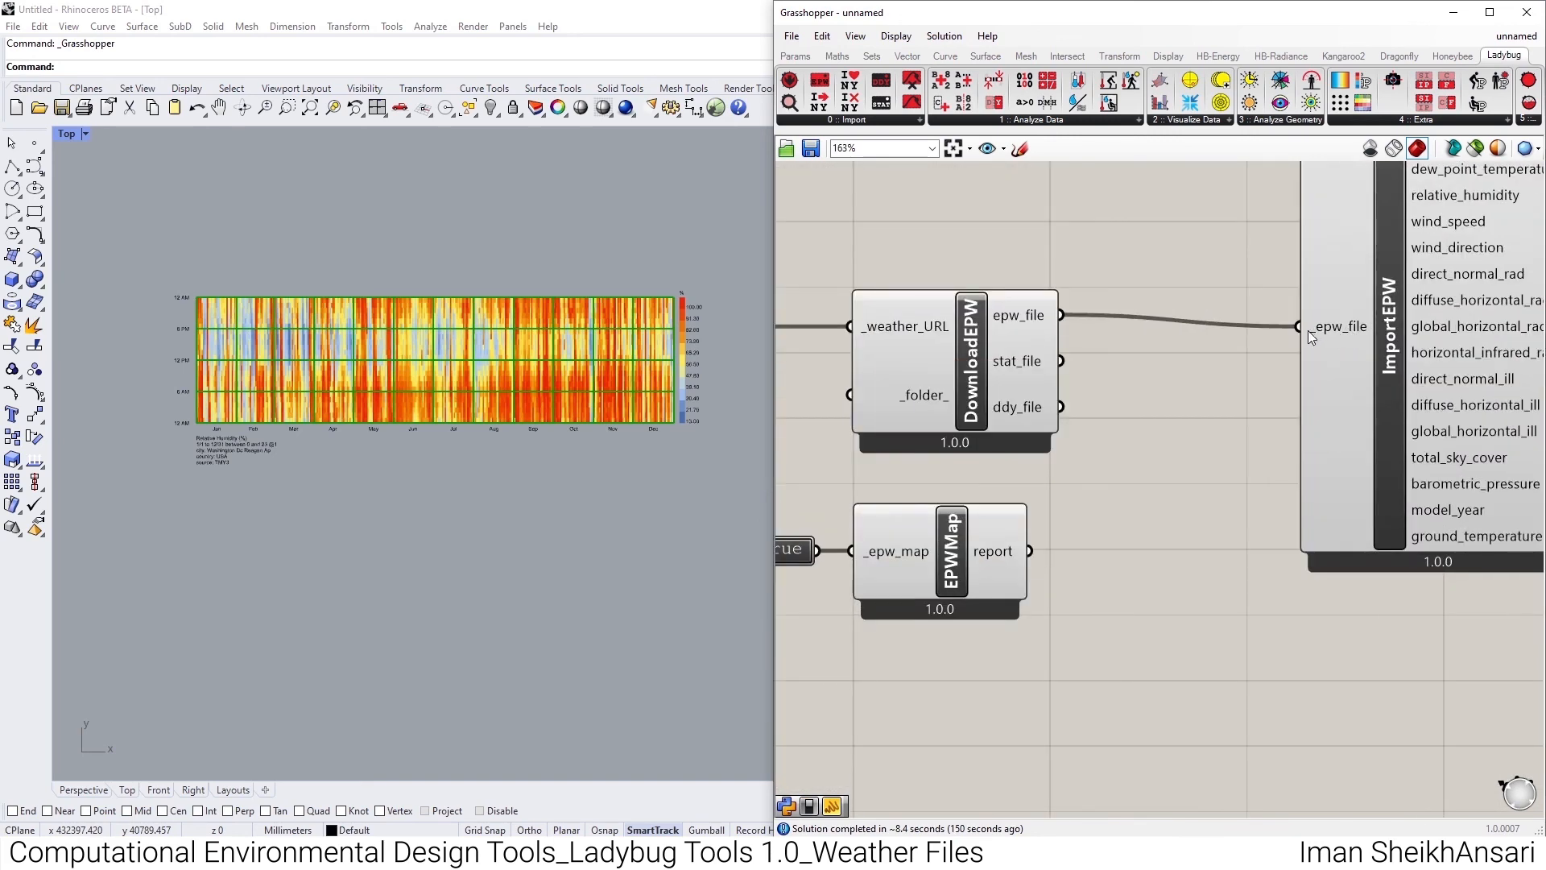
pyautogui.moveTo(1308, 330)
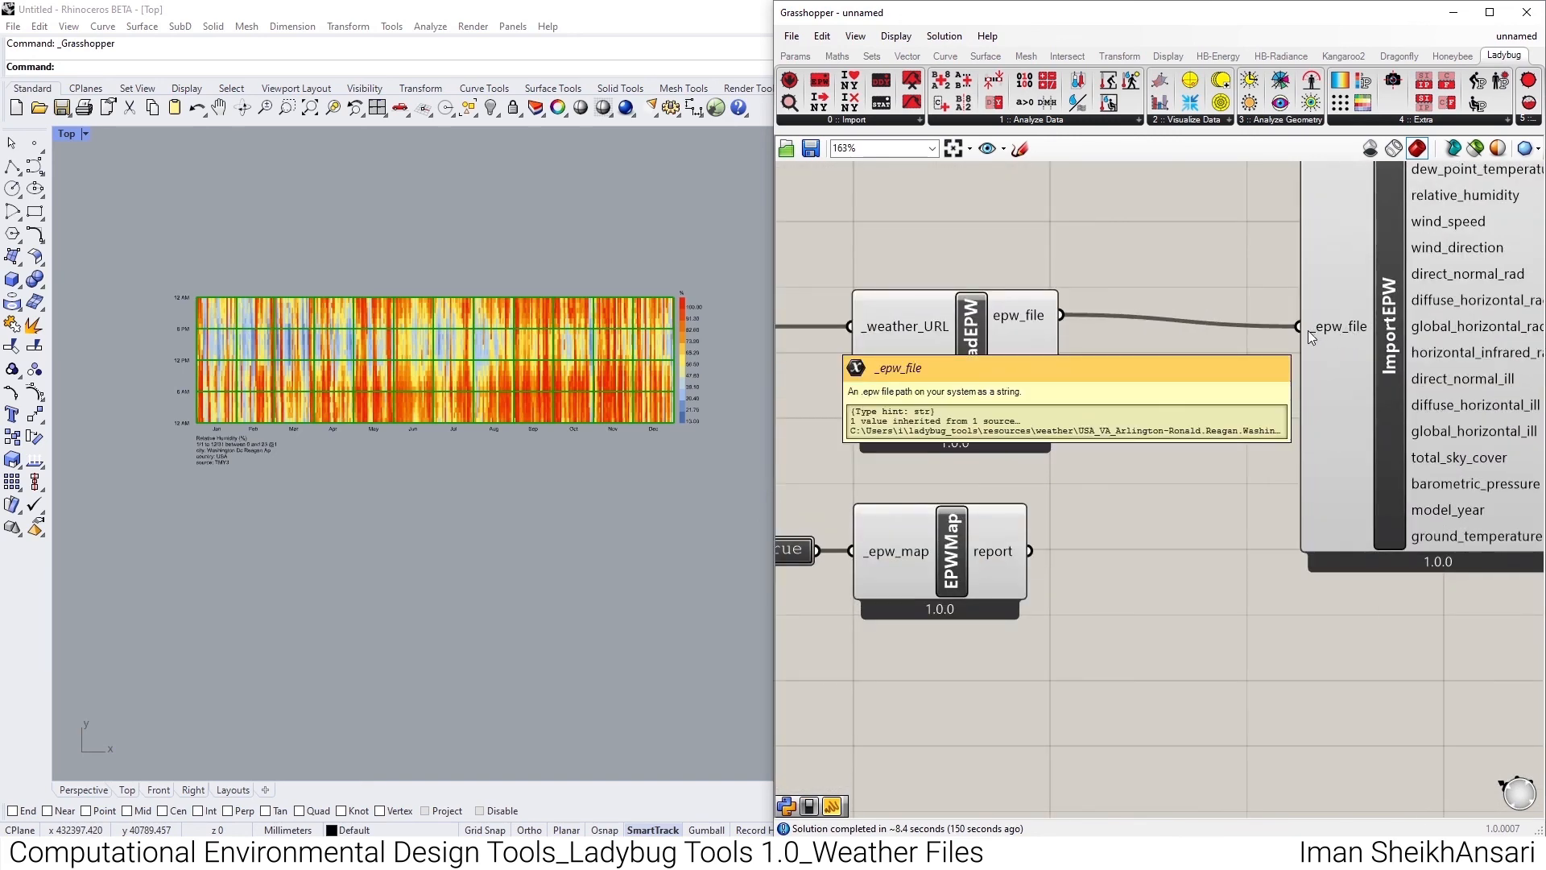
pyautogui.scroll(-4, 1312, 377)
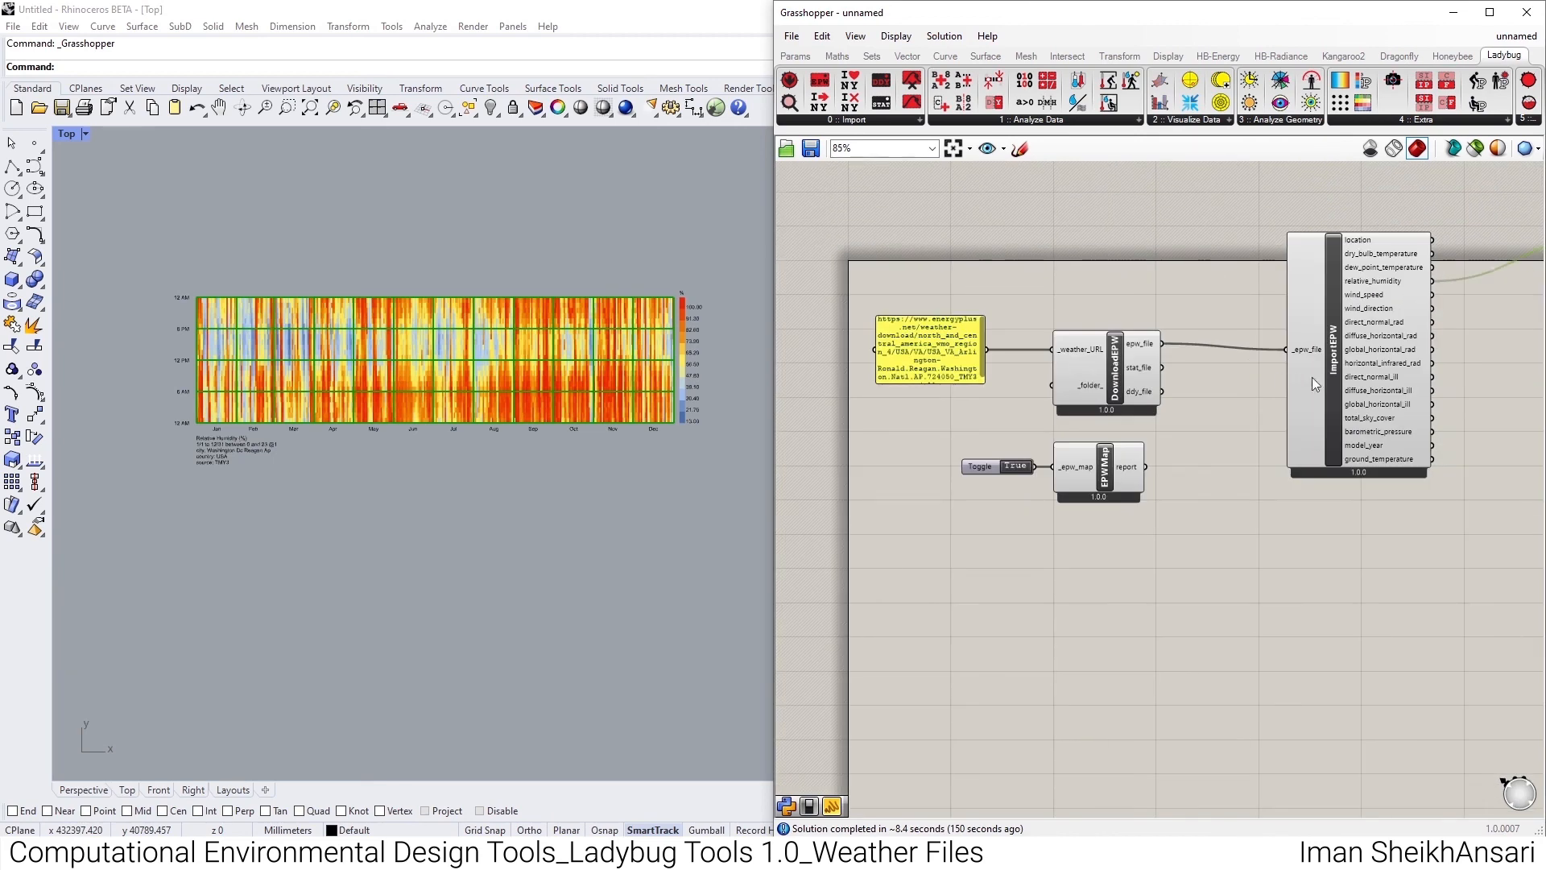
# - Place an LB Import Location component below ImportEPW and connect DownloadEPW's epw_file output to its _epw_file input
pyautogui.click(1326, 375)
pyautogui.click(873, 123)
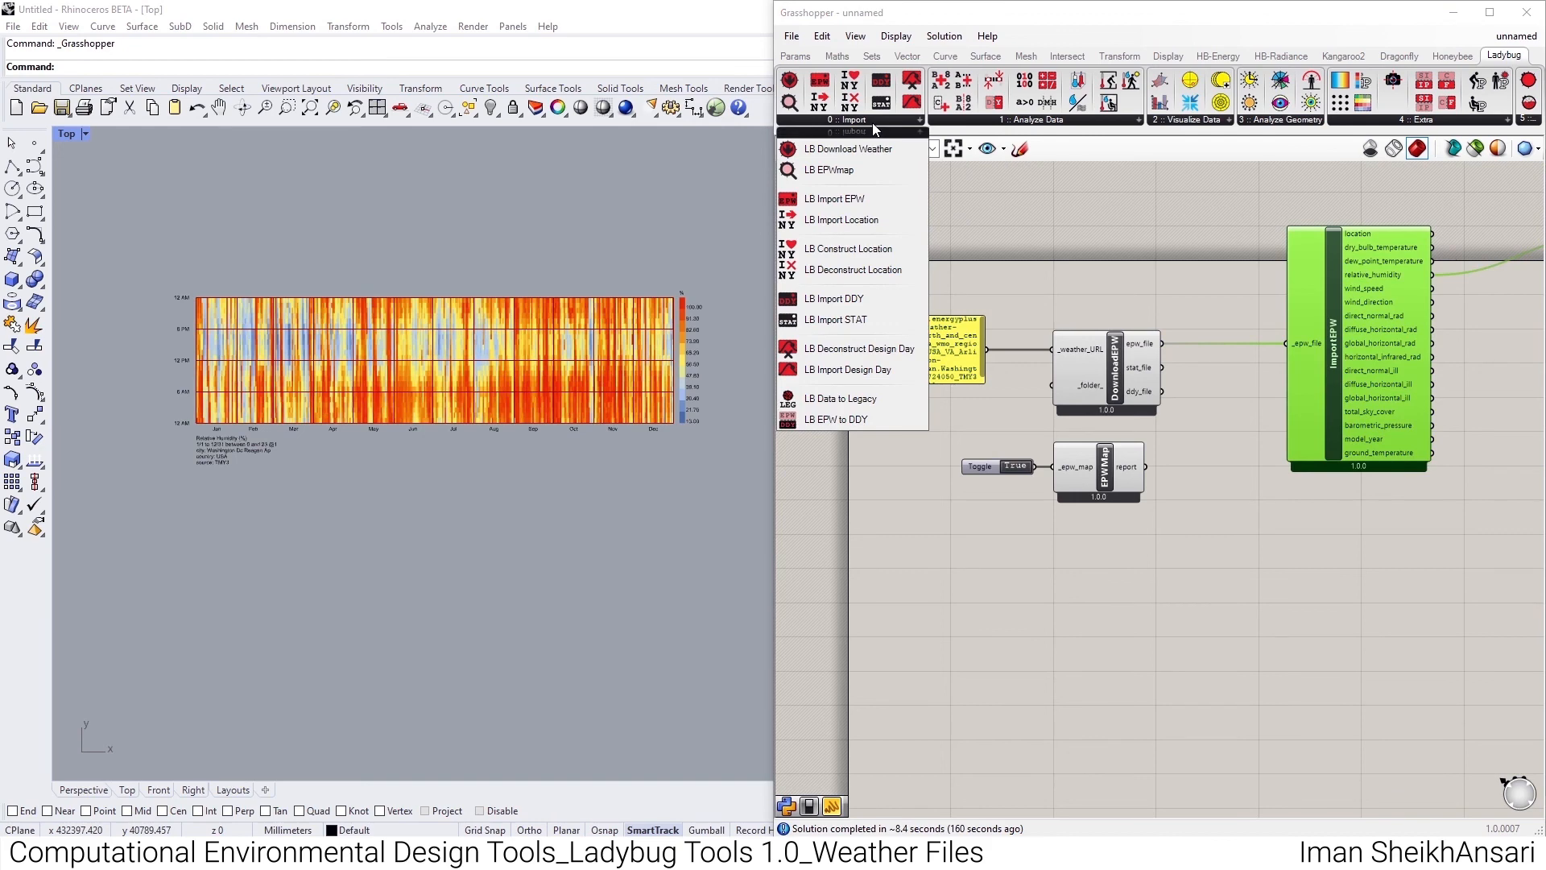
pyautogui.moveTo(842, 221); pyautogui.dragTo(1138, 555)
pyautogui.scroll(3, 1137, 556)
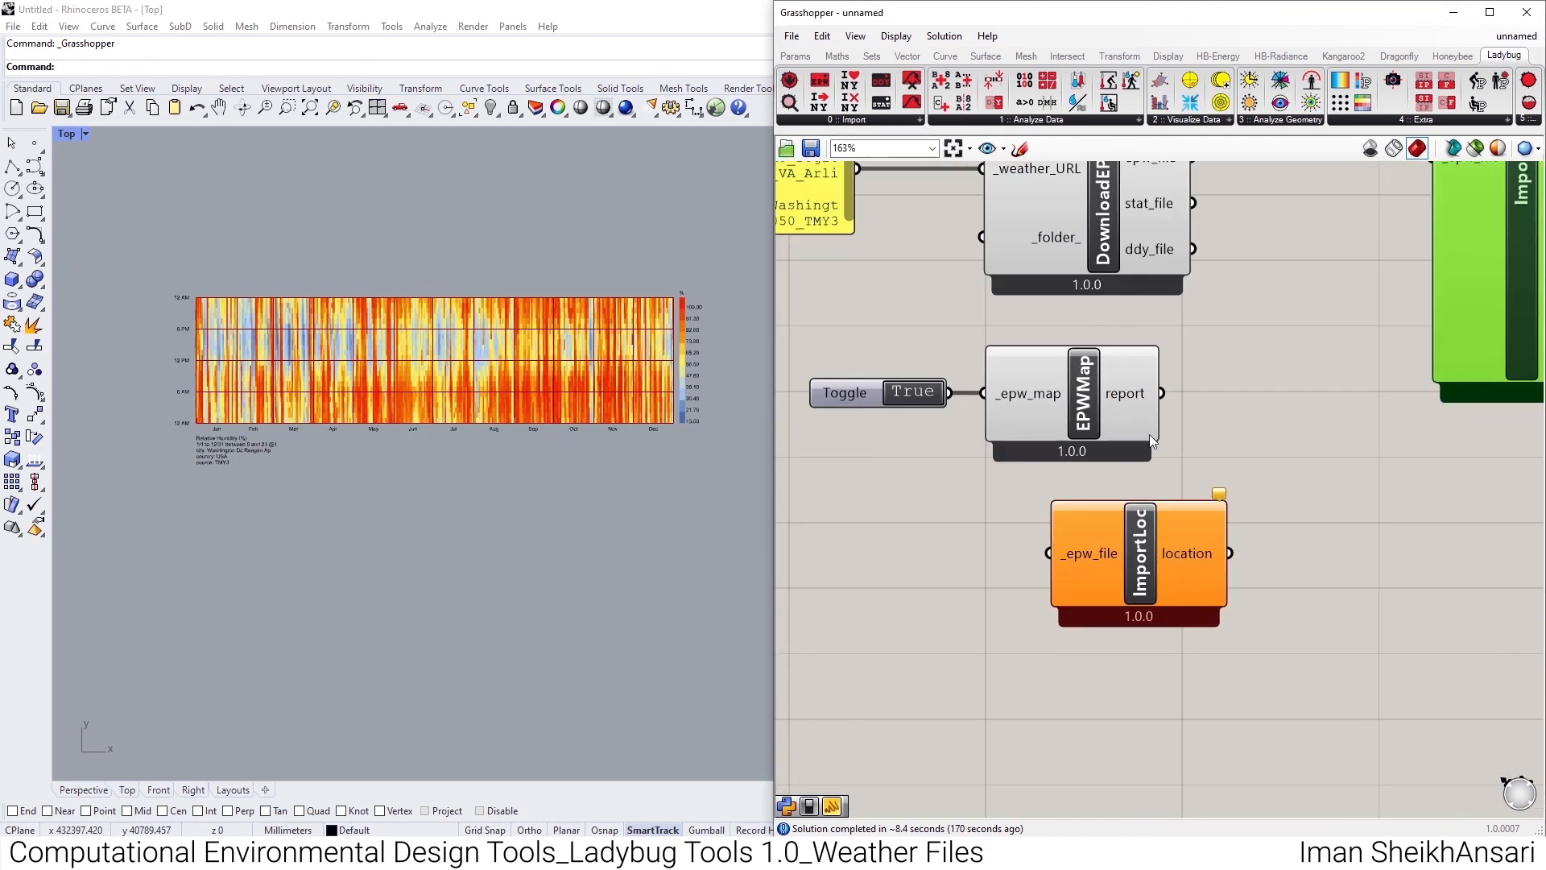
pyautogui.moveTo(1169, 211); pyautogui.dragTo(1072, 509)
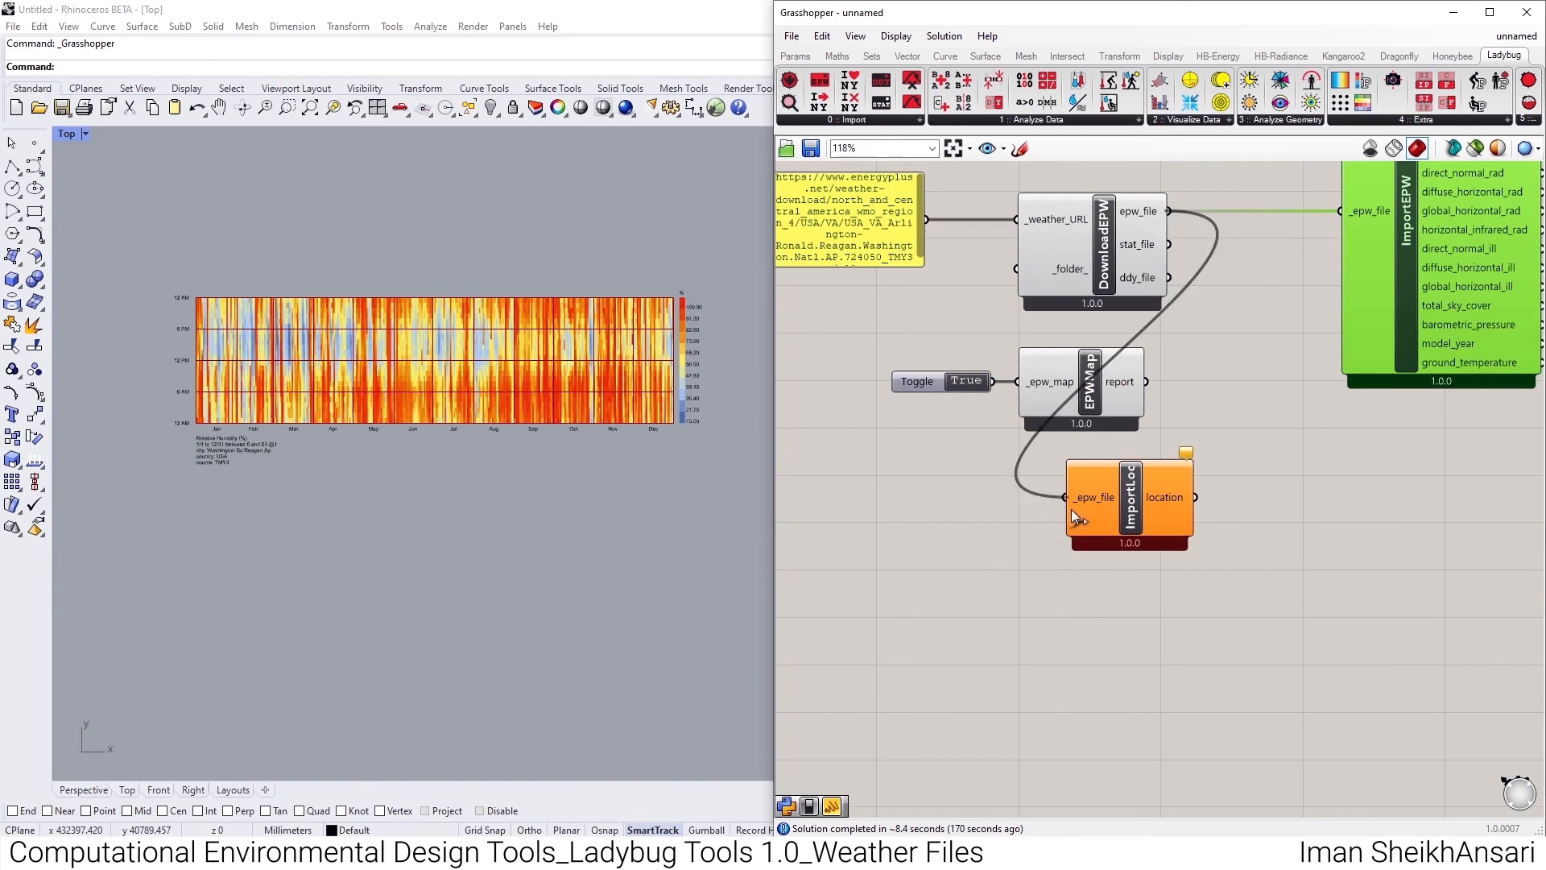
pyautogui.scroll(-3, 1070, 514)
pyautogui.scroll(4, 1118, 447)
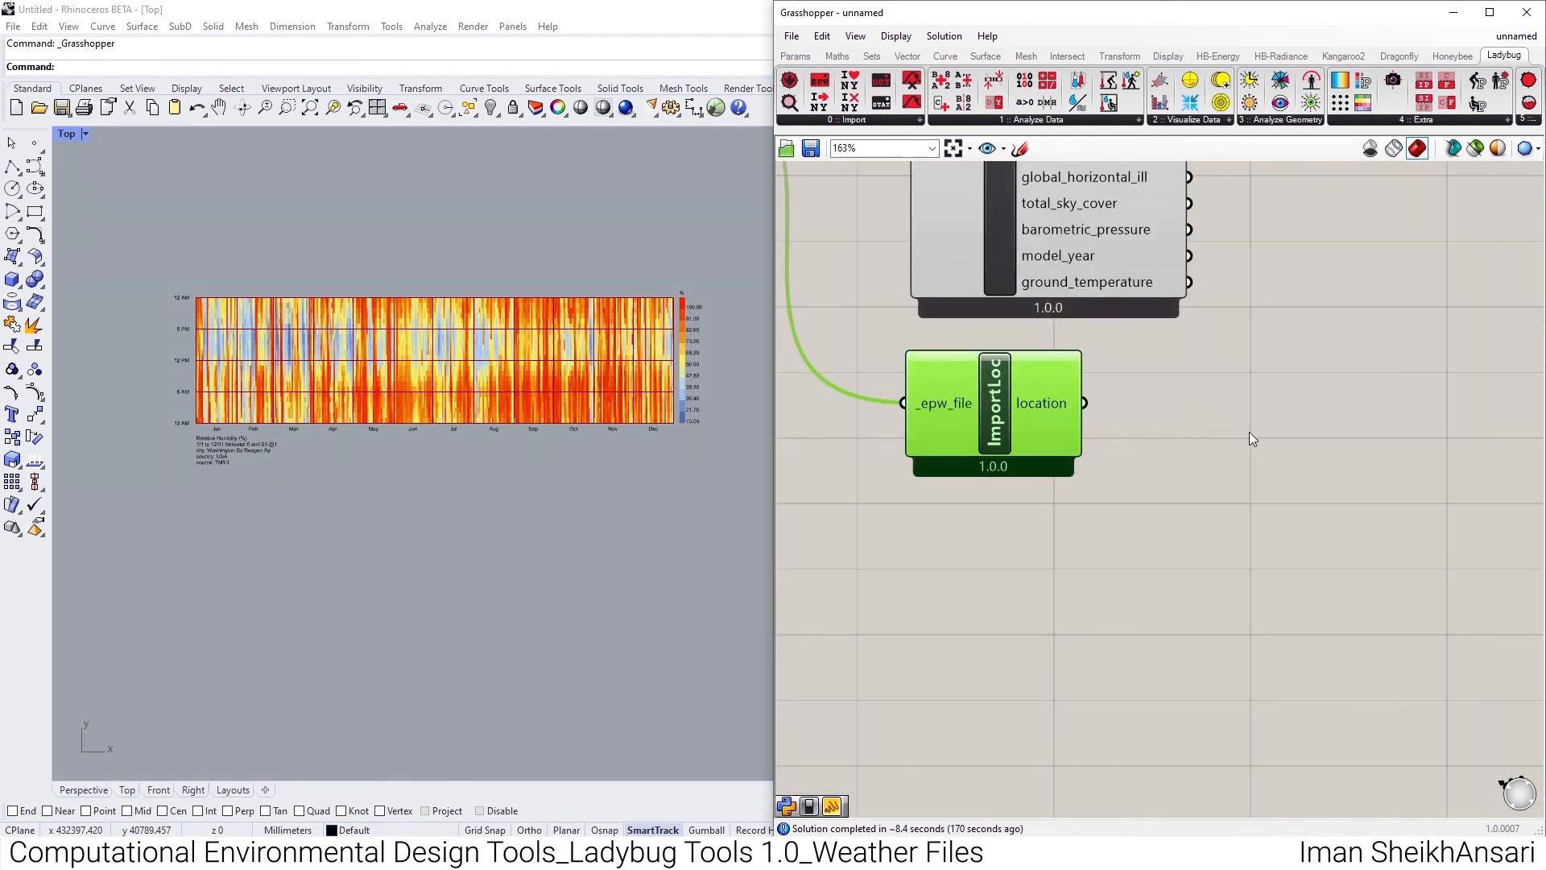
# - Add a panel beside Import Location and connect the location output to it
pyautogui.click(791, 36)
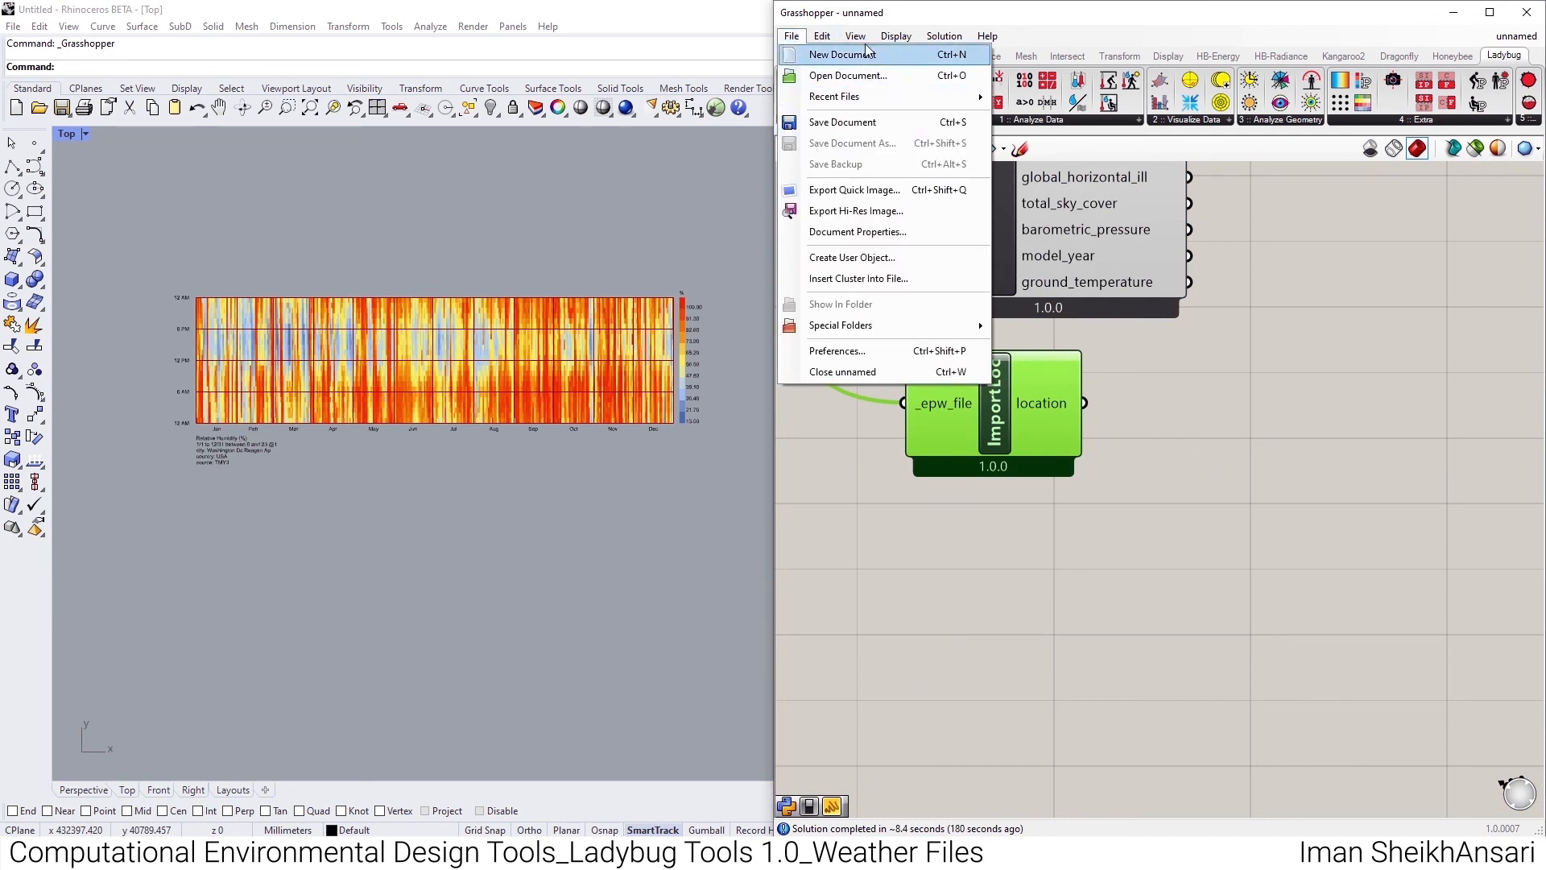
pyautogui.click(808, 68)
pyautogui.click(795, 56)
pyautogui.click(1023, 119)
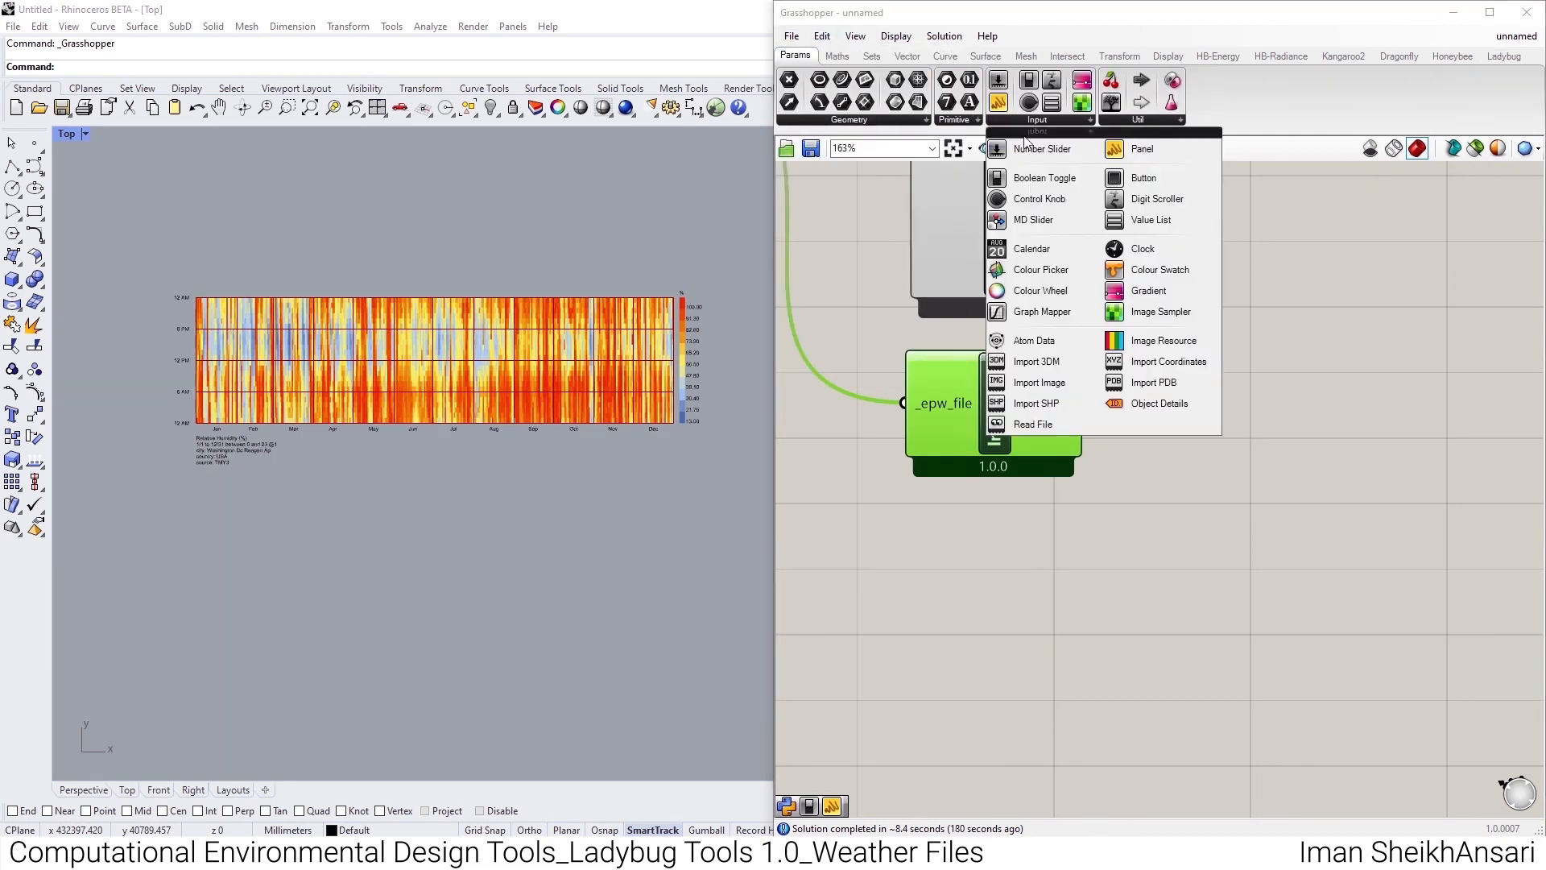
pyautogui.click(1127, 149)
pyautogui.click(1200, 407)
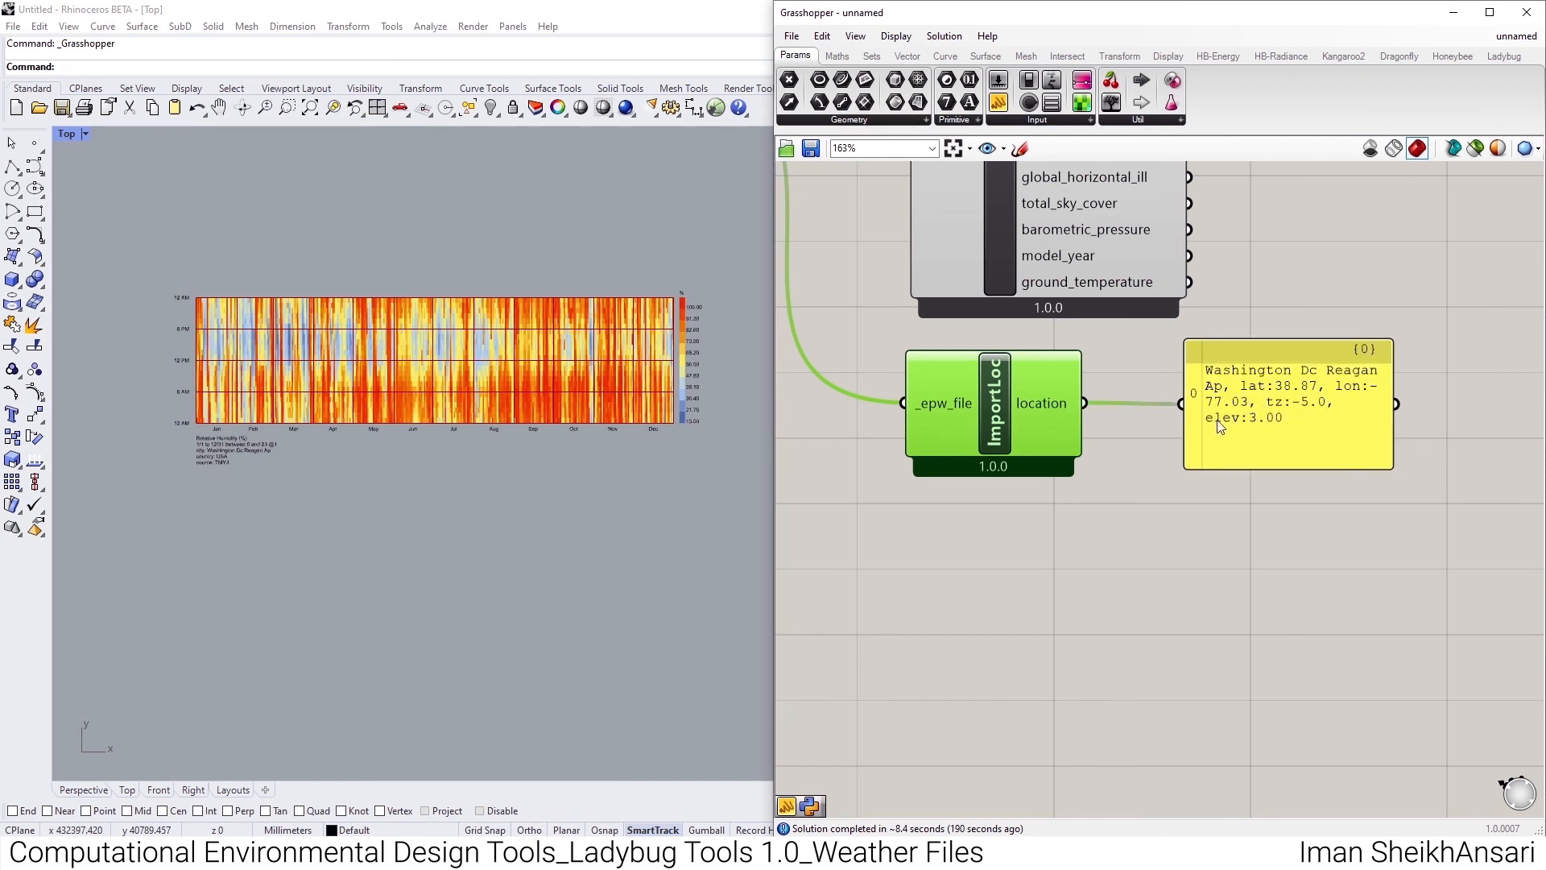
pyautogui.scroll(-2, 1224, 458)
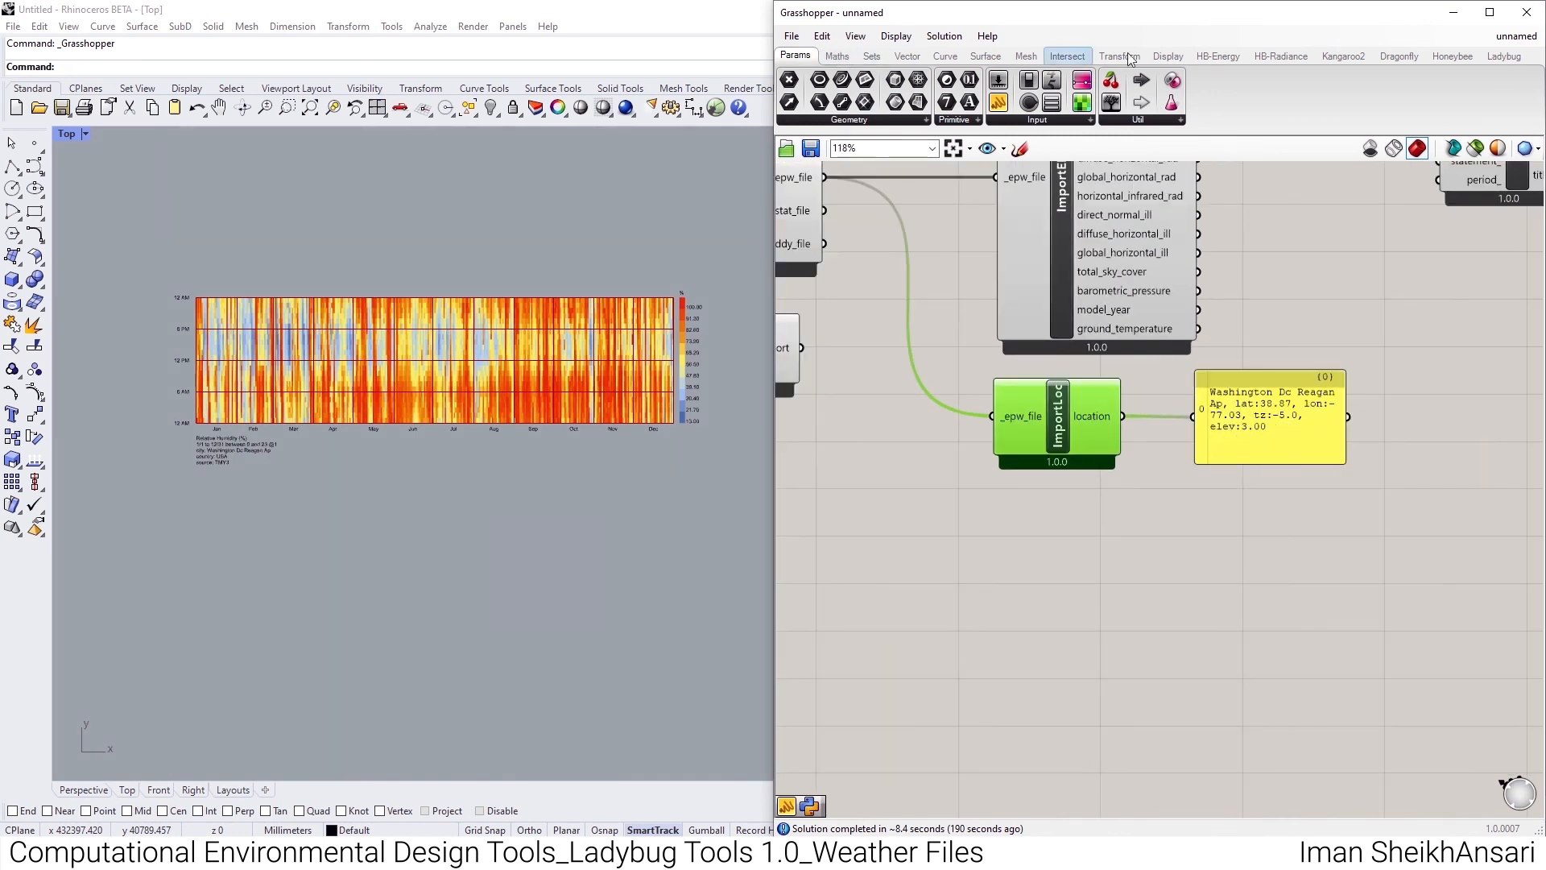
# - Place an LB Construct Location component below Import Location and examine its _name_ input
pyautogui.click(1504, 55)
pyautogui.click(838, 119)
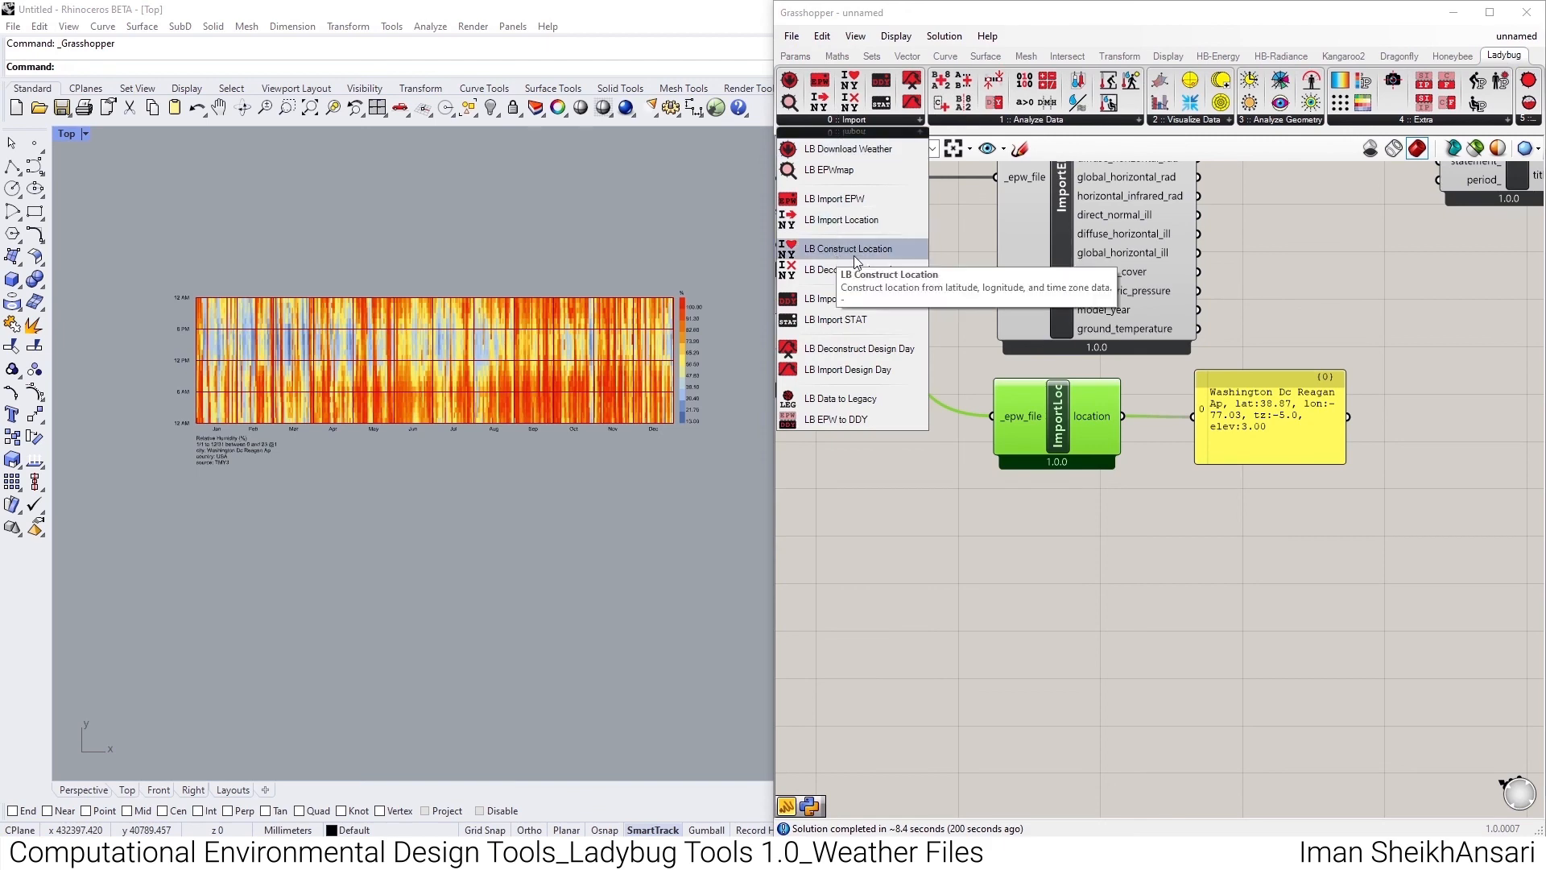
pyautogui.moveTo(853, 255); pyautogui.dragTo(959, 360)
pyautogui.moveTo(1047, 539); pyautogui.dragTo(1047, 539)
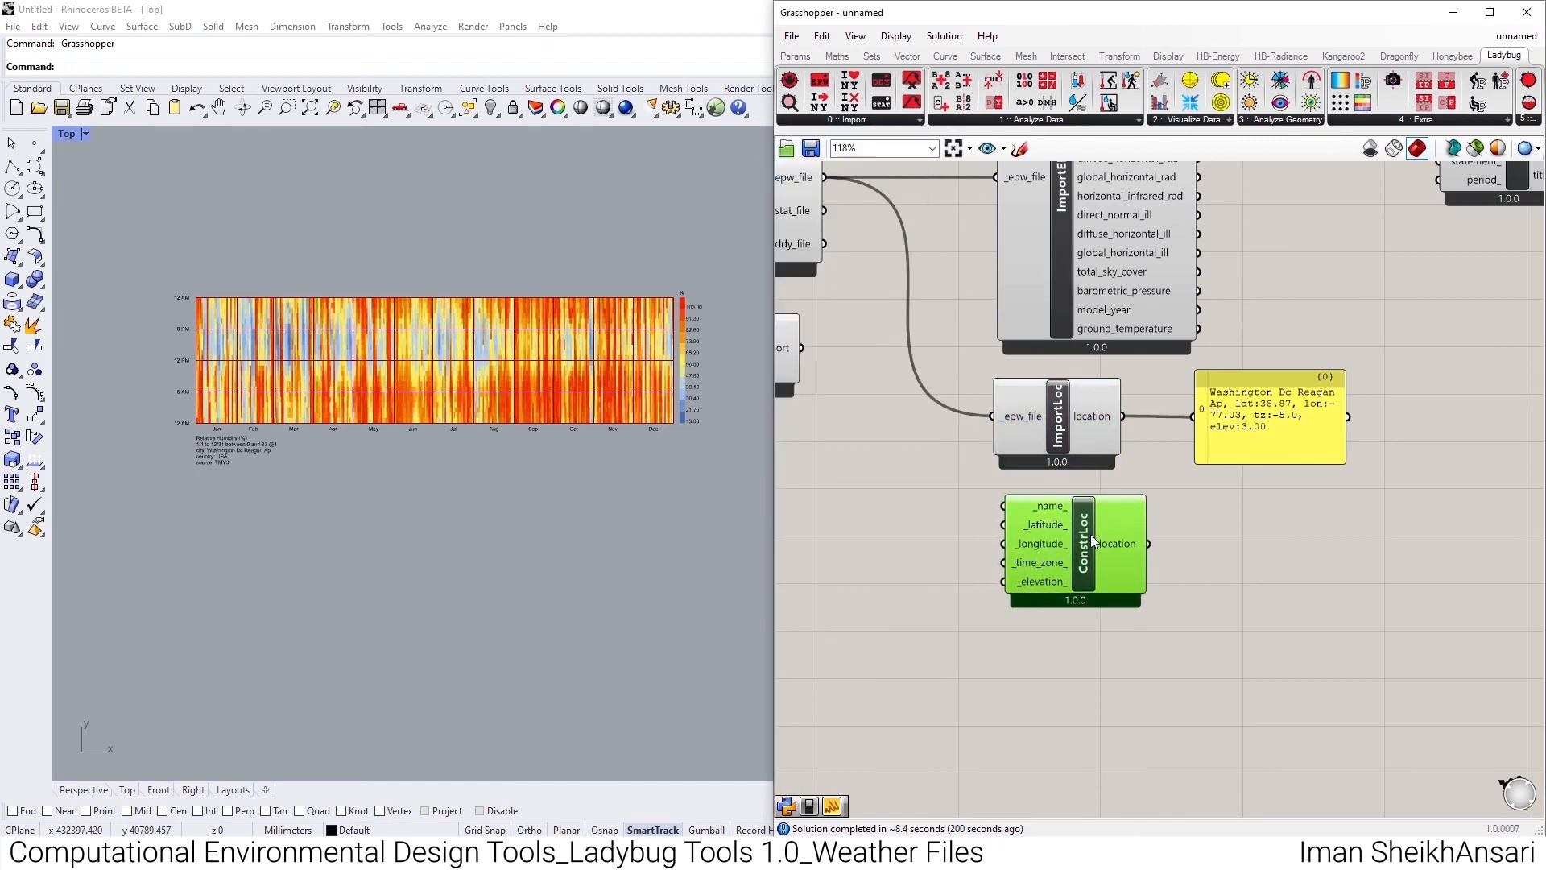
pyautogui.scroll(4, 1047, 542)
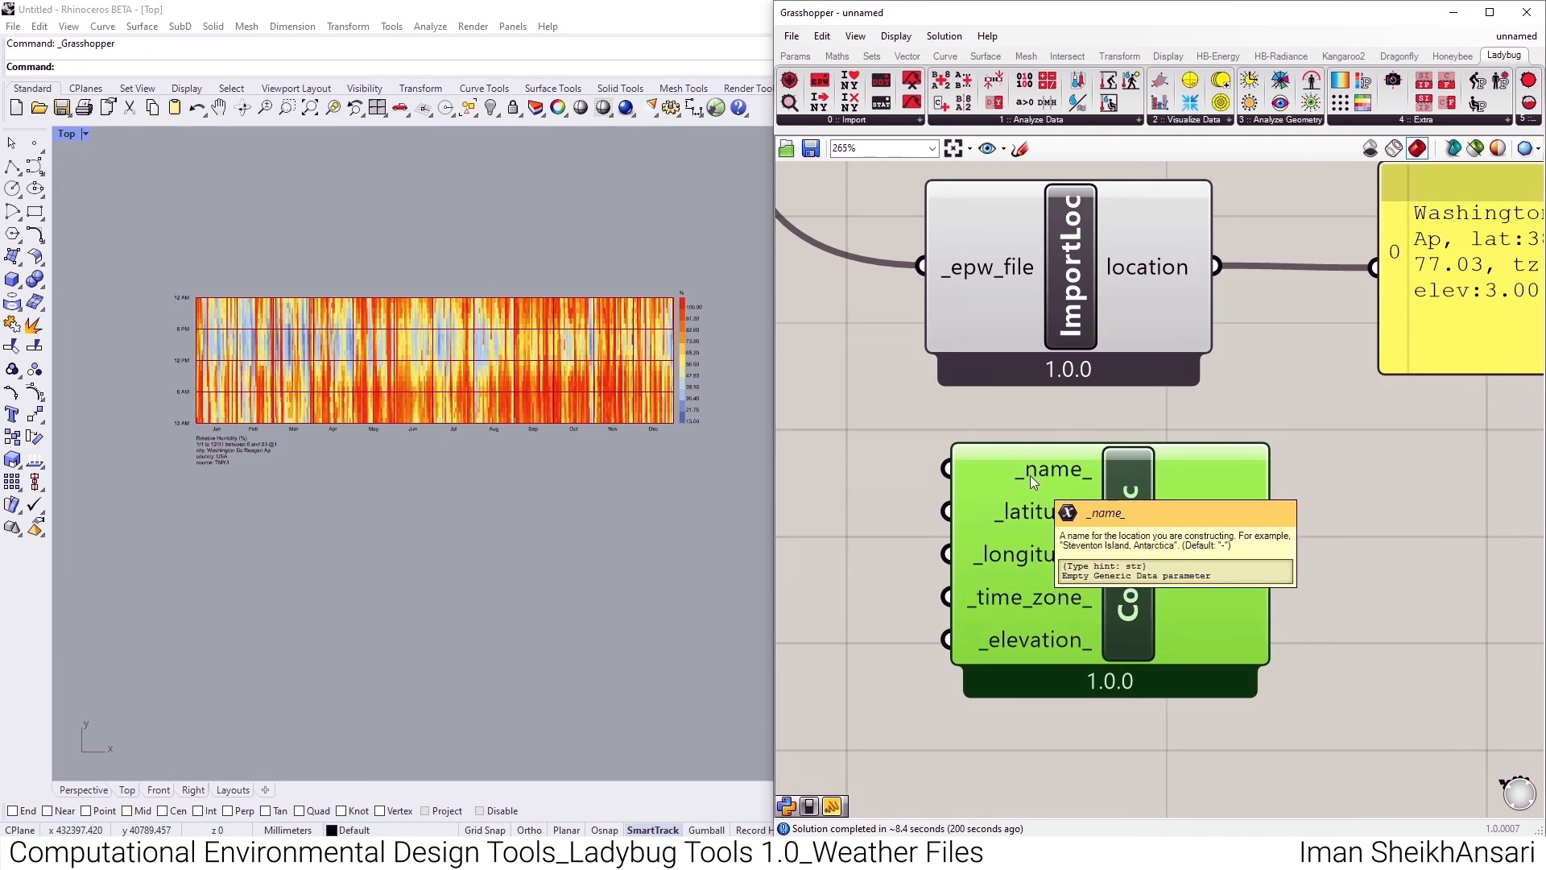
# - Connect Construct Location's location output to the existing panel and move the panel beside that component
pyautogui.moveTo(1262, 550); pyautogui.dragTo(1086, 549, button='right')
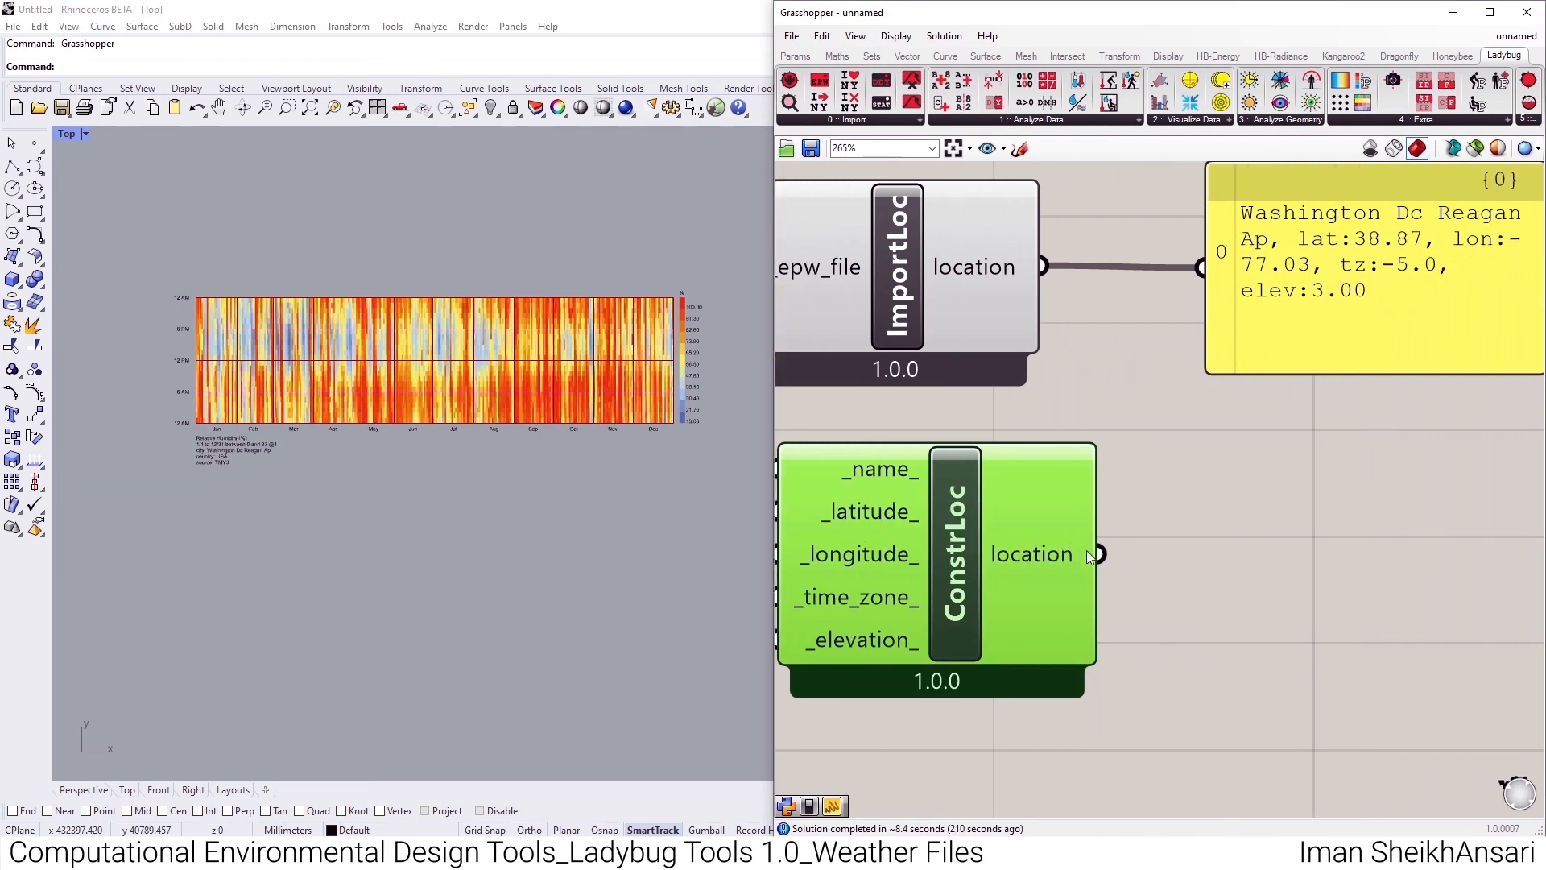
pyautogui.moveTo(1097, 552); pyautogui.dragTo(1221, 266)
pyautogui.scroll(-3, 1222, 295)
pyautogui.click(1260, 325)
pyautogui.moveTo(1260, 326); pyautogui.dragTo(1259, 499)
pyautogui.scroll(3, 1144, 474)
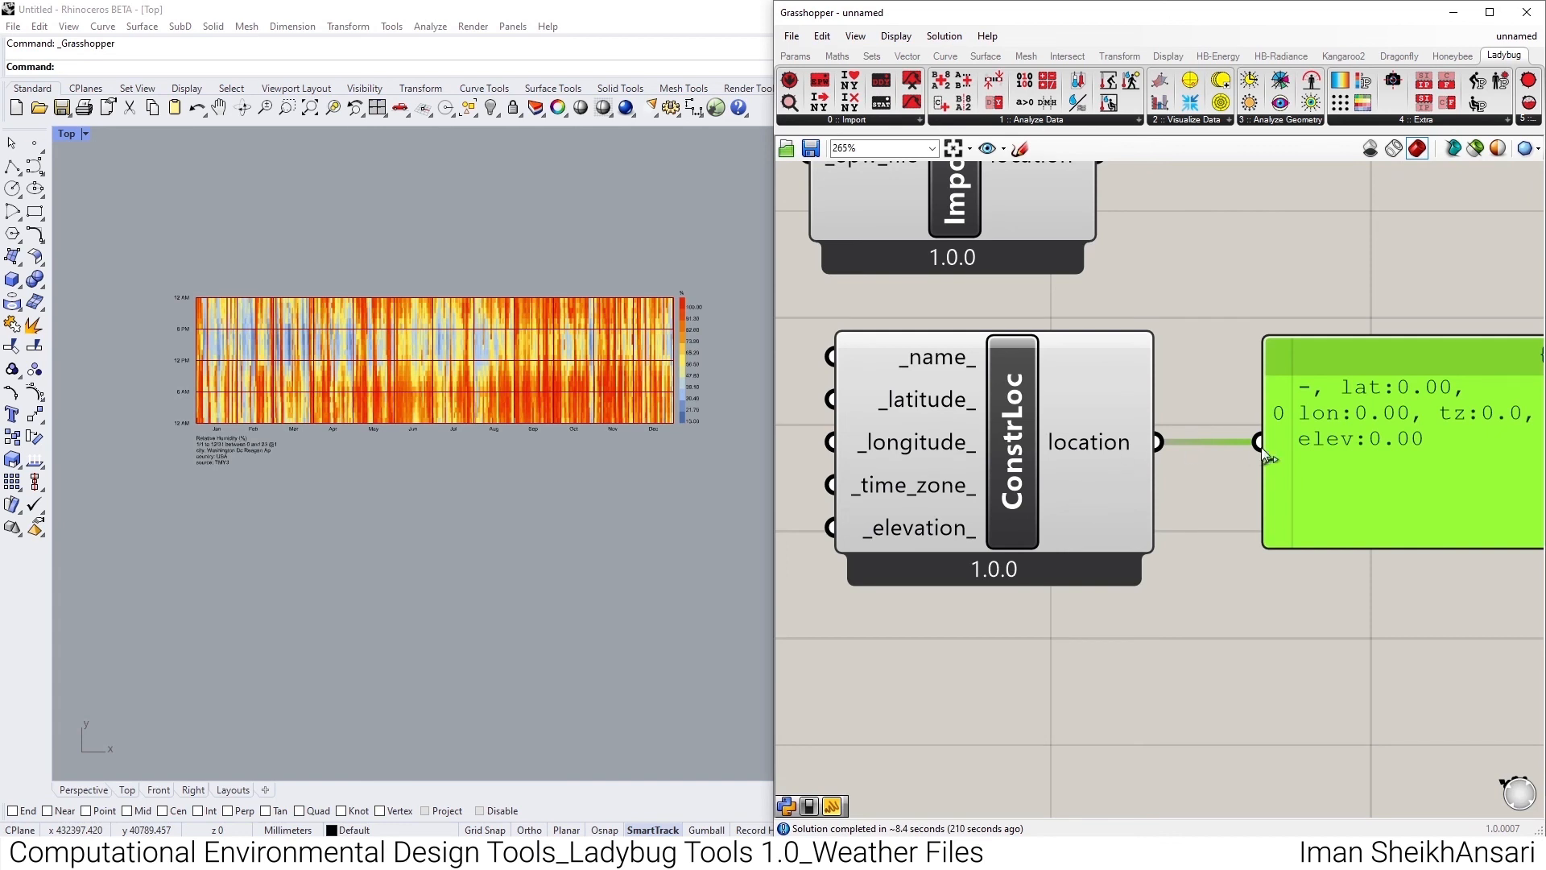
pyautogui.moveTo(1378, 405); pyautogui.dragTo(1389, 443, button='right')
# - Add a panel on the input side of Construct Location containing the text Tehran
pyautogui.moveTo(981, 348)
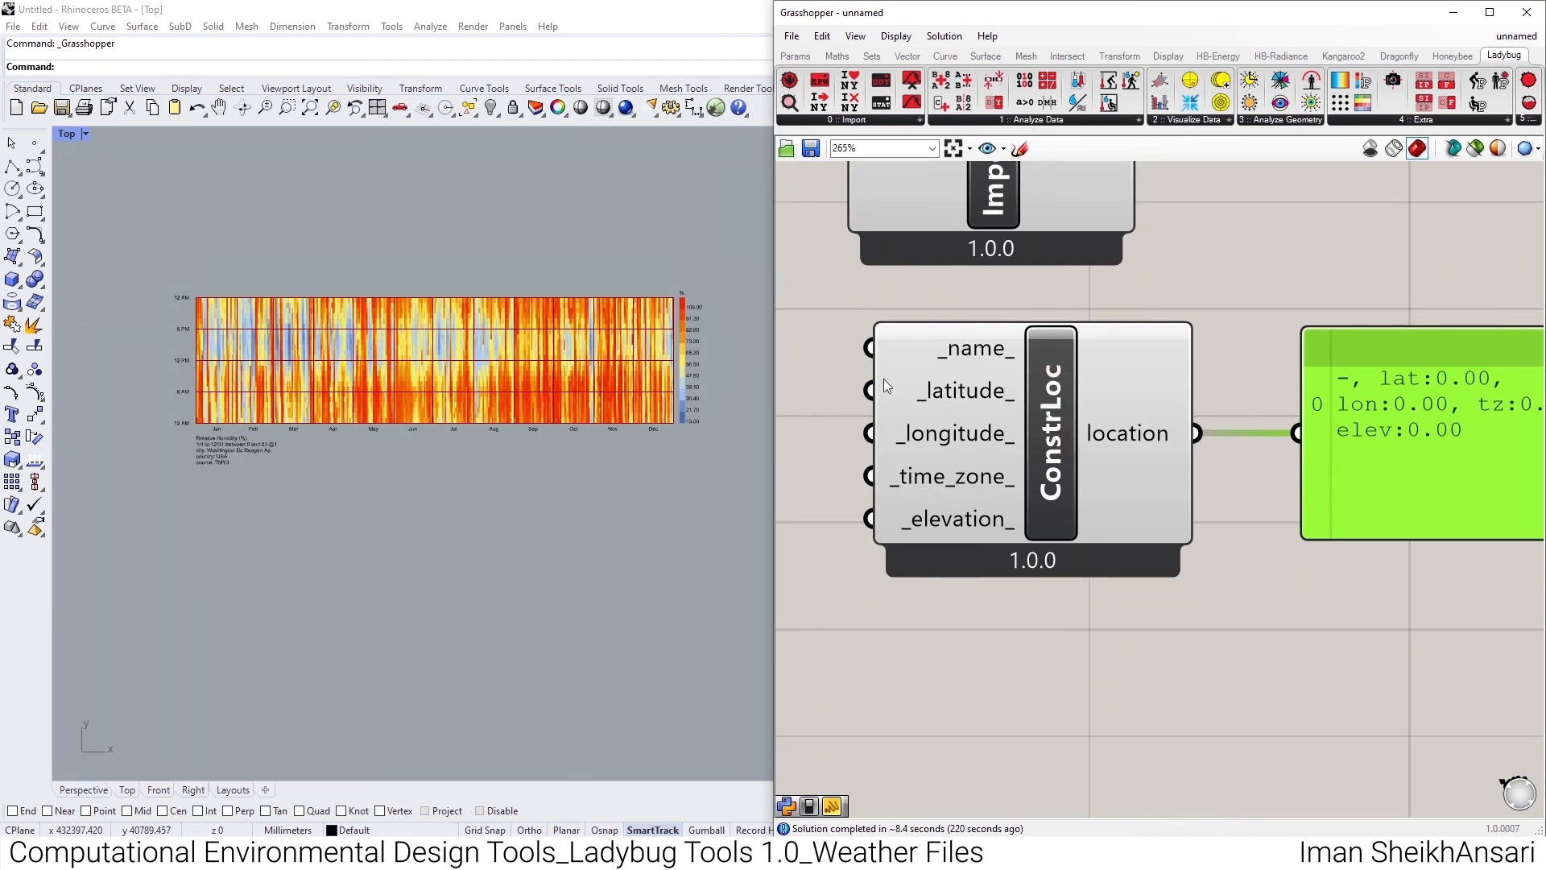
pyautogui.moveTo(780, 359); pyautogui.dragTo(941, 351, button='right')
pyautogui.doubleClick(891, 340)
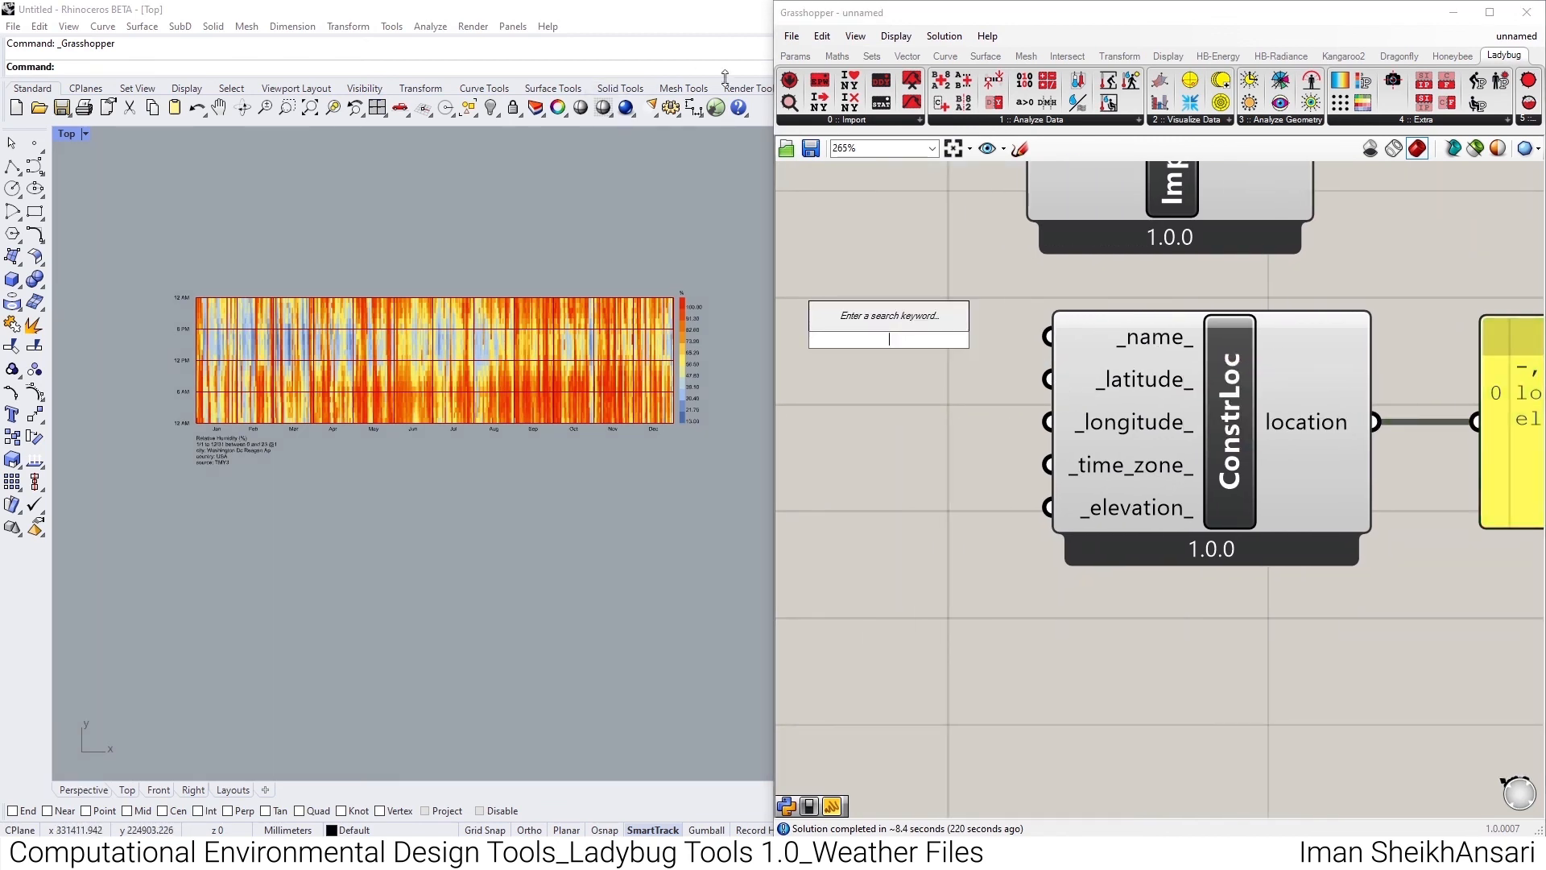
pyautogui.write('panel')
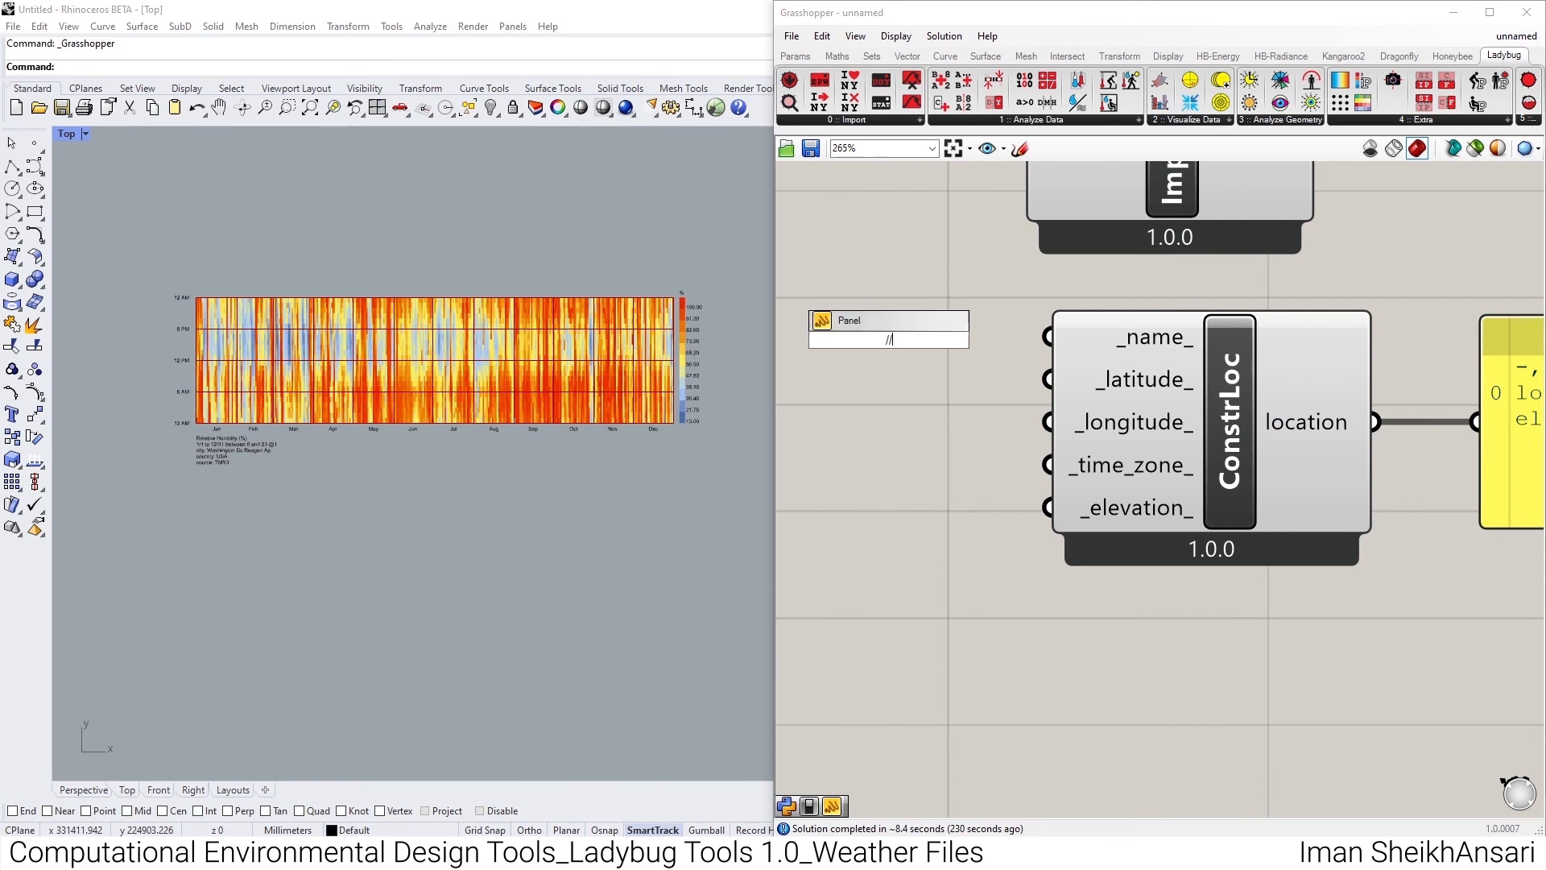
pyautogui.press('Return')
pyautogui.scroll(-5, 1092, 392)
pyautogui.click(954, 385)
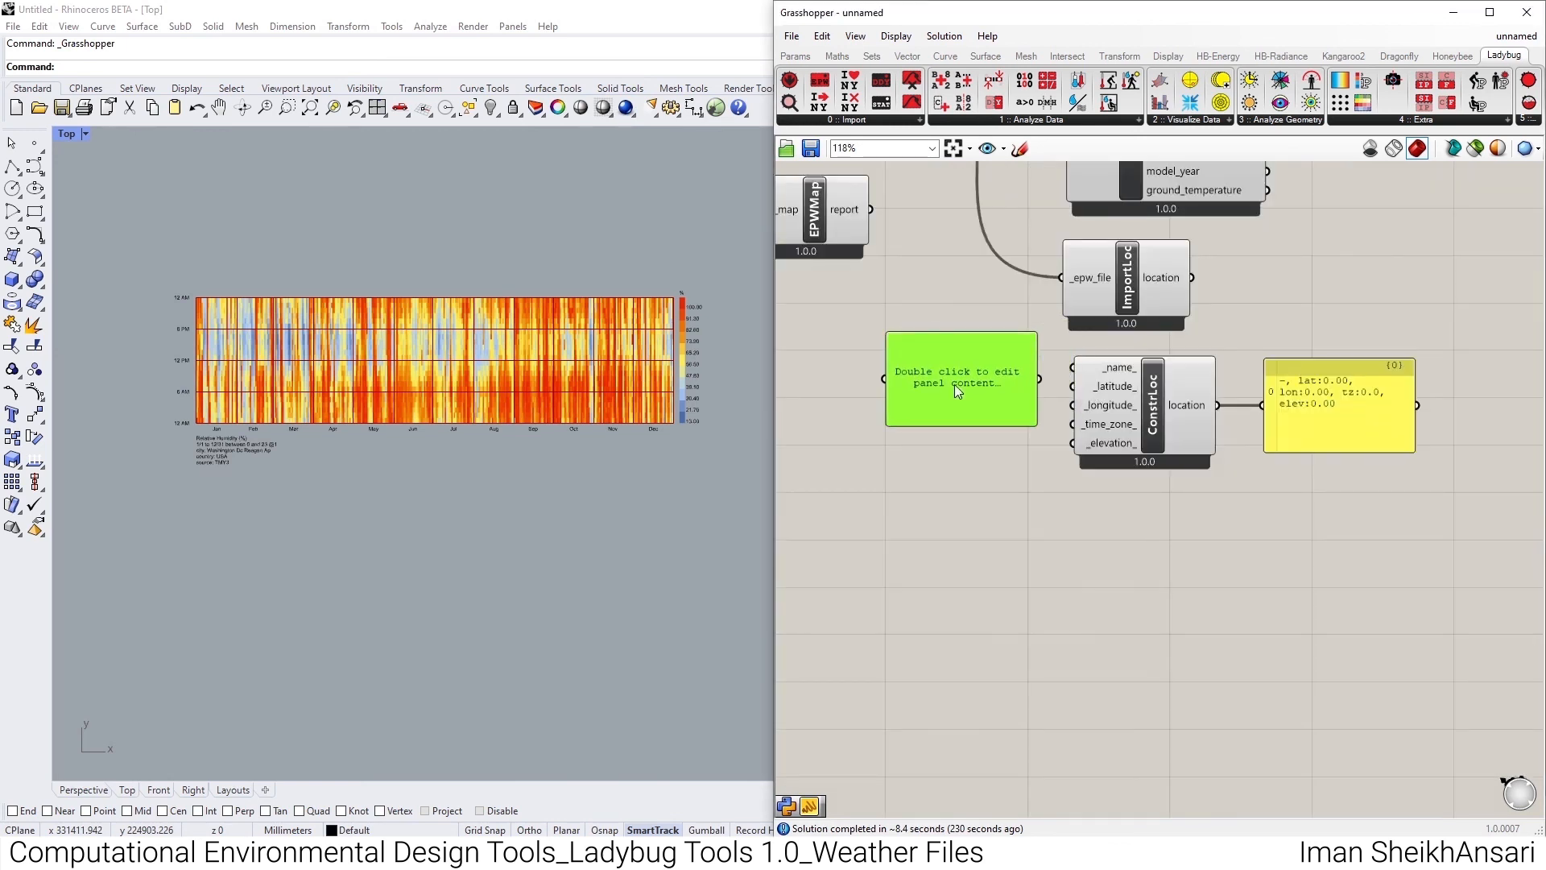
pyautogui.doubleClick(955, 384)
pyautogui.write('Tehran')
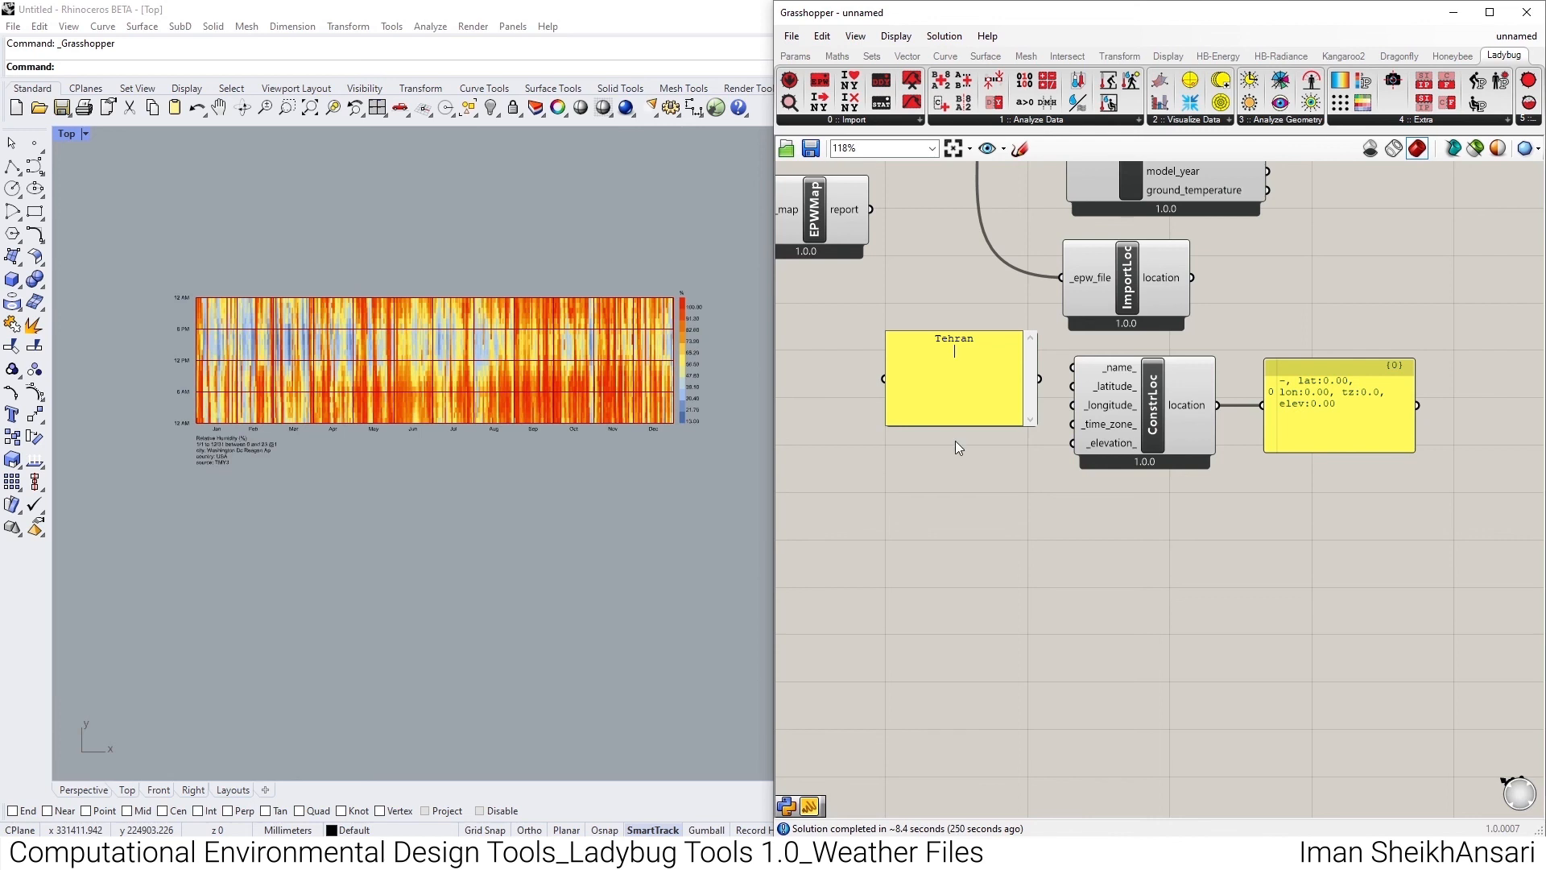
pyautogui.press('BackSpace')
pyautogui.click(955, 441)
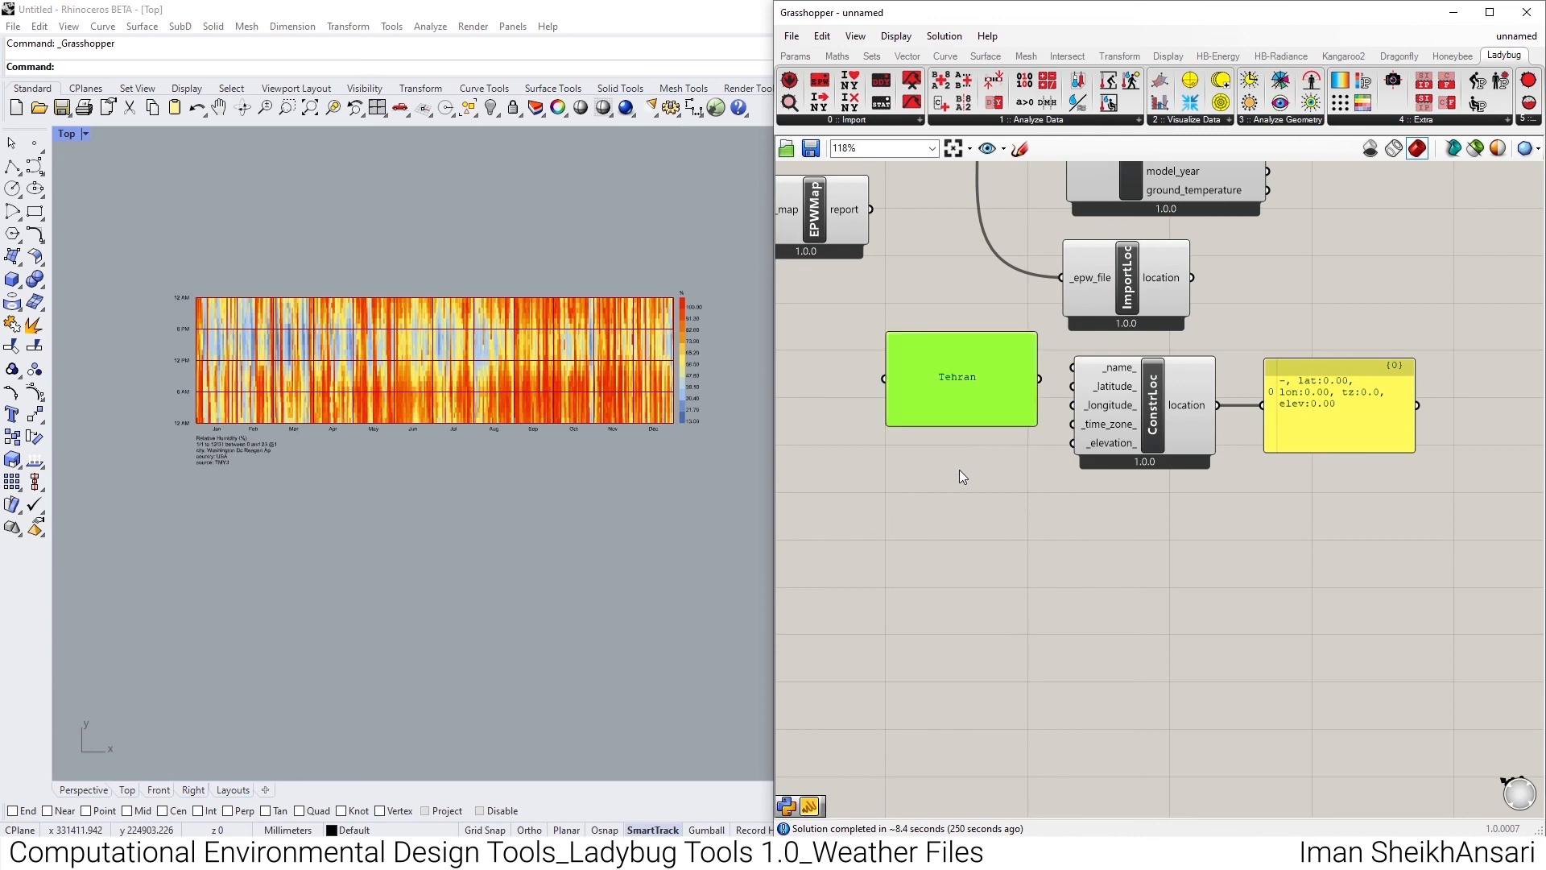
# - Connect the Tehran panel to Construct Location's _name_ input and reduce the panel's height
pyautogui.moveTo(1039, 378); pyautogui.dragTo(1073, 368)
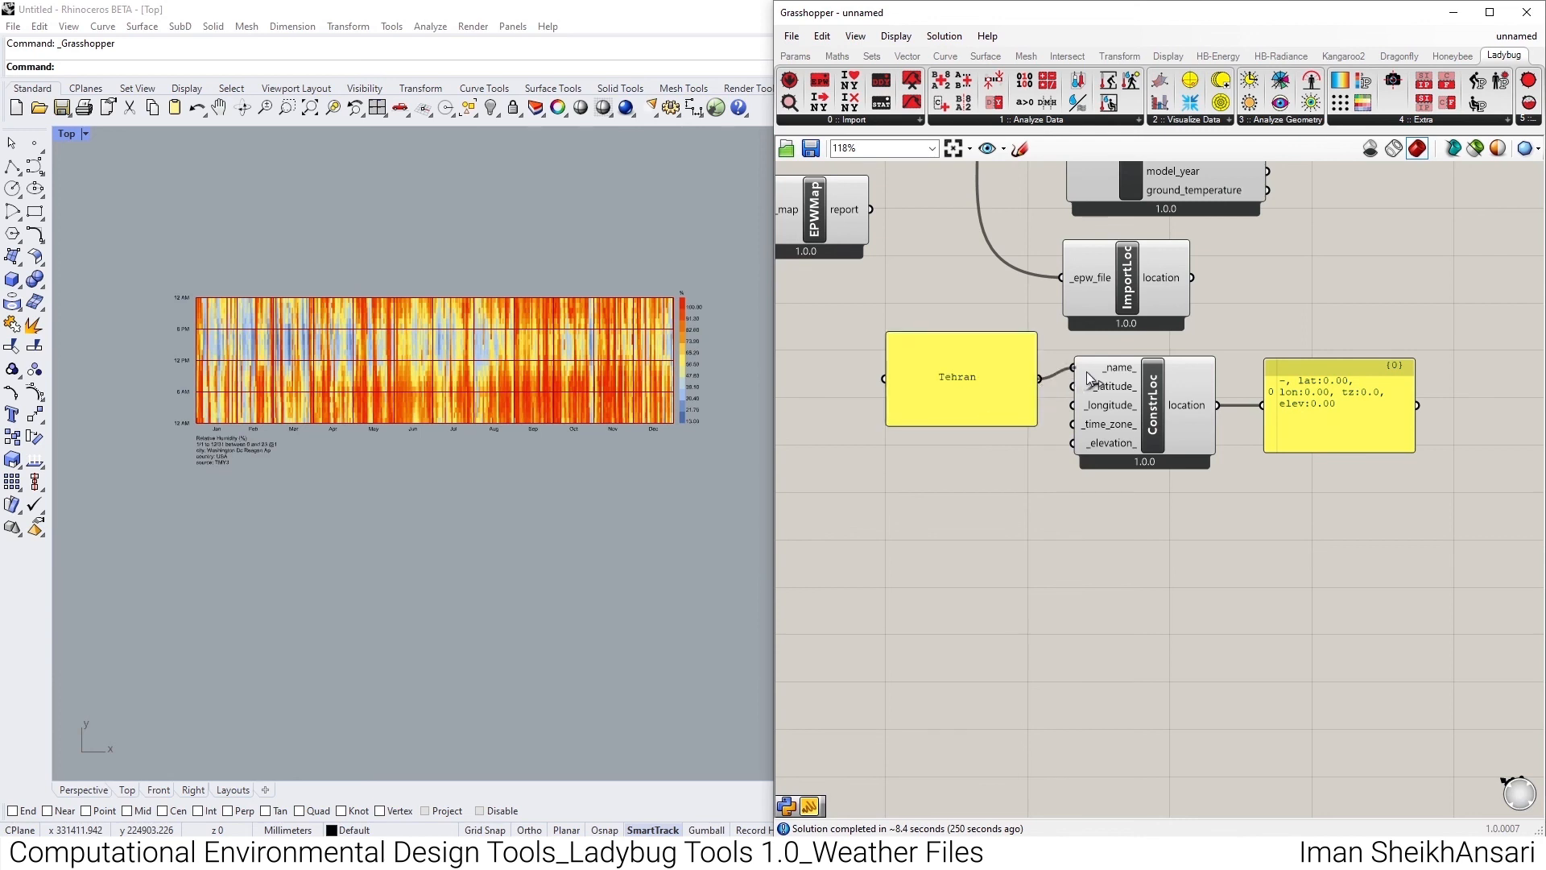
pyautogui.moveTo(995, 425); pyautogui.dragTo(995, 365)
pyautogui.scroll(2, 1254, 370)
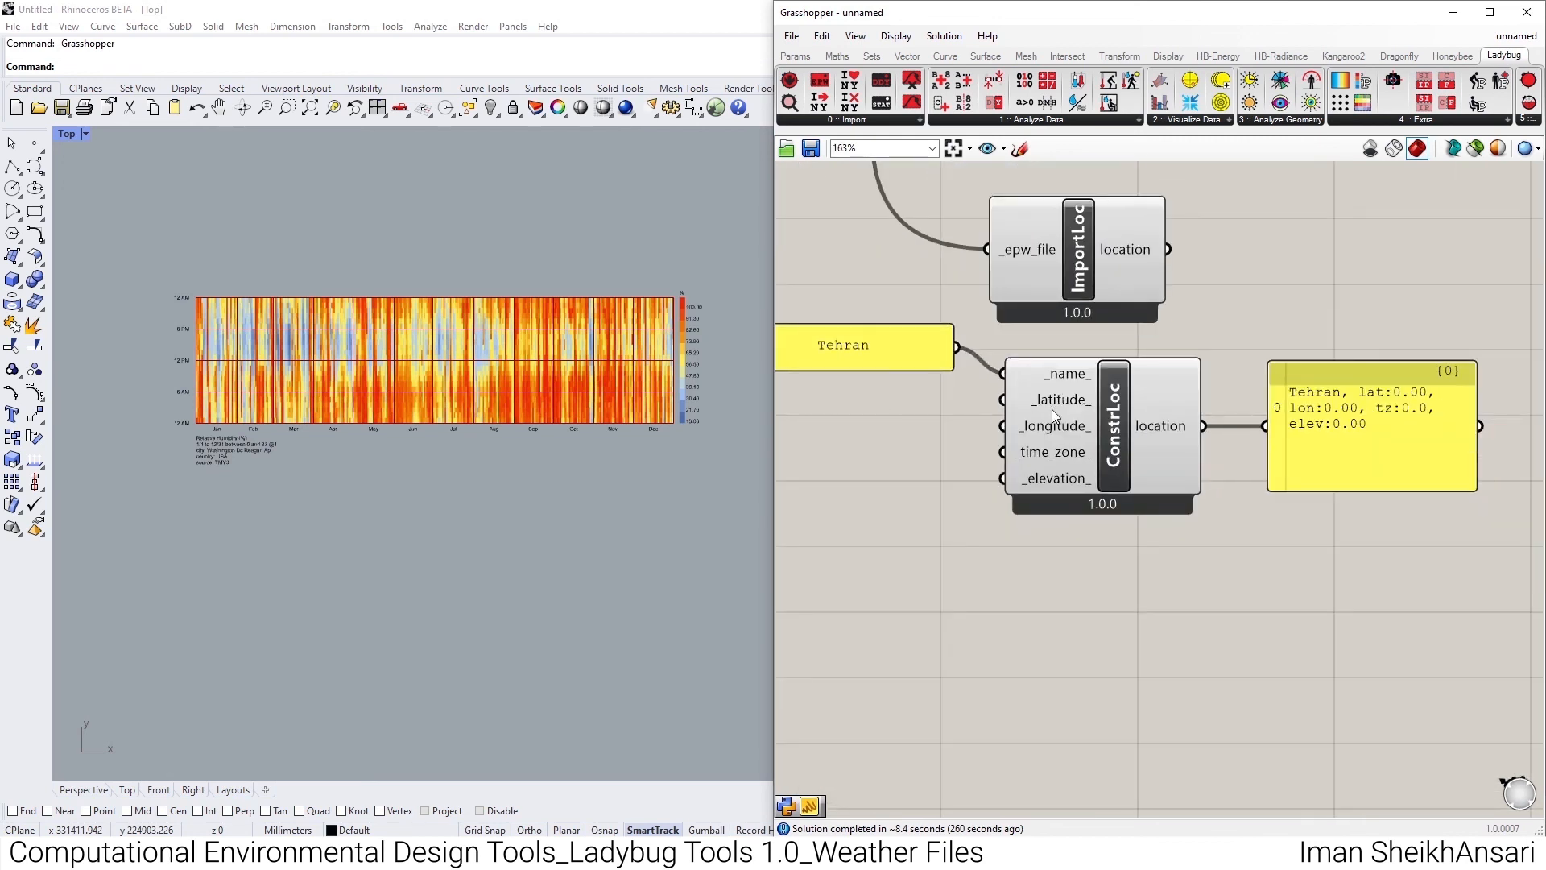
# - Place an LB Import DDY component below Construct Location and connect DownloadEPW's ddy_file output to its _ddy_file input
pyautogui.click(870, 122)
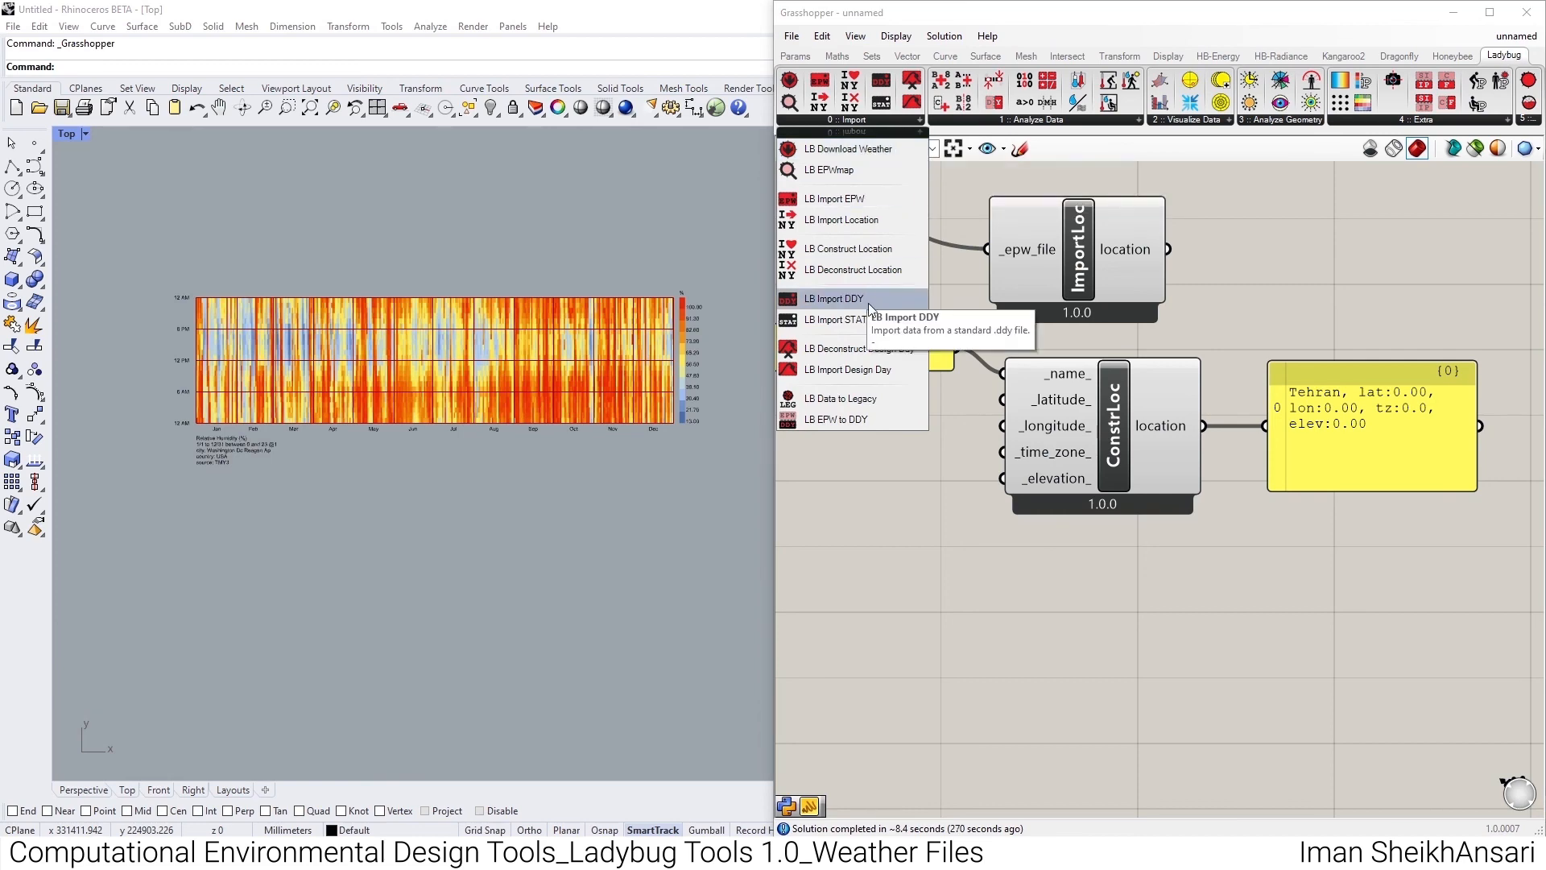
pyautogui.moveTo(868, 298); pyautogui.dragTo(1107, 603)
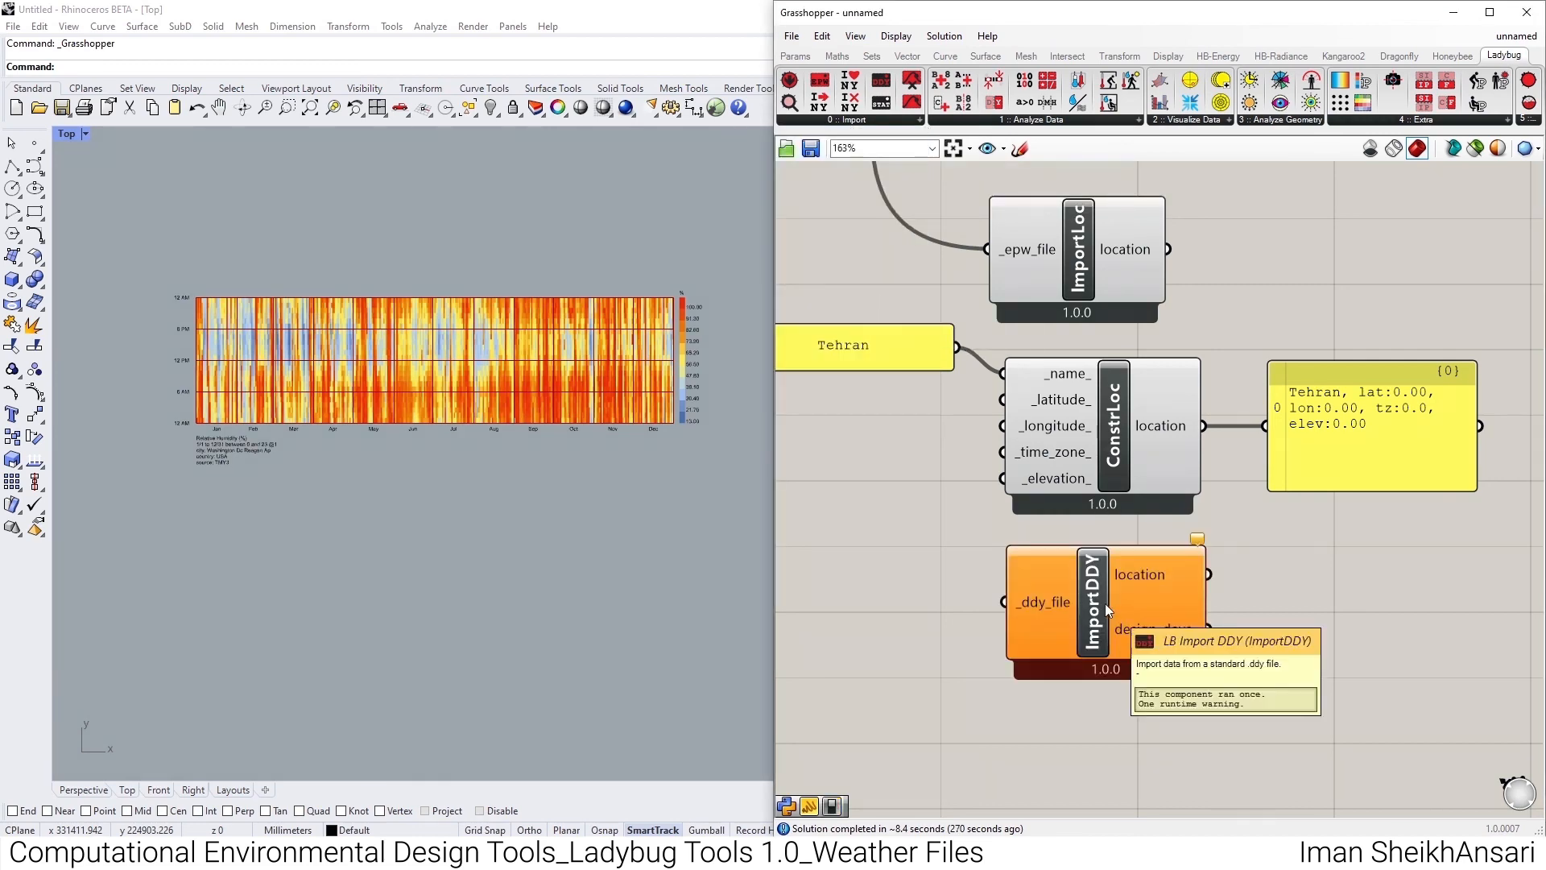
pyautogui.scroll(-6, 1061, 630)
pyautogui.scroll(2, 1147, 554)
pyautogui.scroll(2, 855, 338)
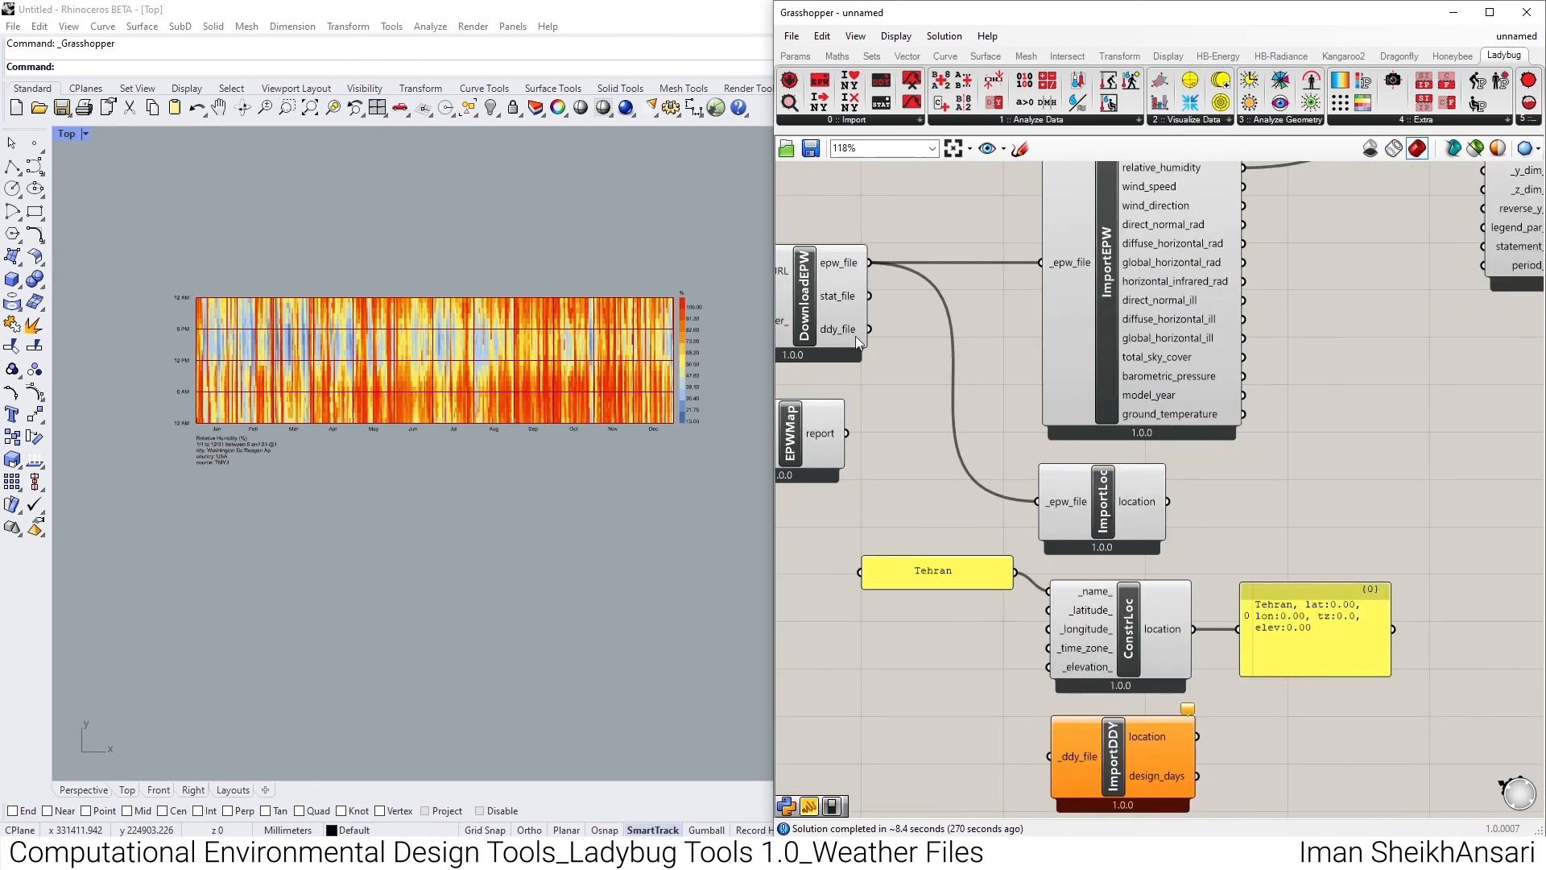
pyautogui.moveTo(861, 335); pyautogui.dragTo(1045, 749)
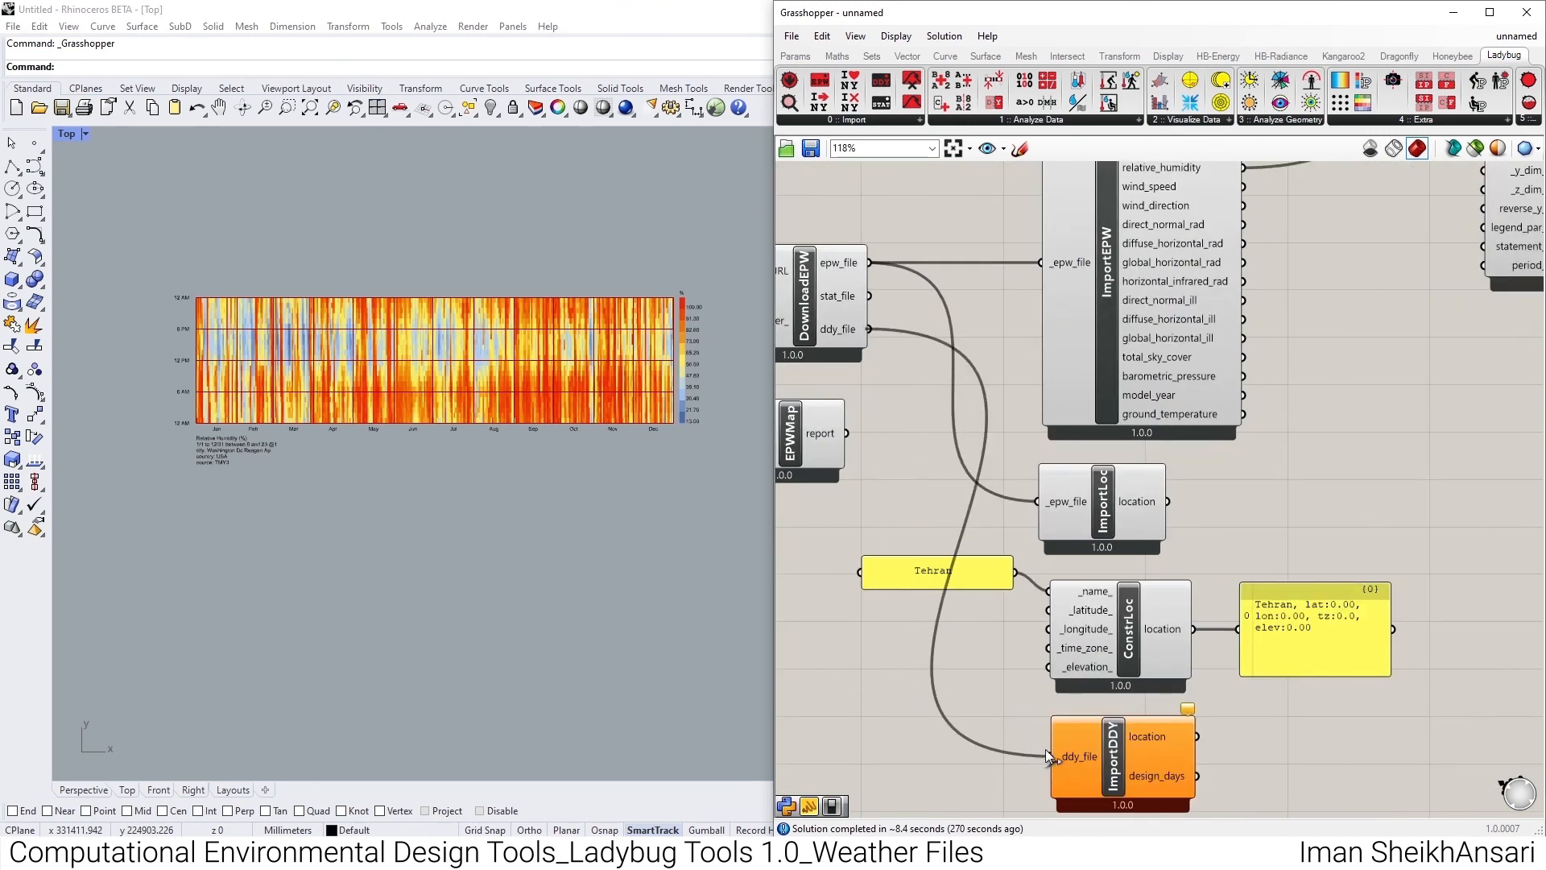
# - Move the existing location panel beside Import DDY and connect Import DDY's design_days output to it
pyautogui.moveTo(1092, 765); pyautogui.dragTo(935, 554, button='right')
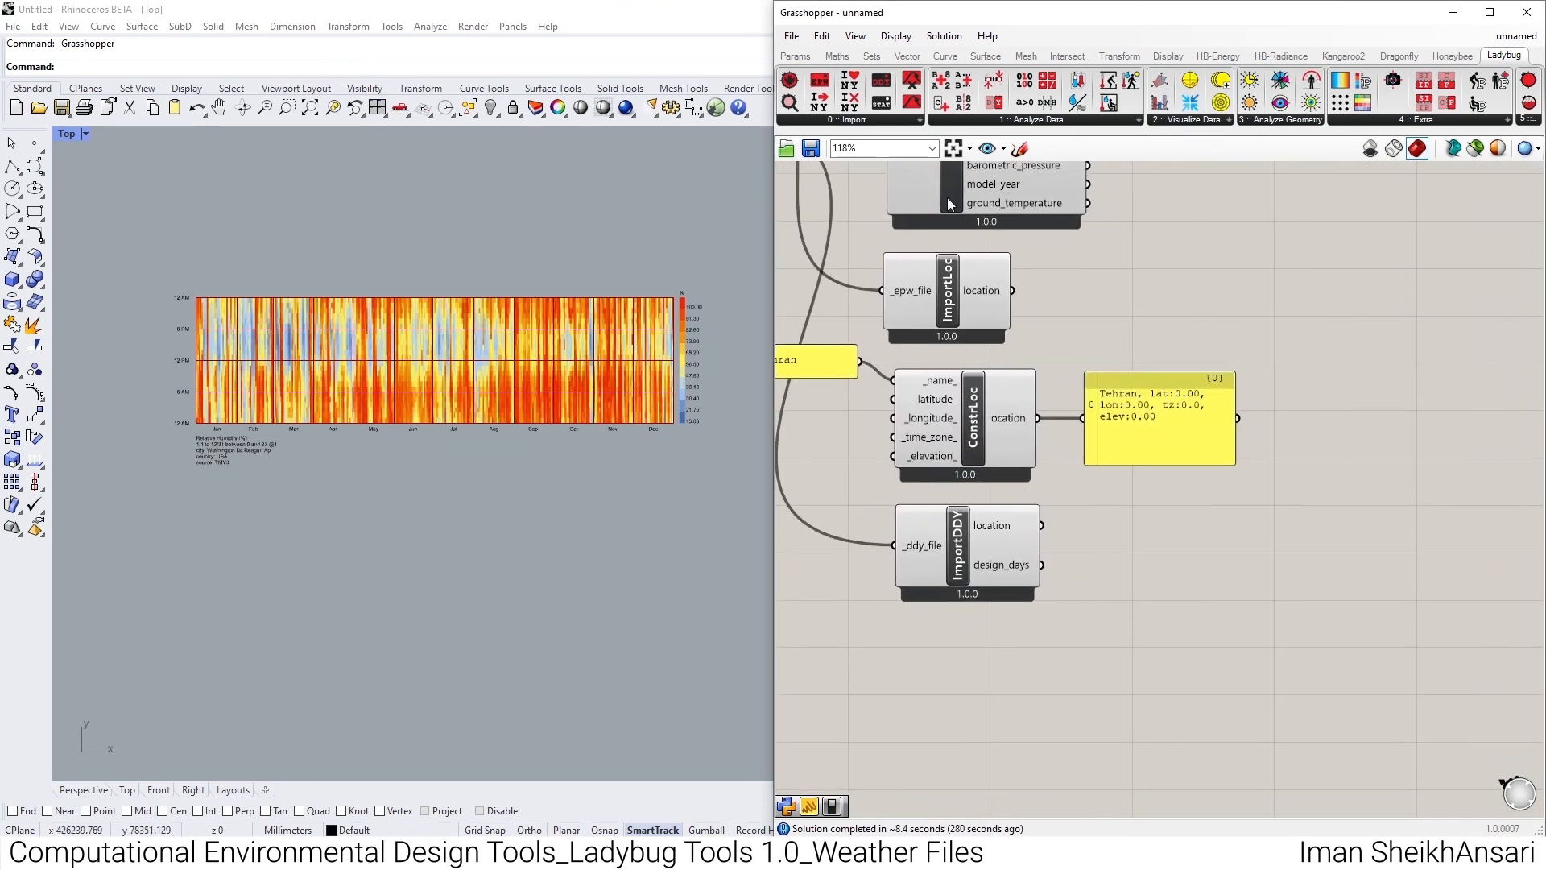
pyautogui.moveTo(1124, 426); pyautogui.dragTo(1123, 534)
pyautogui.moveTo(1046, 563); pyautogui.dragTo(1085, 537)
pyautogui.moveTo(1131, 543); pyautogui.dragTo(1186, 574)
pyautogui.moveTo(1200, 589); pyautogui.dragTo(1038, 401, button='right')
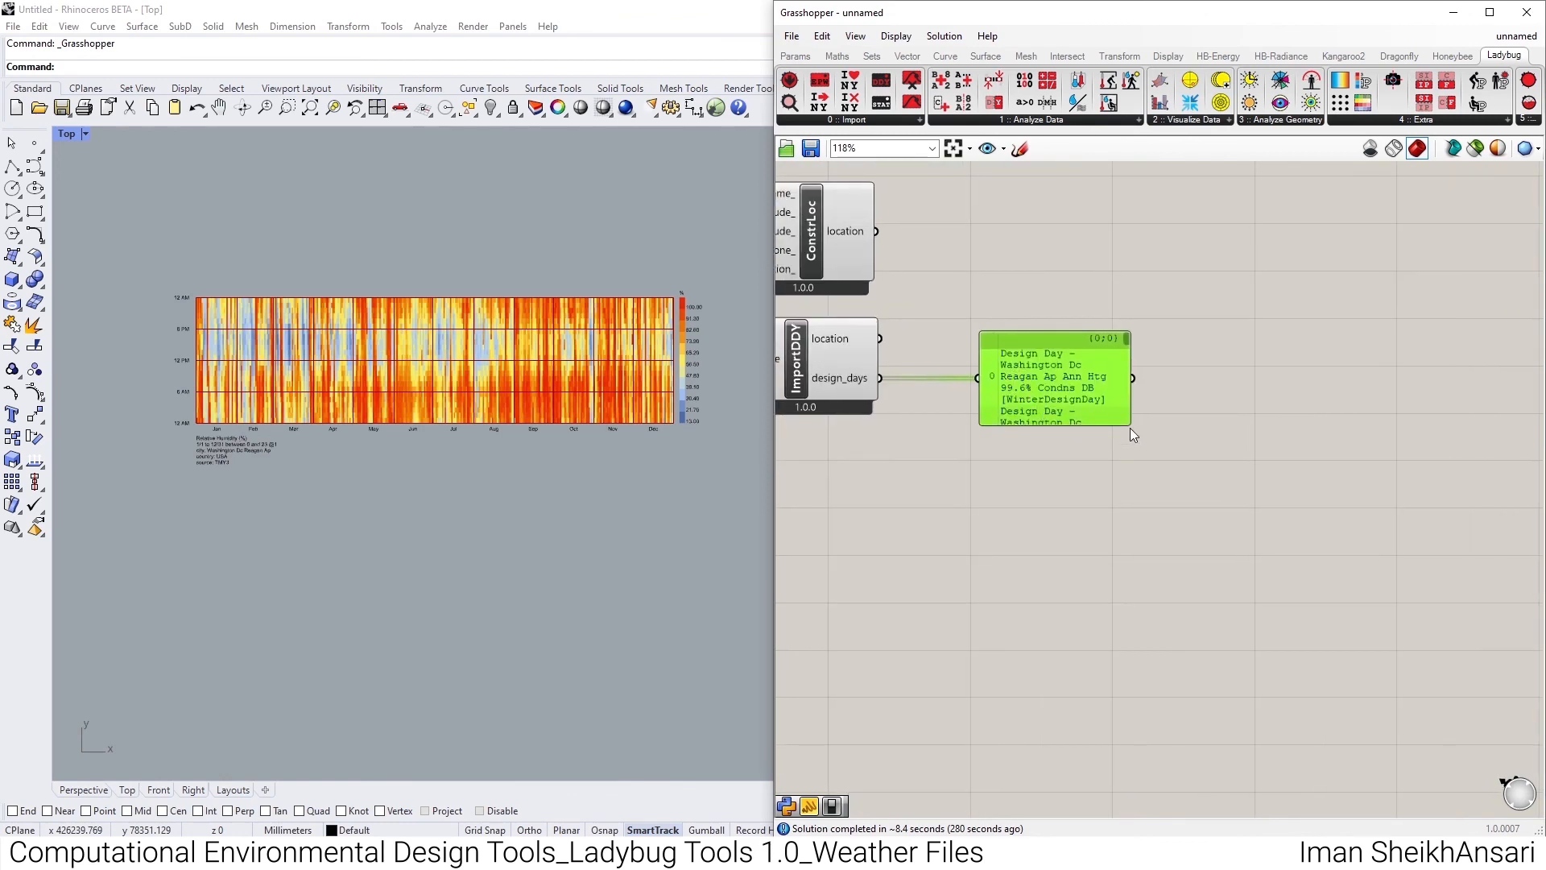
# - Widen and lengthen the design_days panel until every design day entry fits on a single line
pyautogui.moveTo(1132, 426); pyautogui.dragTo(1415, 632)
pyautogui.scroll(-2, 1316, 507)
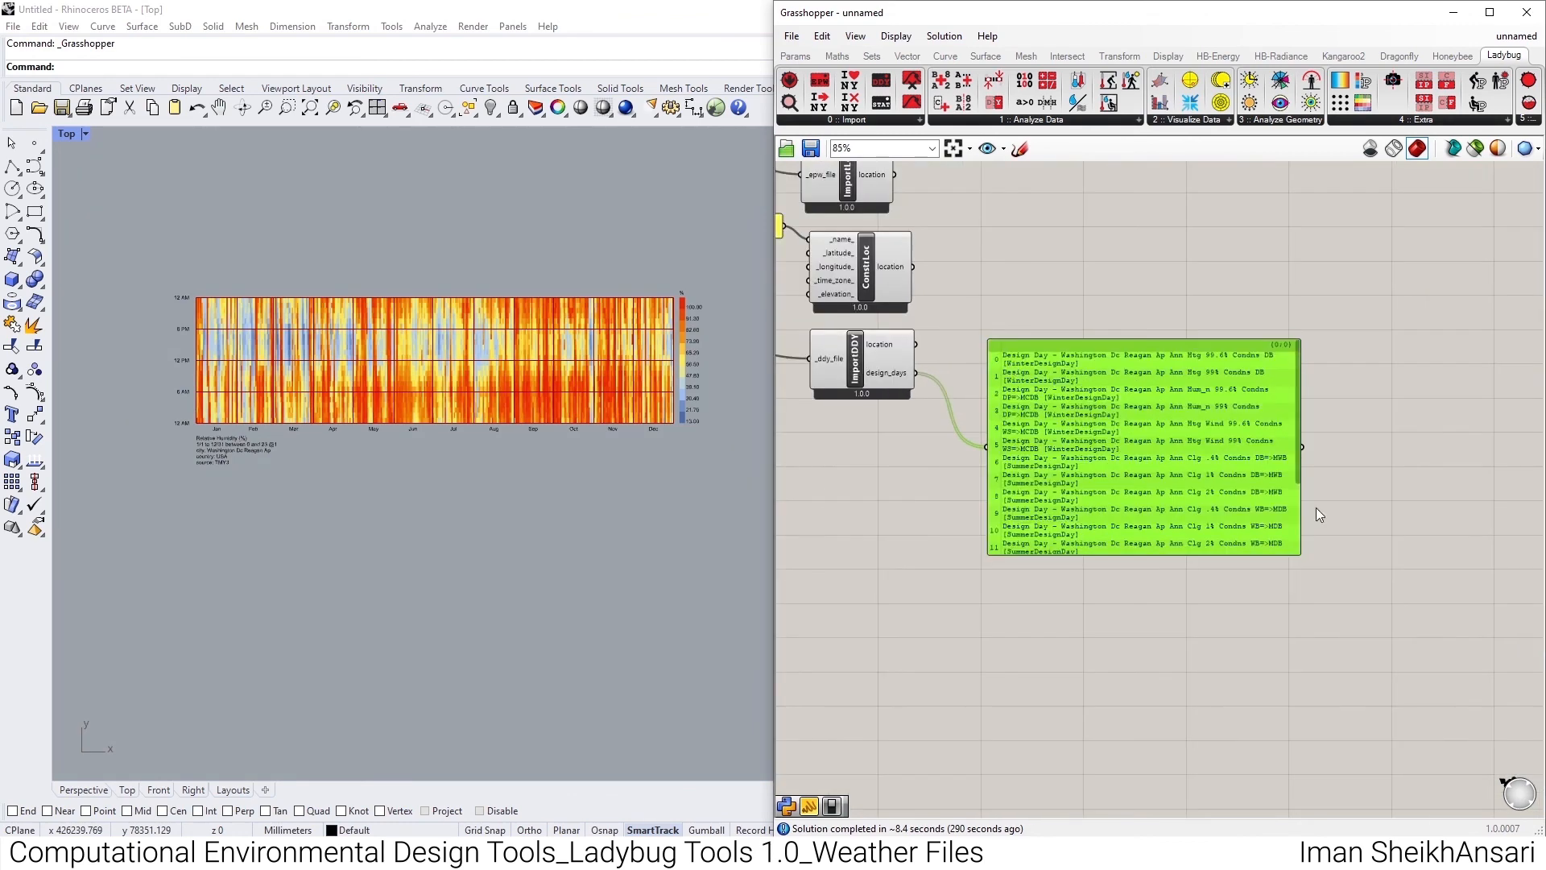
pyautogui.moveTo(1298, 550); pyautogui.dragTo(1464, 628)
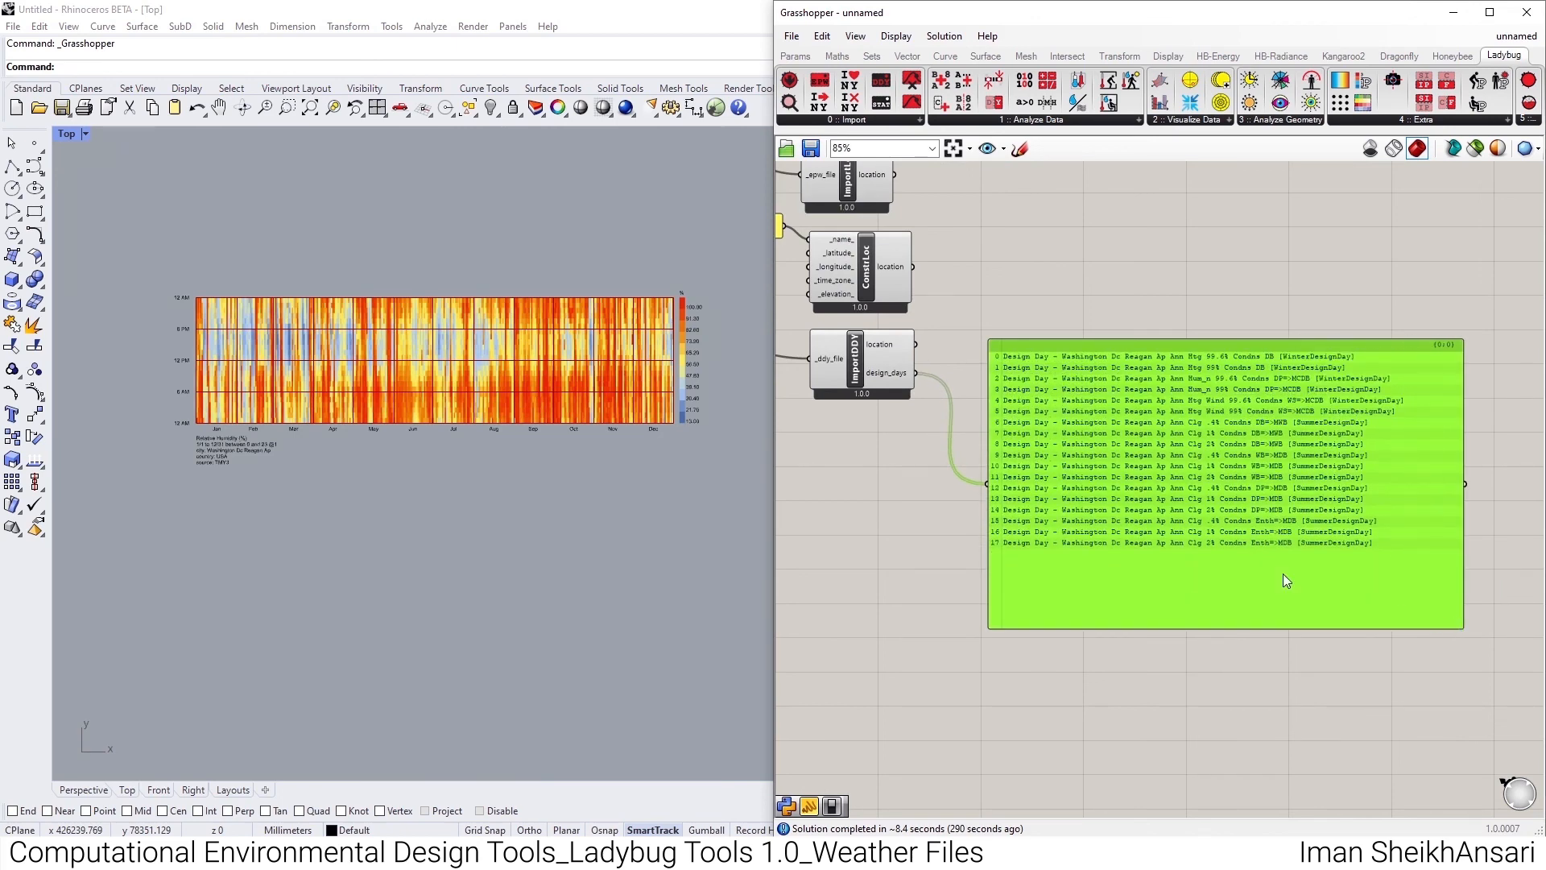
# - Place an LB Import STAT component below Import DDY and connect DownloadEPW's stat_file output to its _stat_file input
pyautogui.moveTo(979, 481); pyautogui.dragTo(1266, 563, button='right')
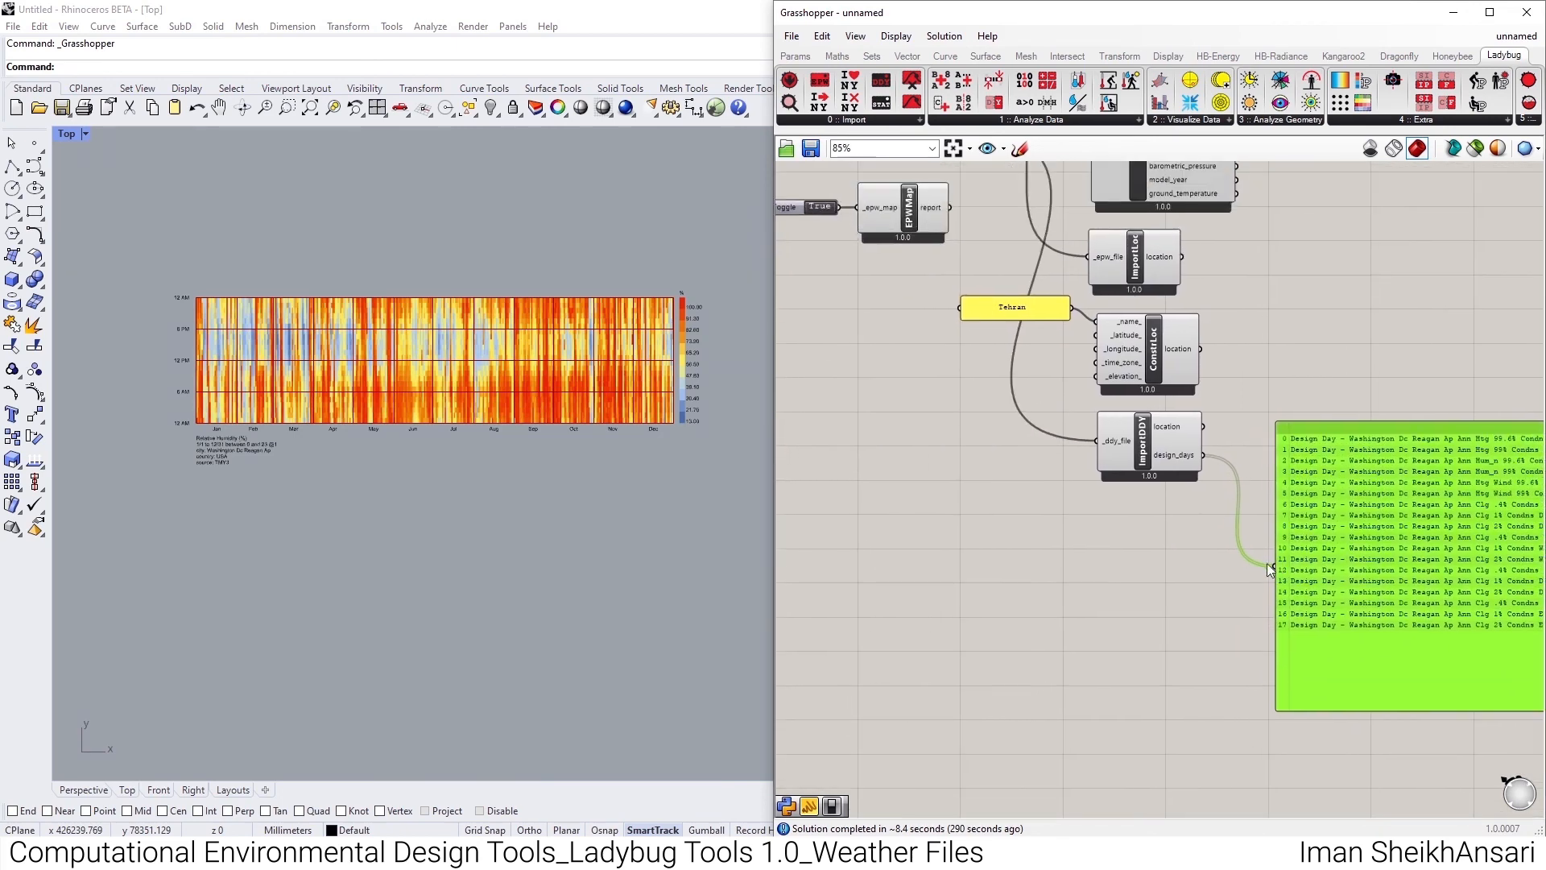
pyautogui.click(859, 123)
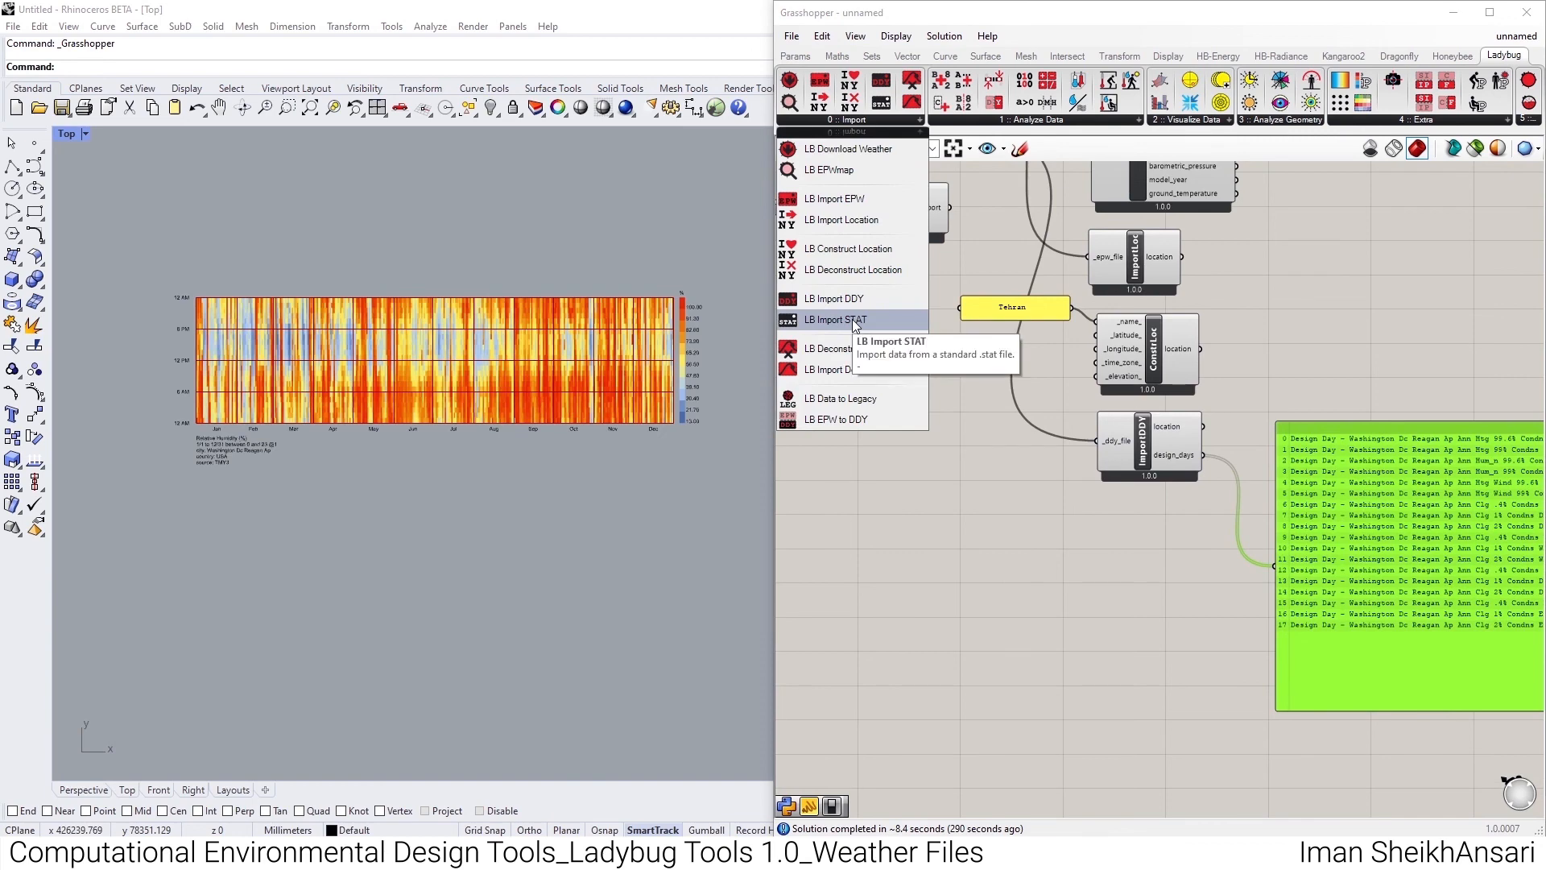
pyautogui.moveTo(837, 322); pyautogui.dragTo(1152, 525)
pyautogui.scroll(-3, 1069, 410)
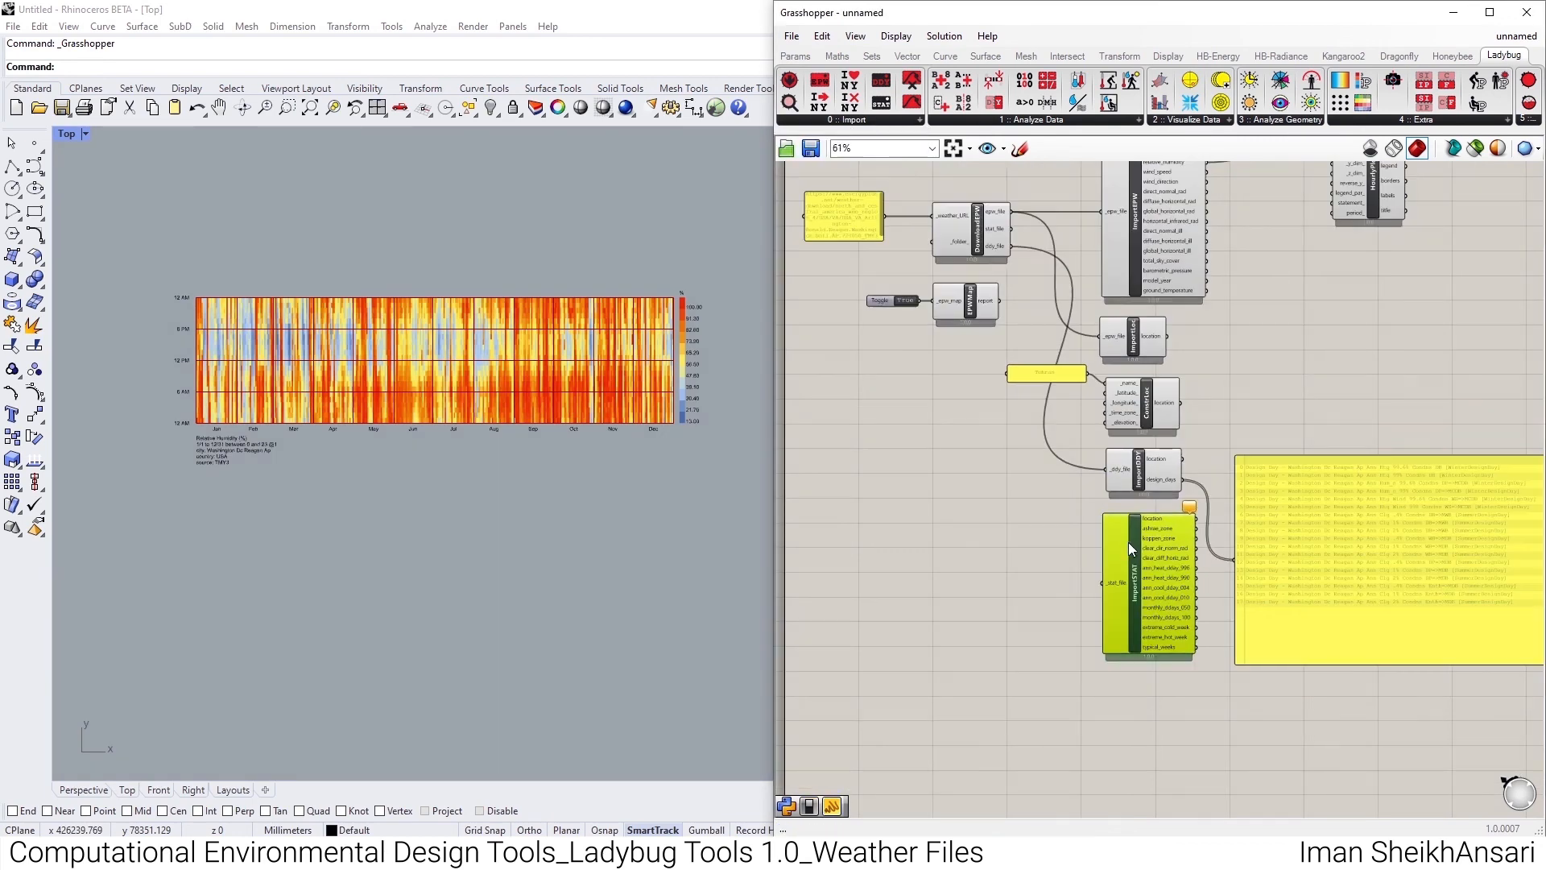
pyautogui.scroll(4, 1051, 414)
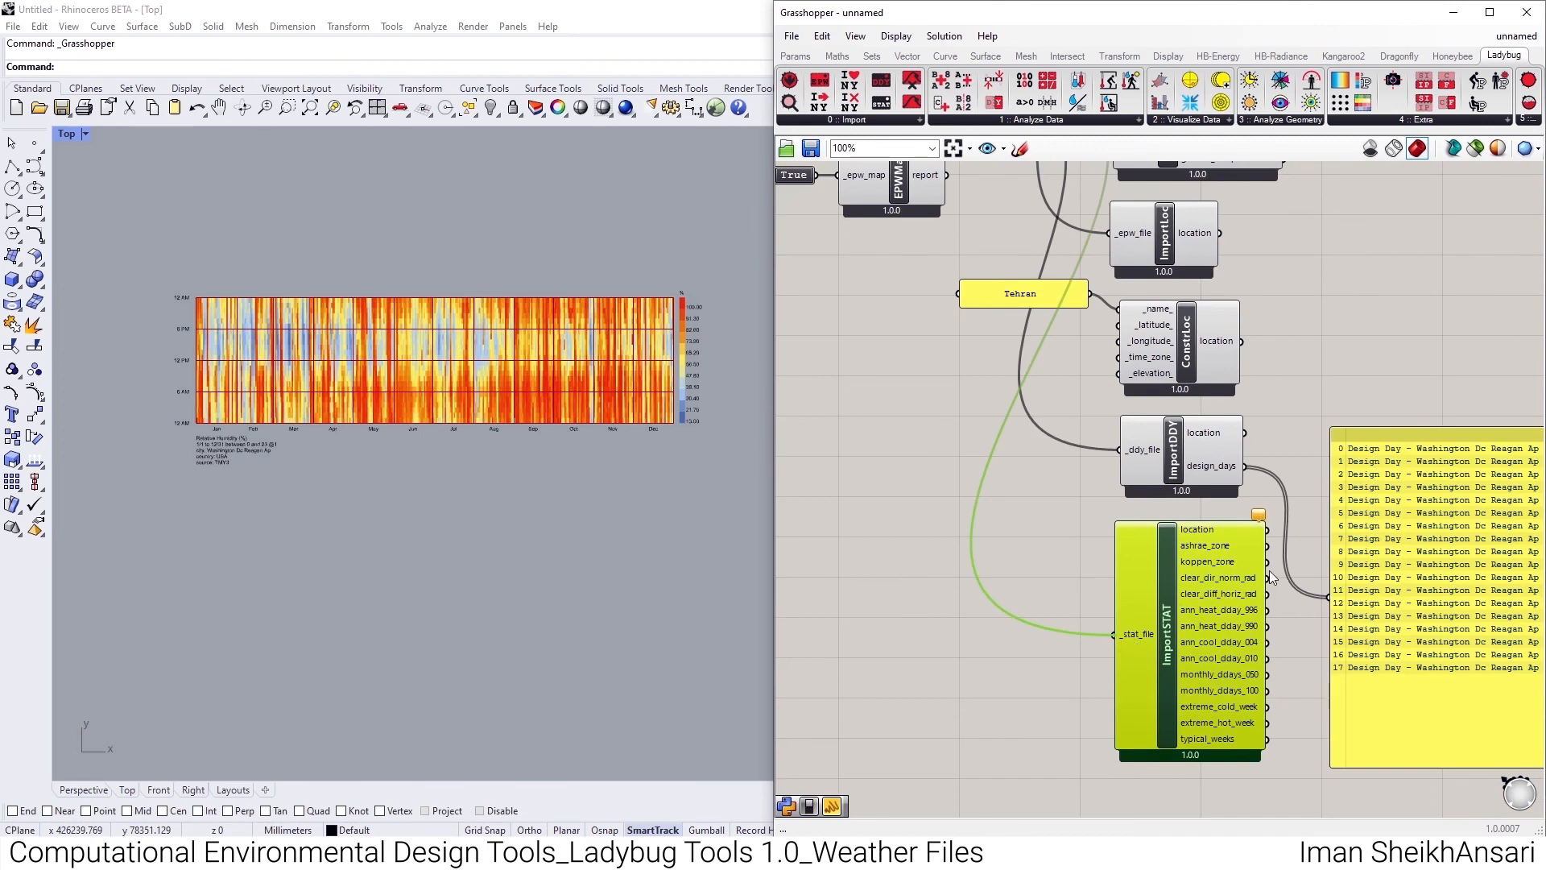
# - Feed the large panel first from Import STAT's ashrae_zone output and after that from its koppen_zone output
pyautogui.scroll(4, 1269, 570)
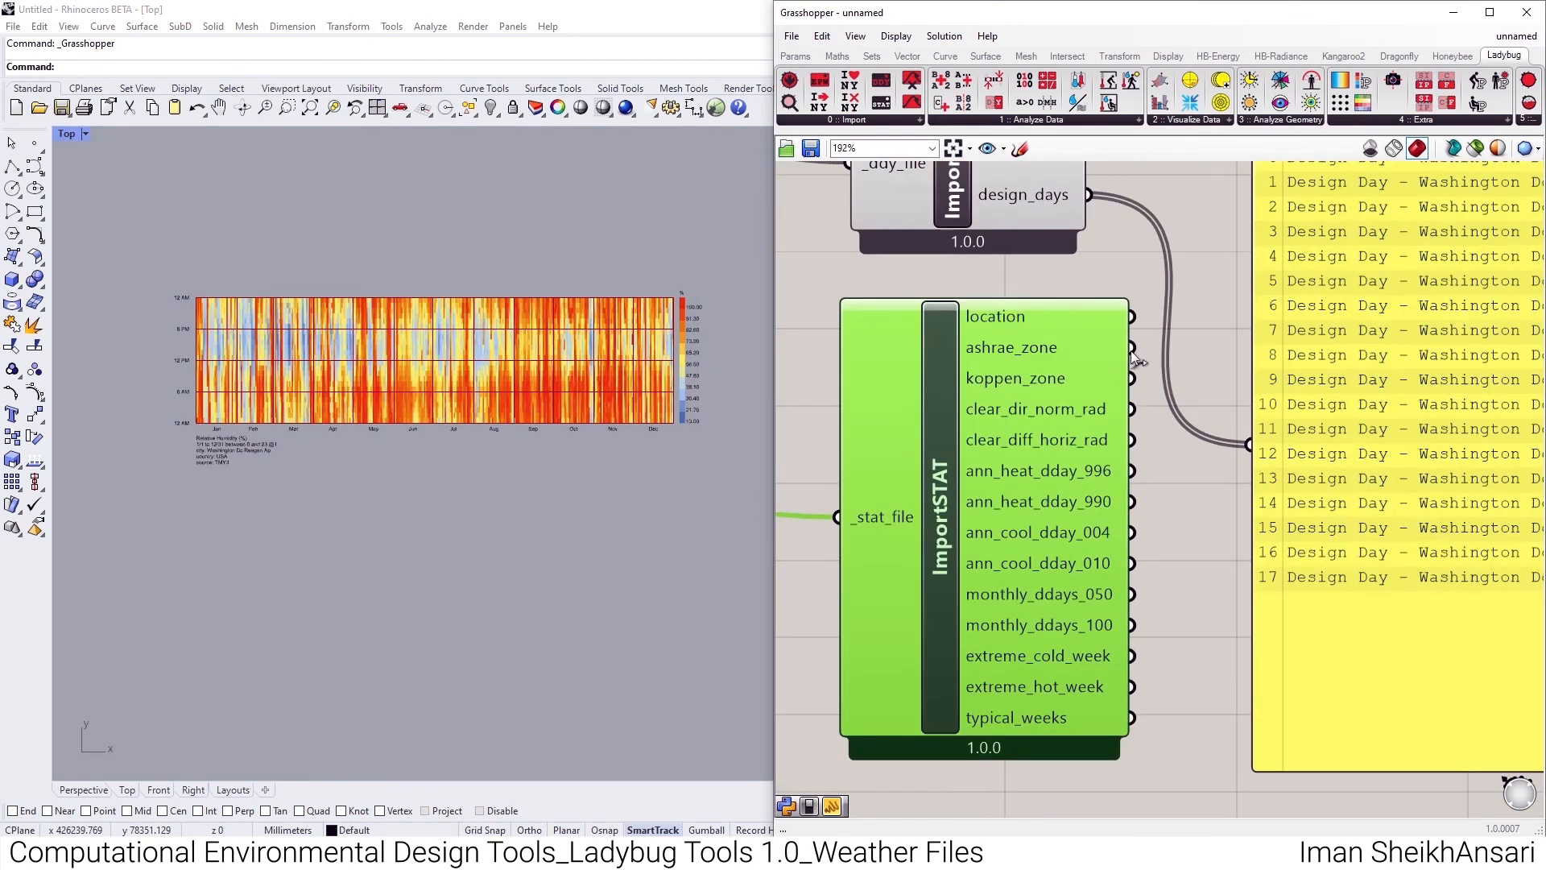
pyautogui.moveTo(1133, 351); pyautogui.dragTo(1248, 444)
pyautogui.moveTo(1274, 377); pyautogui.dragTo(1166, 464, button='right')
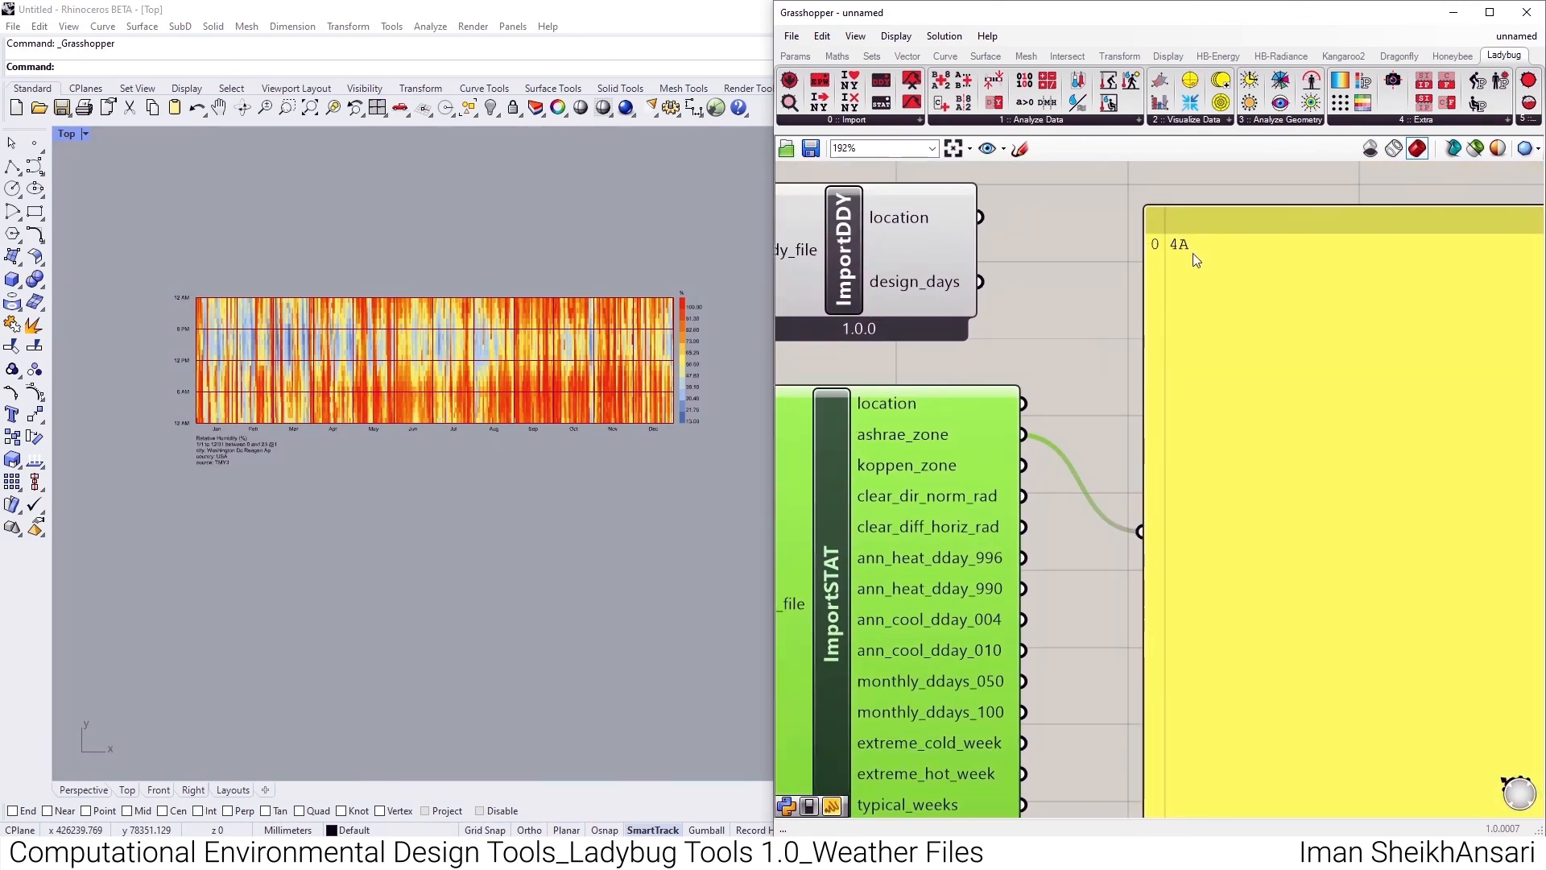
pyautogui.moveTo(1022, 466); pyautogui.dragTo(1139, 532)
pyautogui.scroll(-2, 1047, 635)
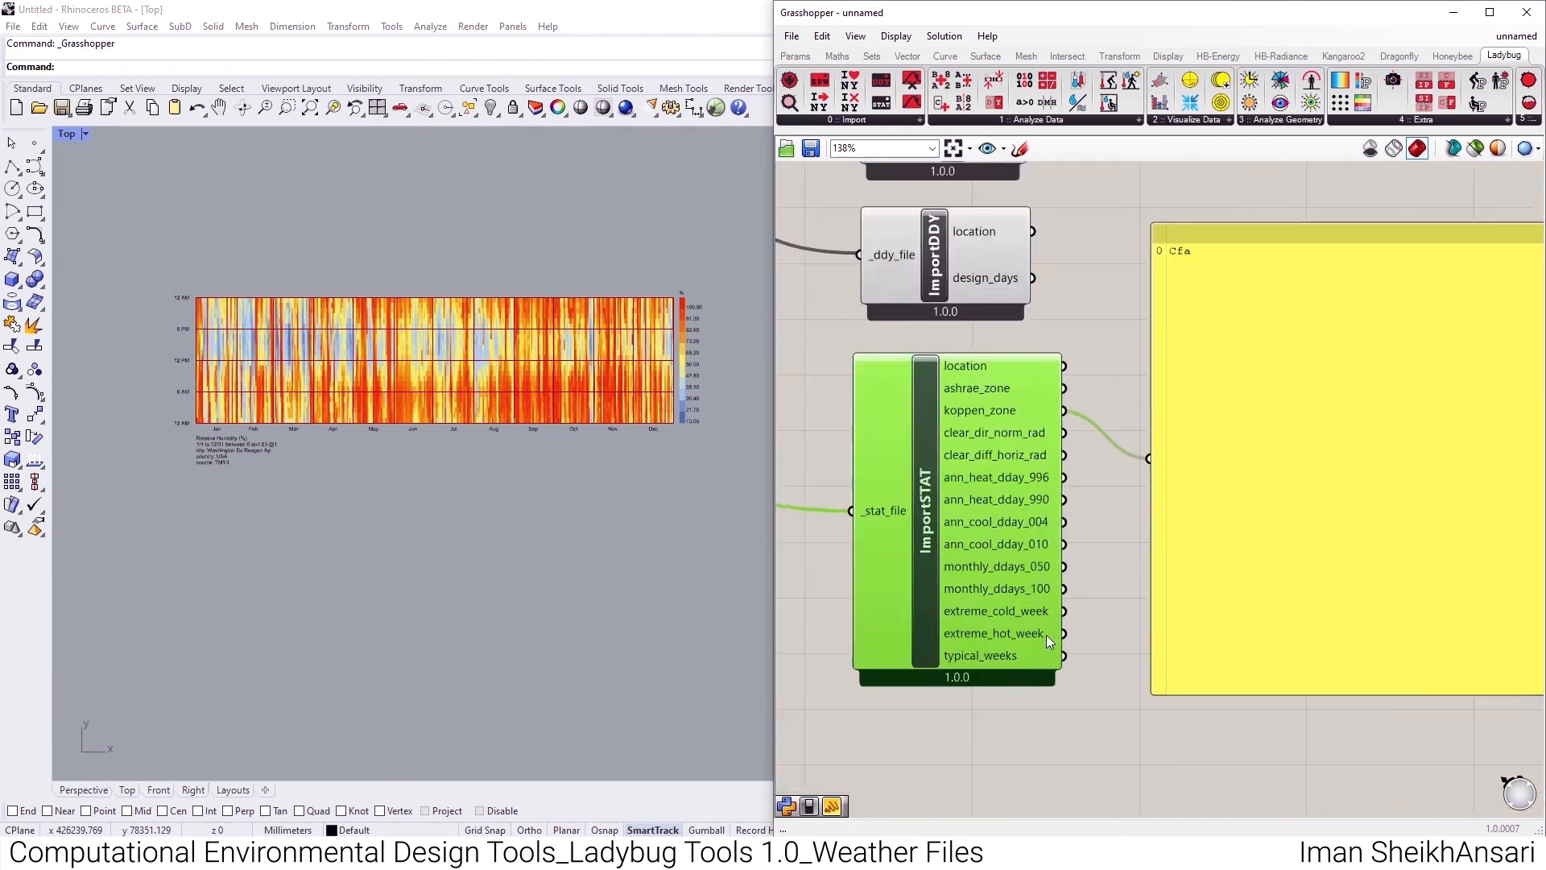
pyautogui.moveTo(1047, 634)
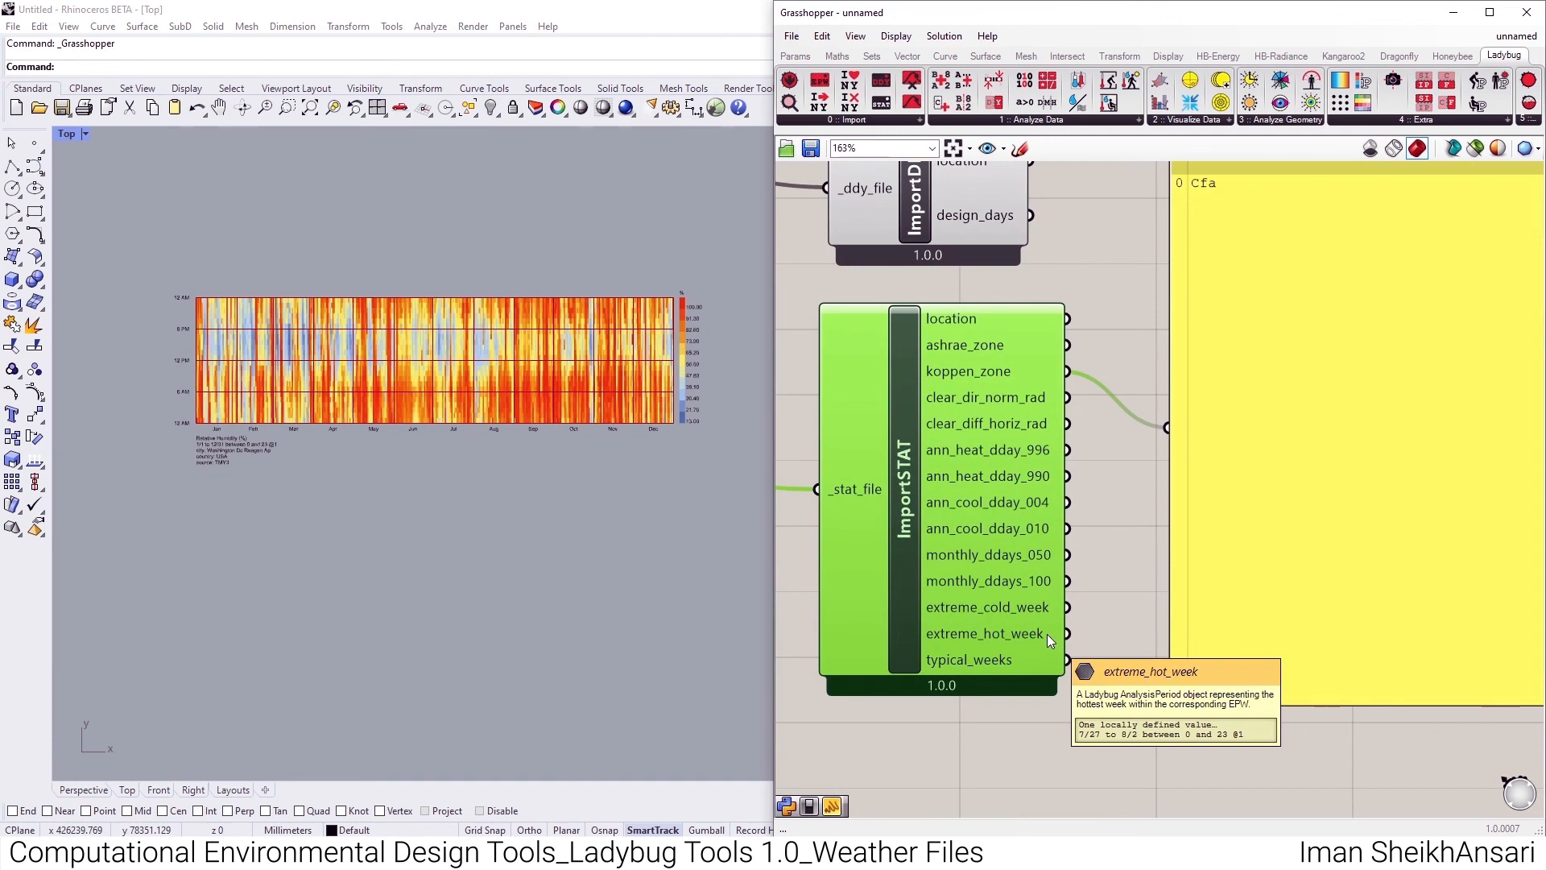
# - Delete the panel beside Import STAT and move the Hourly Plot component farther from Import EPW
pyautogui.click(857, 122)
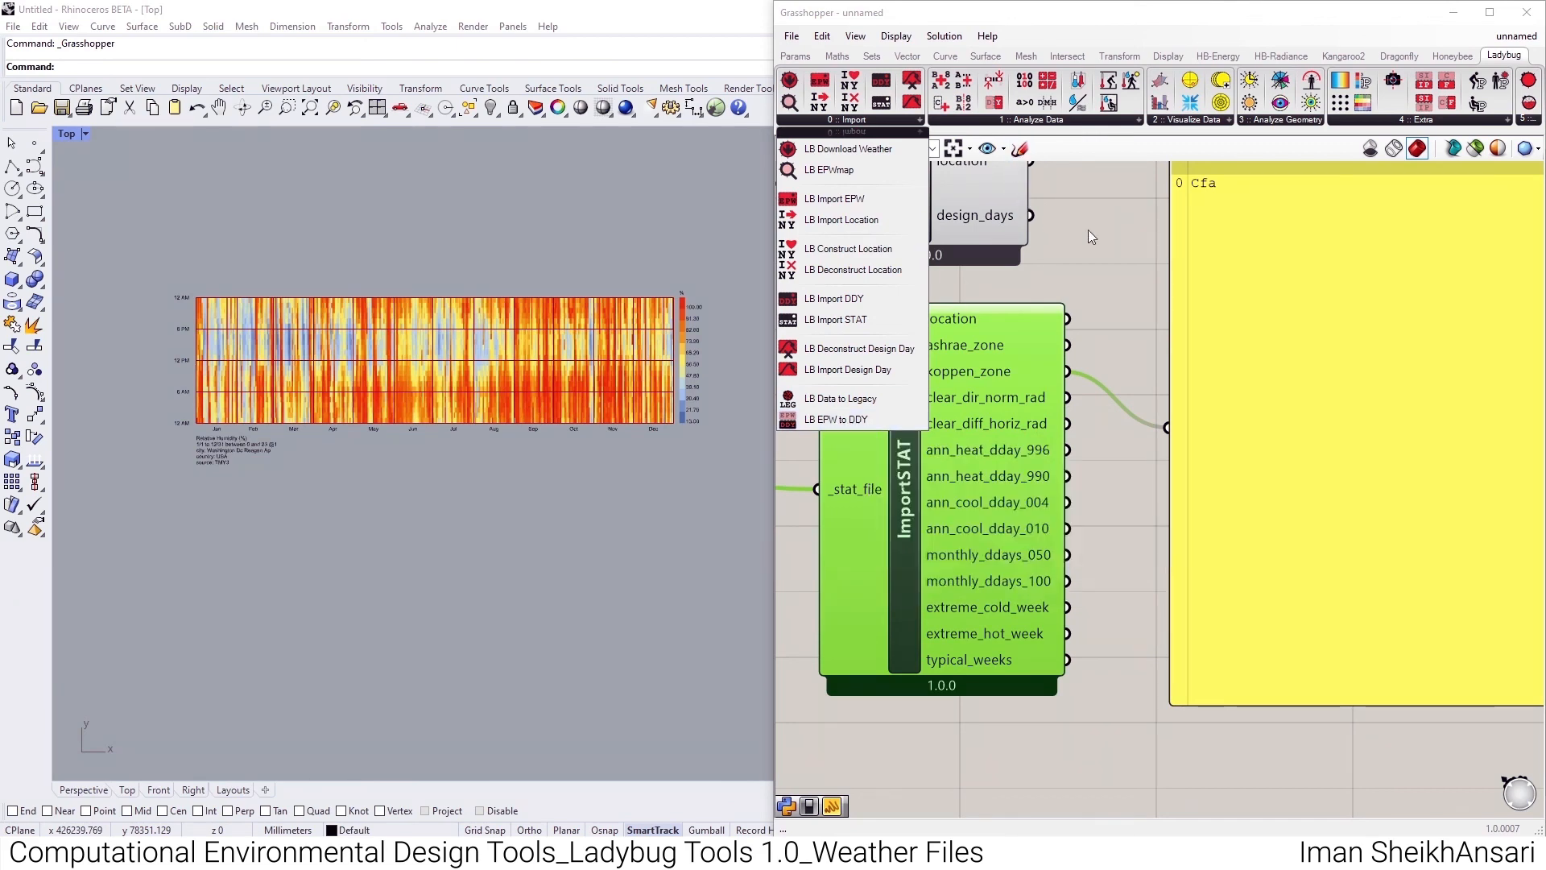
pyautogui.scroll(-5, 1032, 355)
pyautogui.click(1126, 359)
pyautogui.press('Delete')
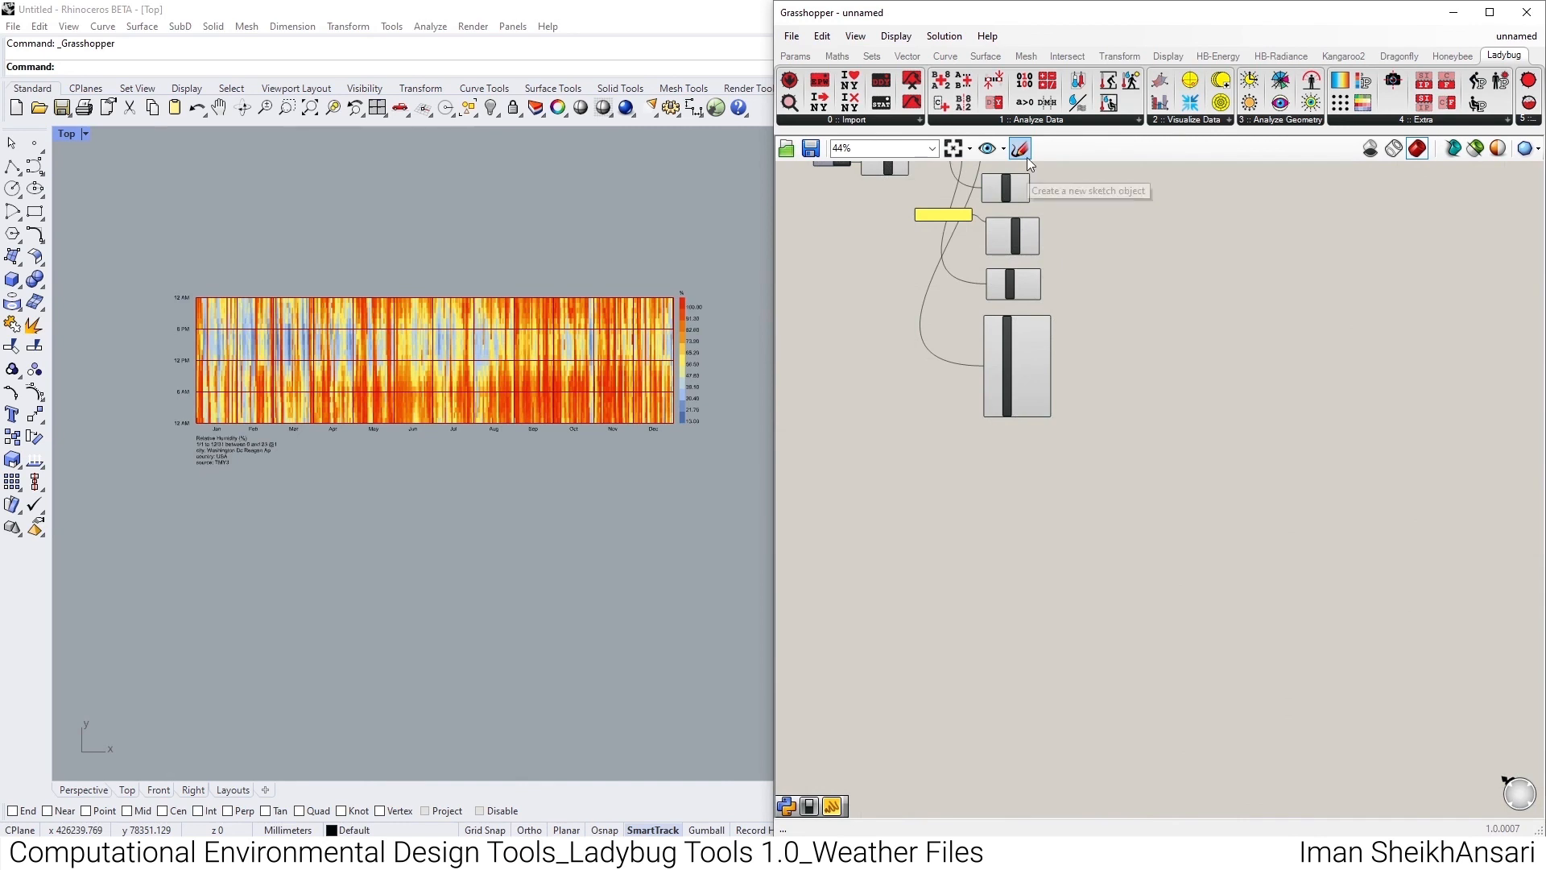
pyautogui.scroll(5, 1047, 370)
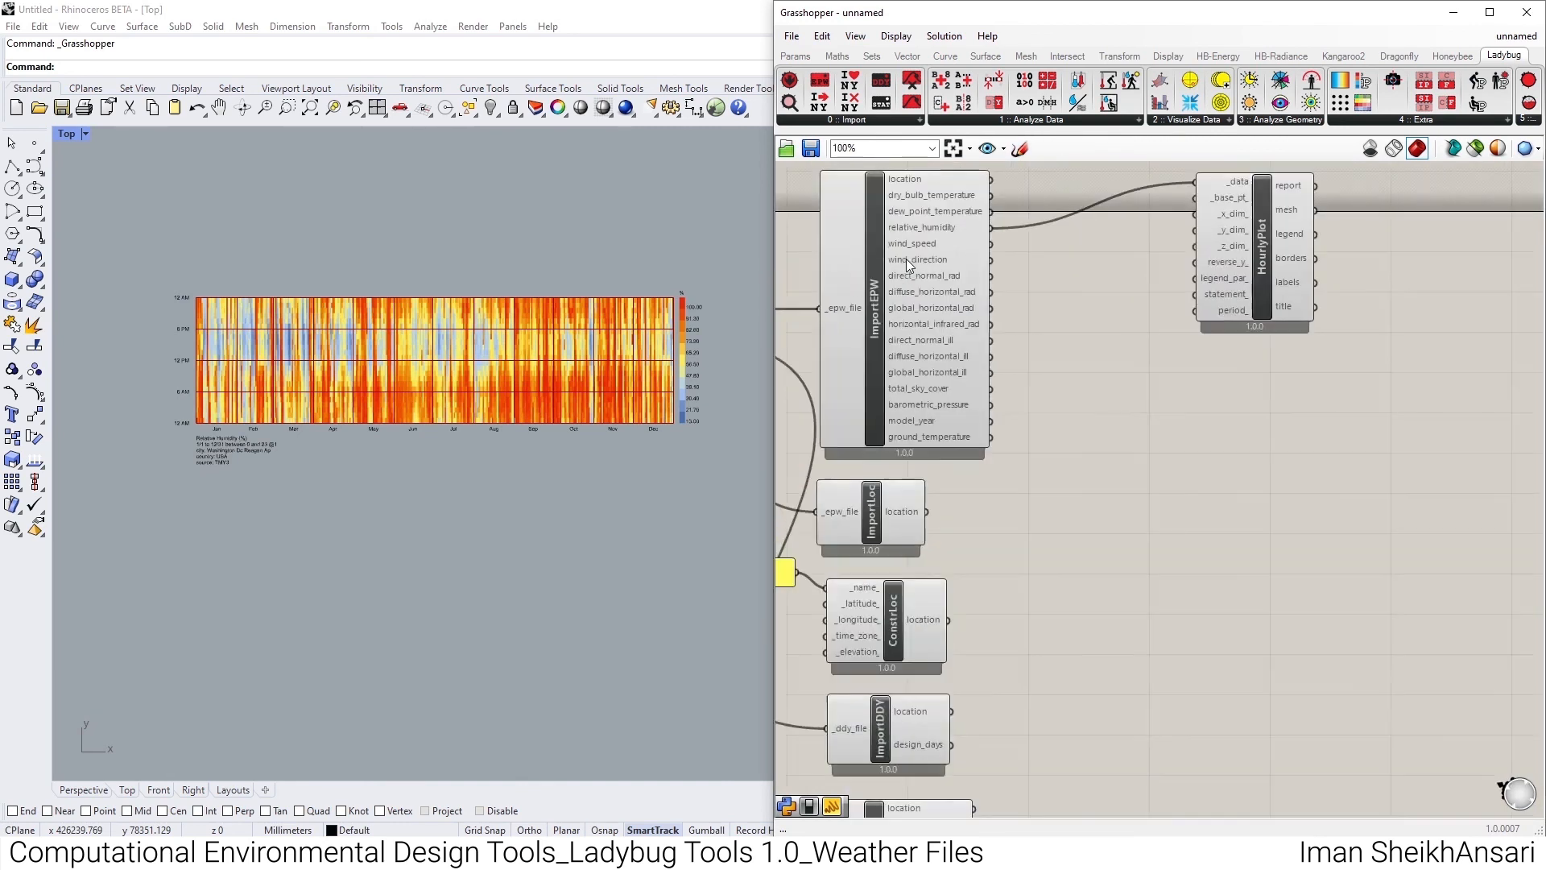
pyautogui.moveTo(1254, 286); pyautogui.dragTo(1321, 330)
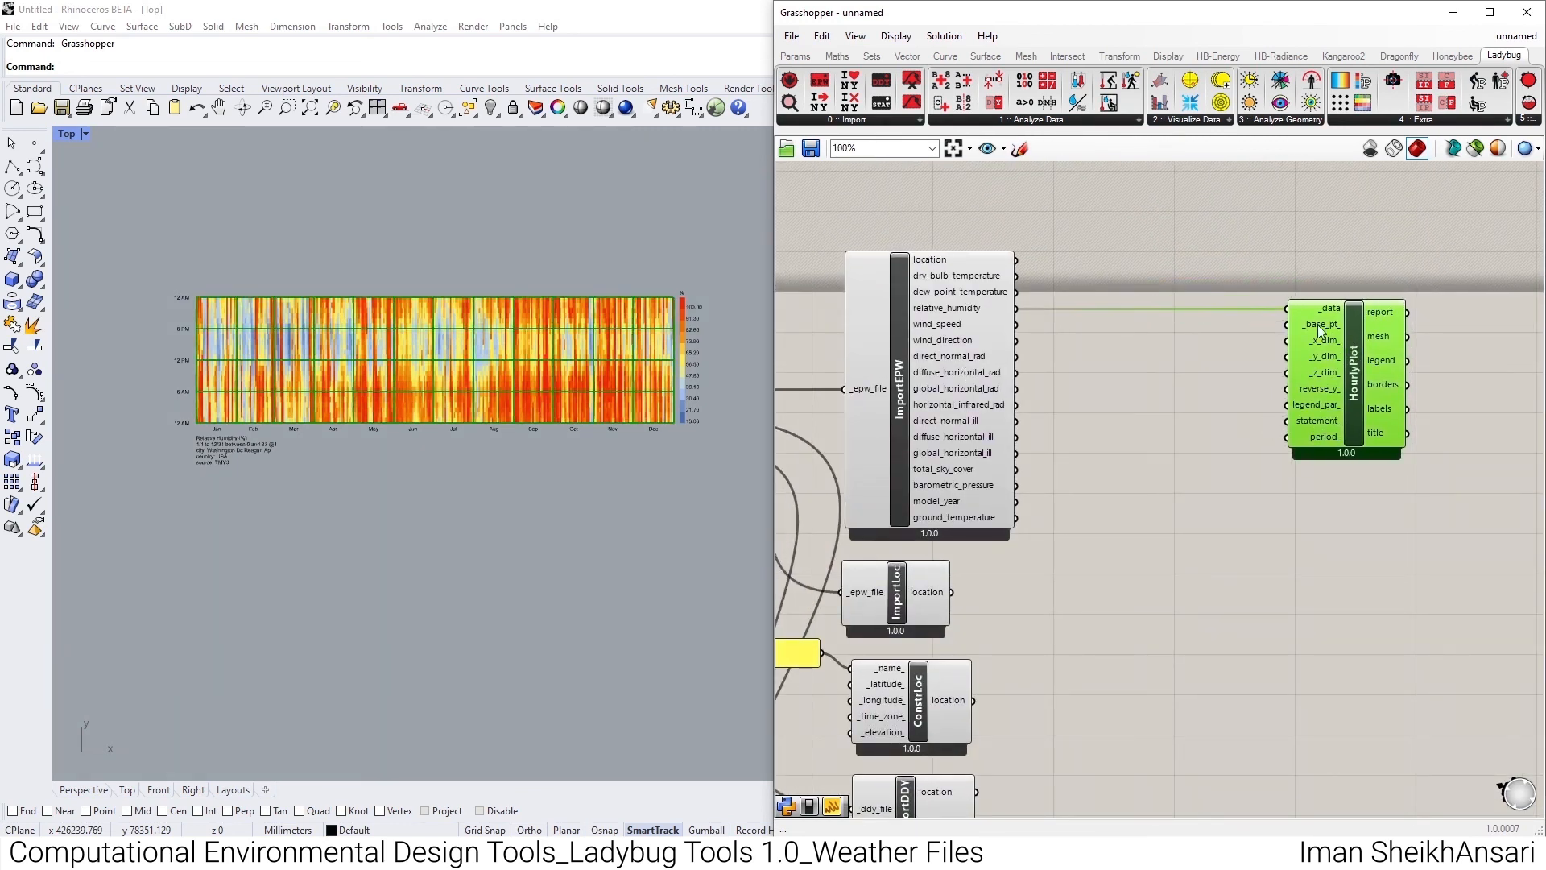
# - Place an LB Deconstruct Data component beside Import EPW and connect the dry_bulb_temperature output to its _data input
pyautogui.click(1029, 121)
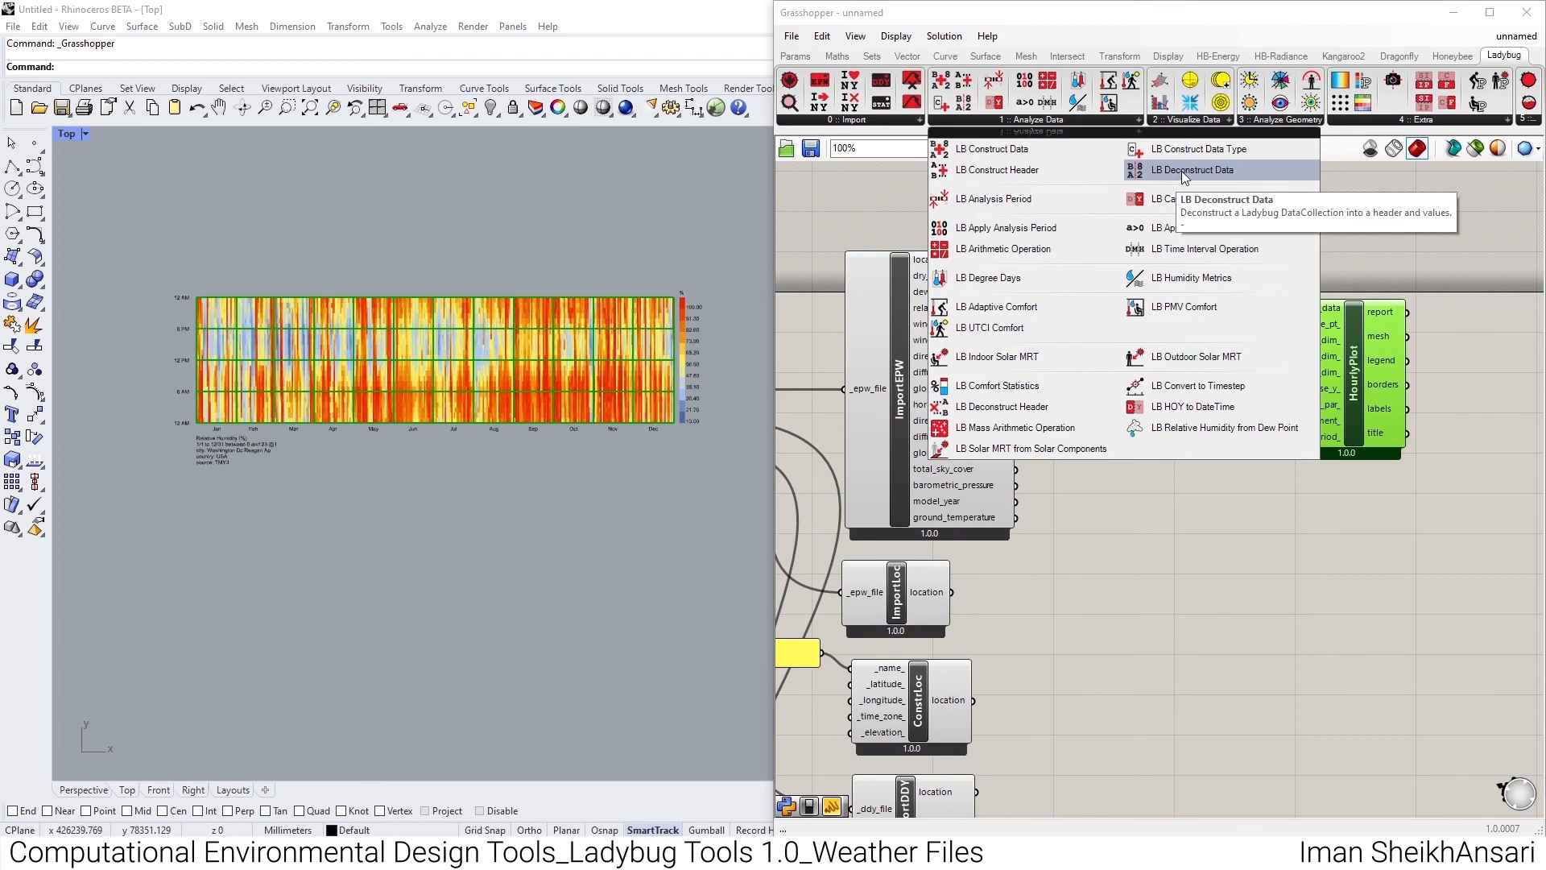
pyautogui.moveTo(1182, 171); pyautogui.dragTo(1095, 326)
pyautogui.click(1146, 344)
pyautogui.scroll(3, 1039, 310)
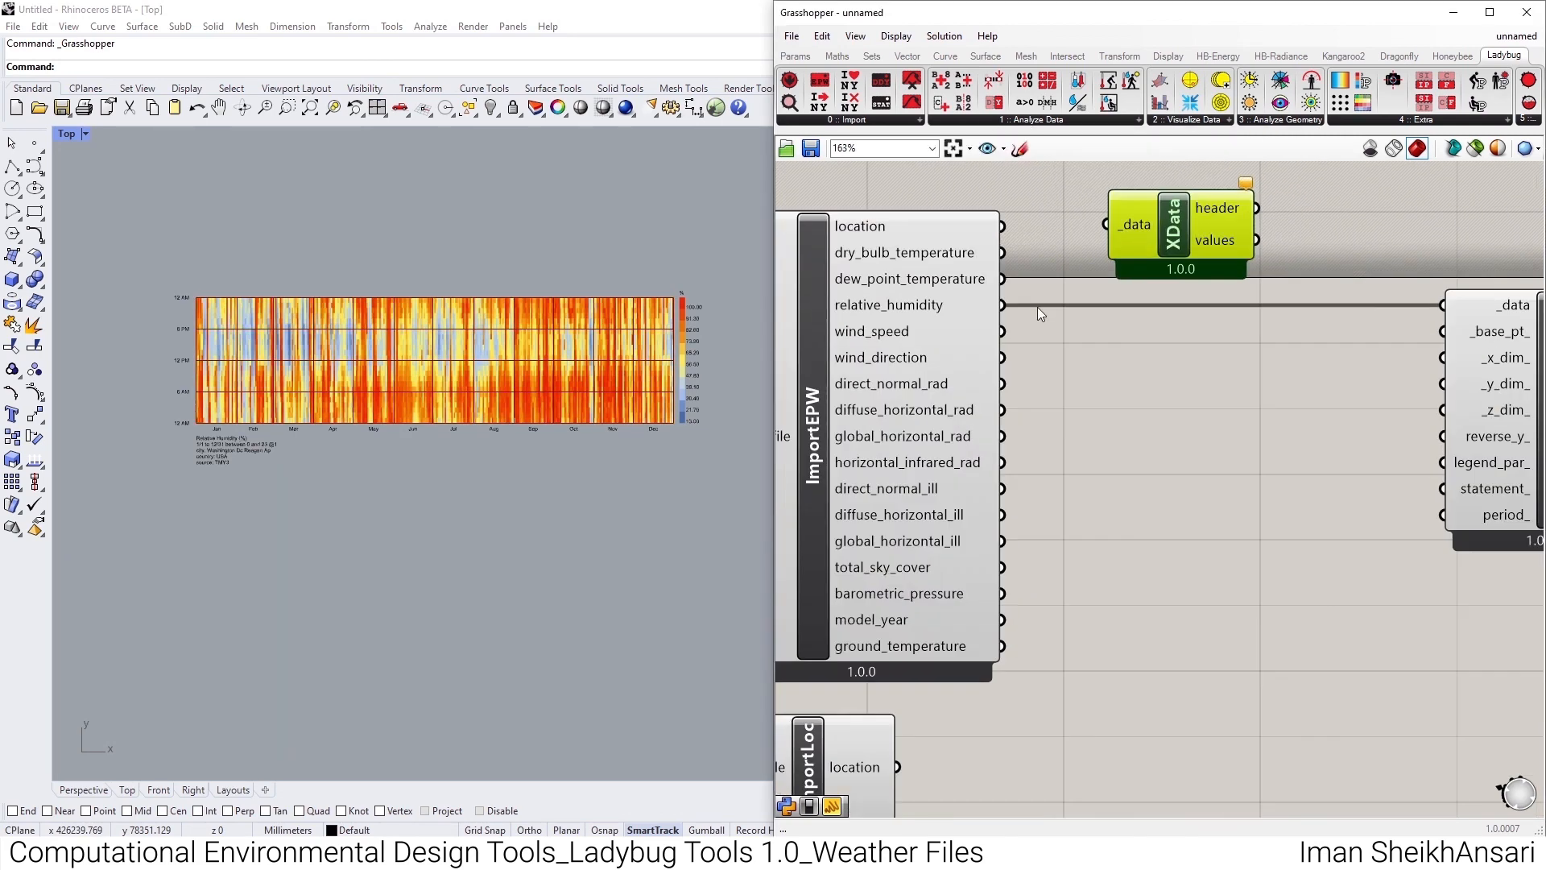
pyautogui.moveTo(1003, 252); pyautogui.dragTo(1106, 224)
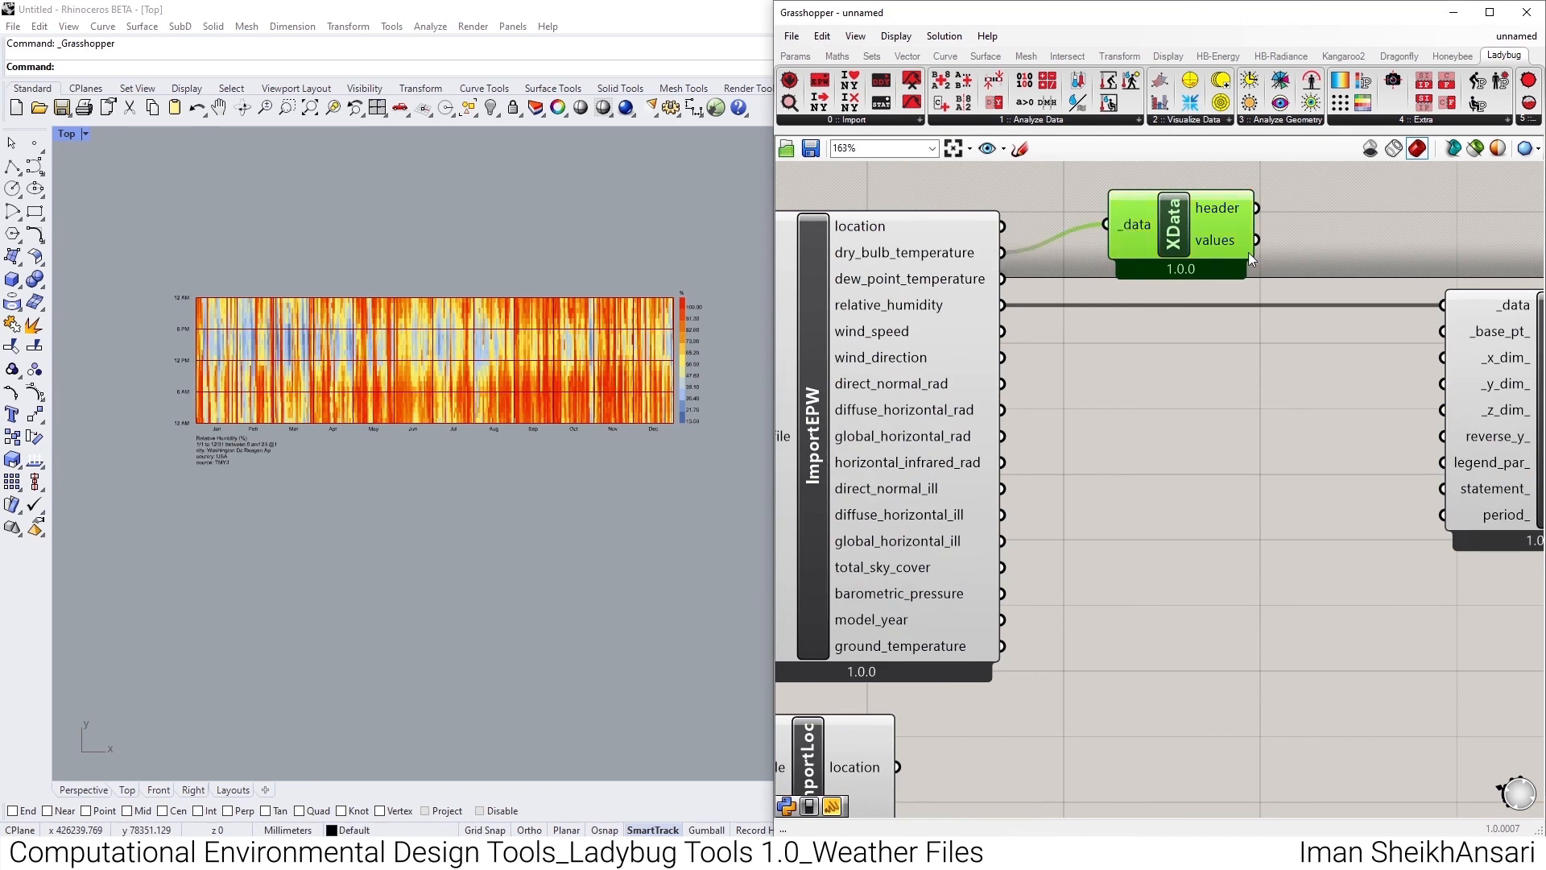
# - Add a panel beside Deconstruct Data and connect the component's header output to it
pyautogui.moveTo(1226, 257); pyautogui.dragTo(1031, 334, button='right')
pyautogui.doubleClick(1259, 225)
pyautogui.write('Panel')
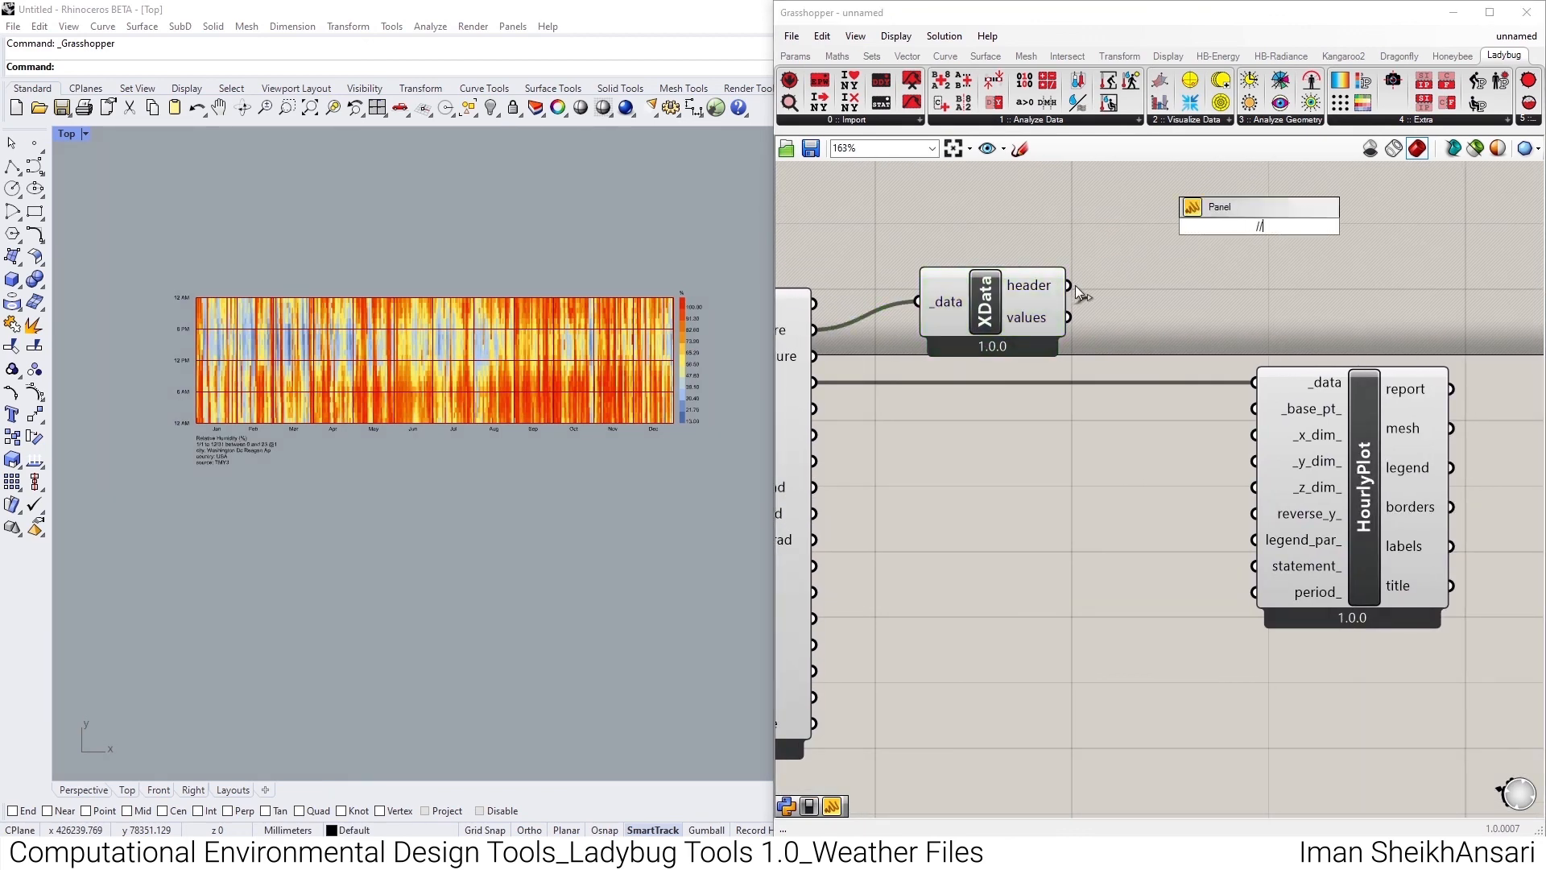
pyautogui.press('Return')
pyautogui.moveTo(1070, 287); pyautogui.dragTo(1153, 228)
pyautogui.moveTo(1287, 270); pyautogui.dragTo(1074, 298, button='right')
# - Move Hourly Plot lower on the canvas, and enlarge the header panel and shift it slightly upward
pyautogui.scroll(-2, 1074, 298)
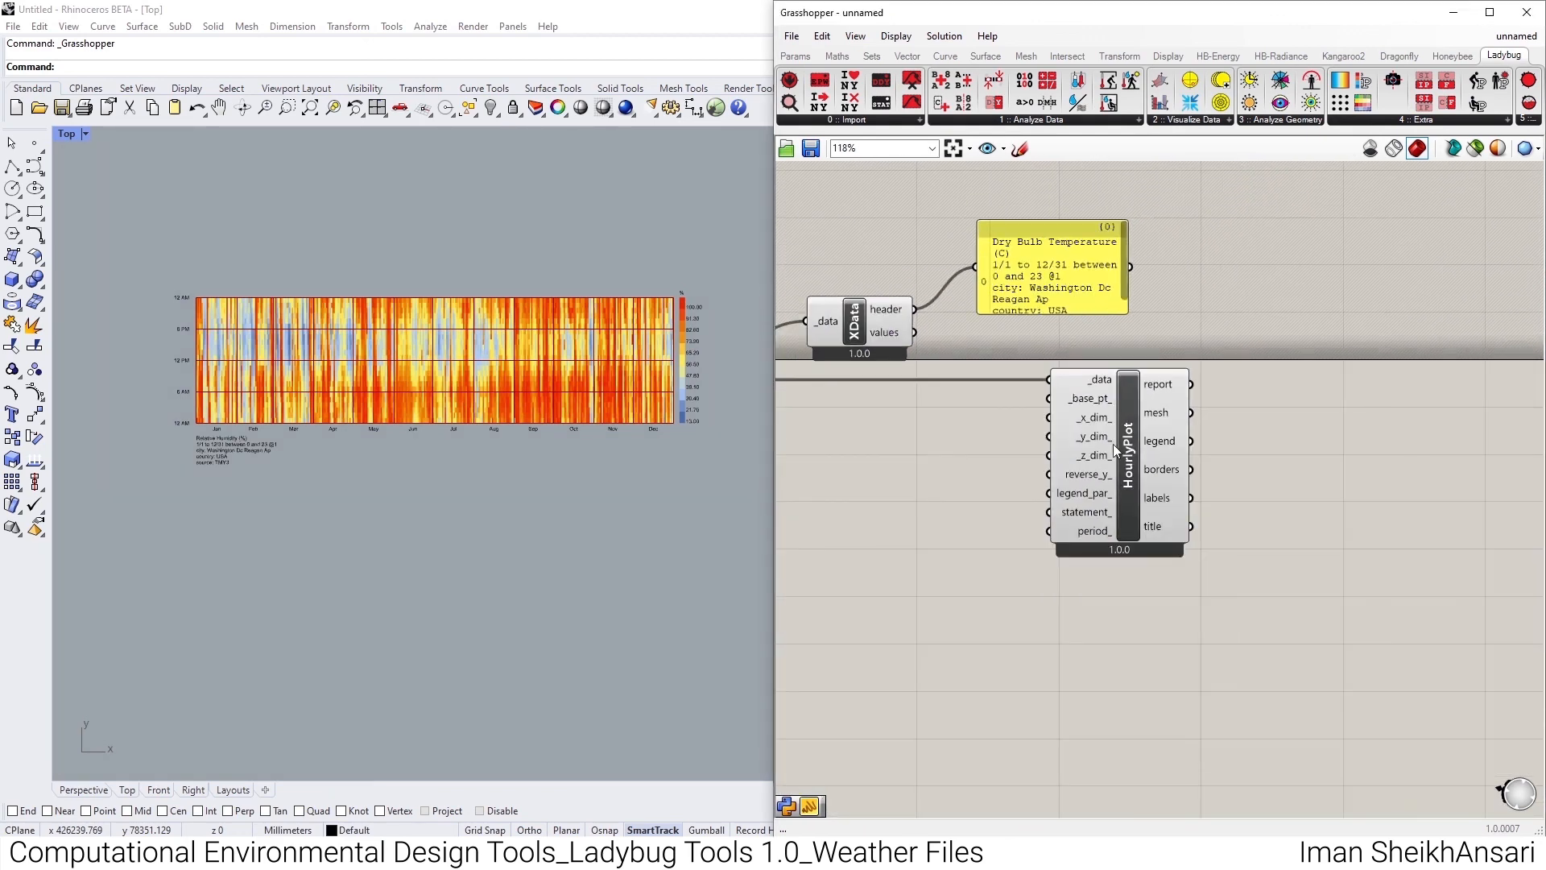
pyautogui.moveTo(1118, 433); pyautogui.dragTo(1080, 570)
pyautogui.moveTo(1128, 313); pyautogui.dragTo(1277, 441)
pyautogui.click(1026, 326)
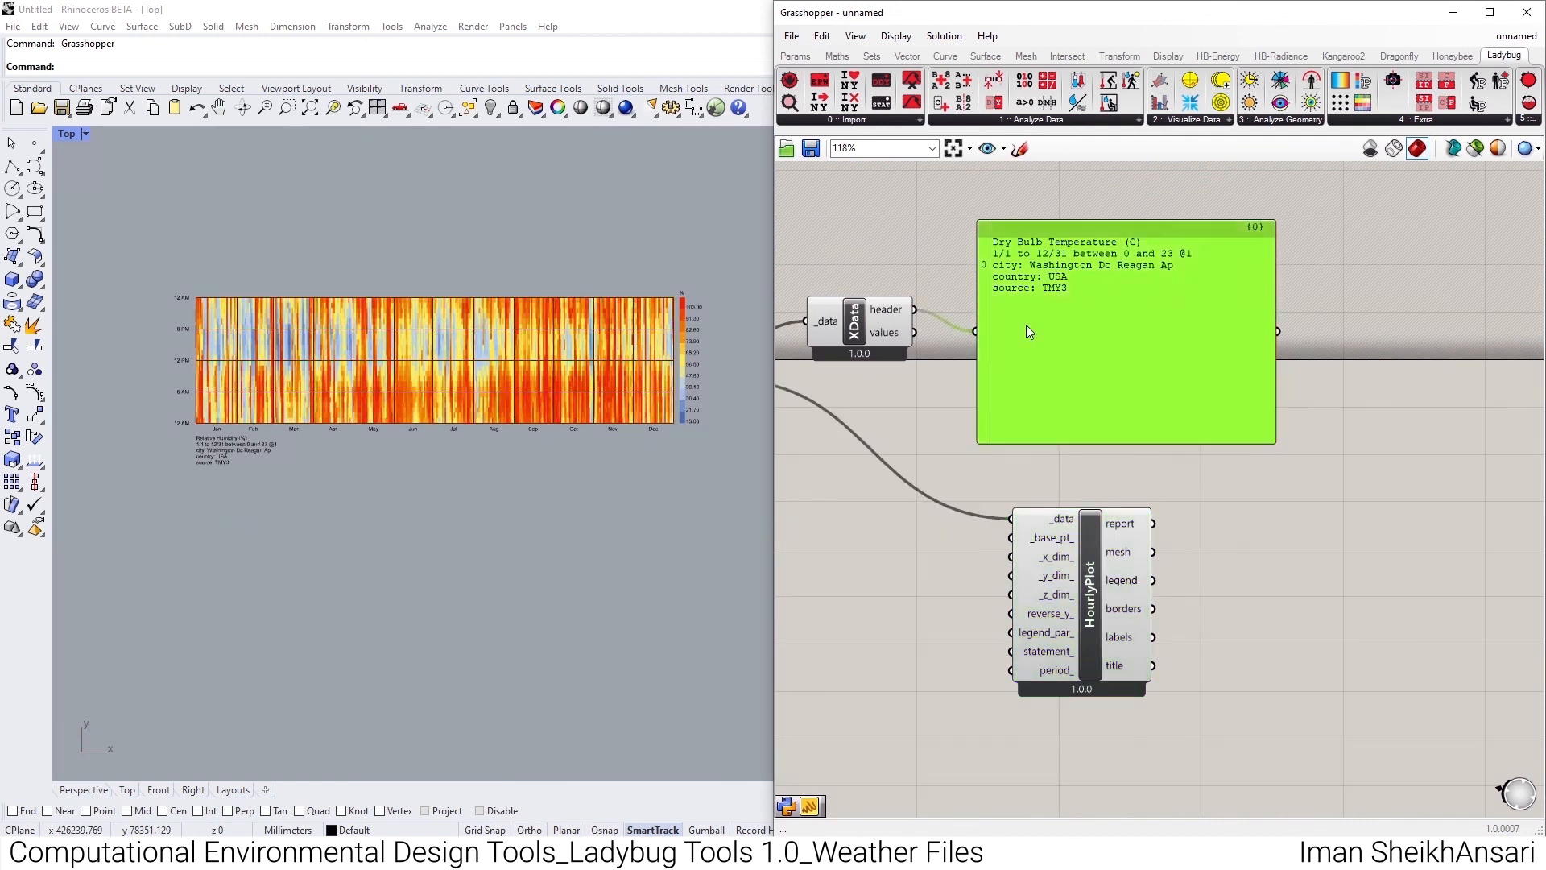
pyautogui.moveTo(1026, 326); pyautogui.dragTo(1030, 276)
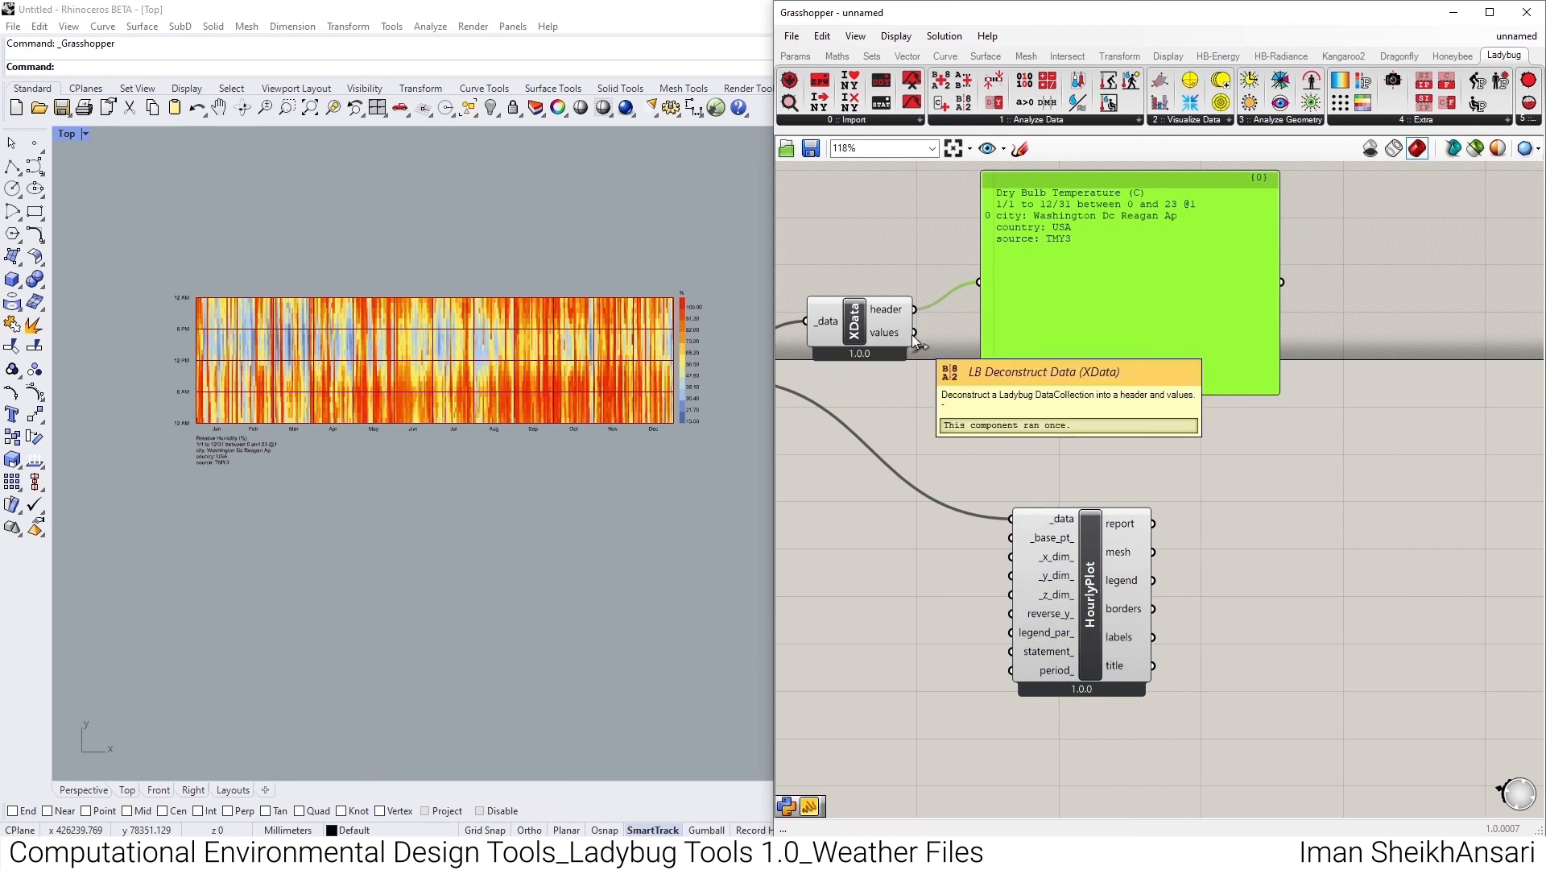
# - Switch the panel's source to Deconstruct Data's values output and scroll to the end of the hourly list
pyautogui.moveTo(914, 333); pyautogui.dragTo(989, 283)
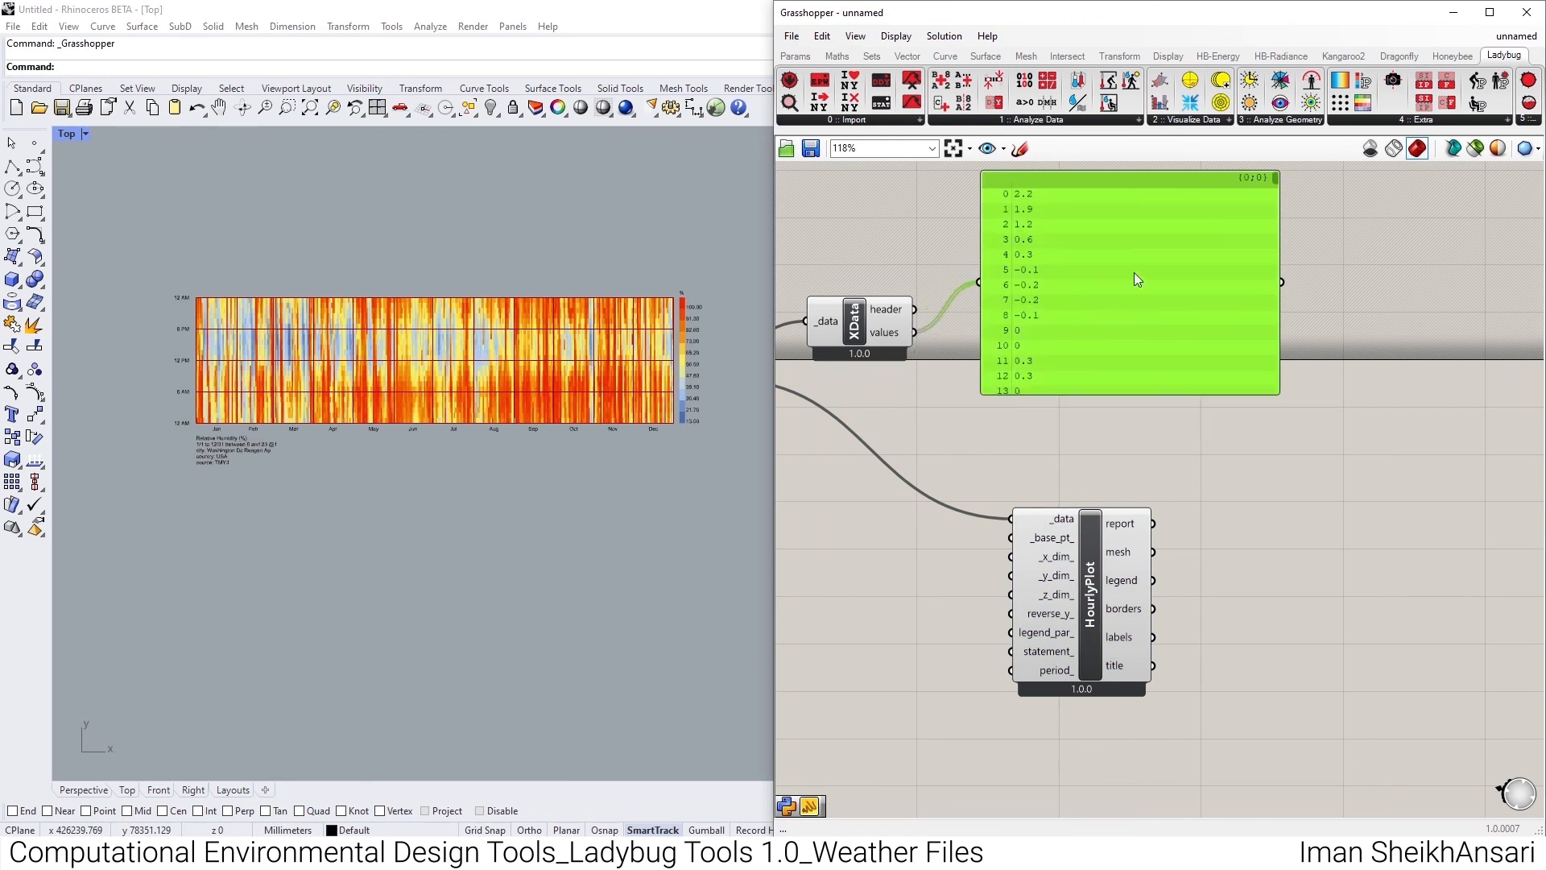
pyautogui.moveTo(1273, 182); pyautogui.dragTo(1277, 437)
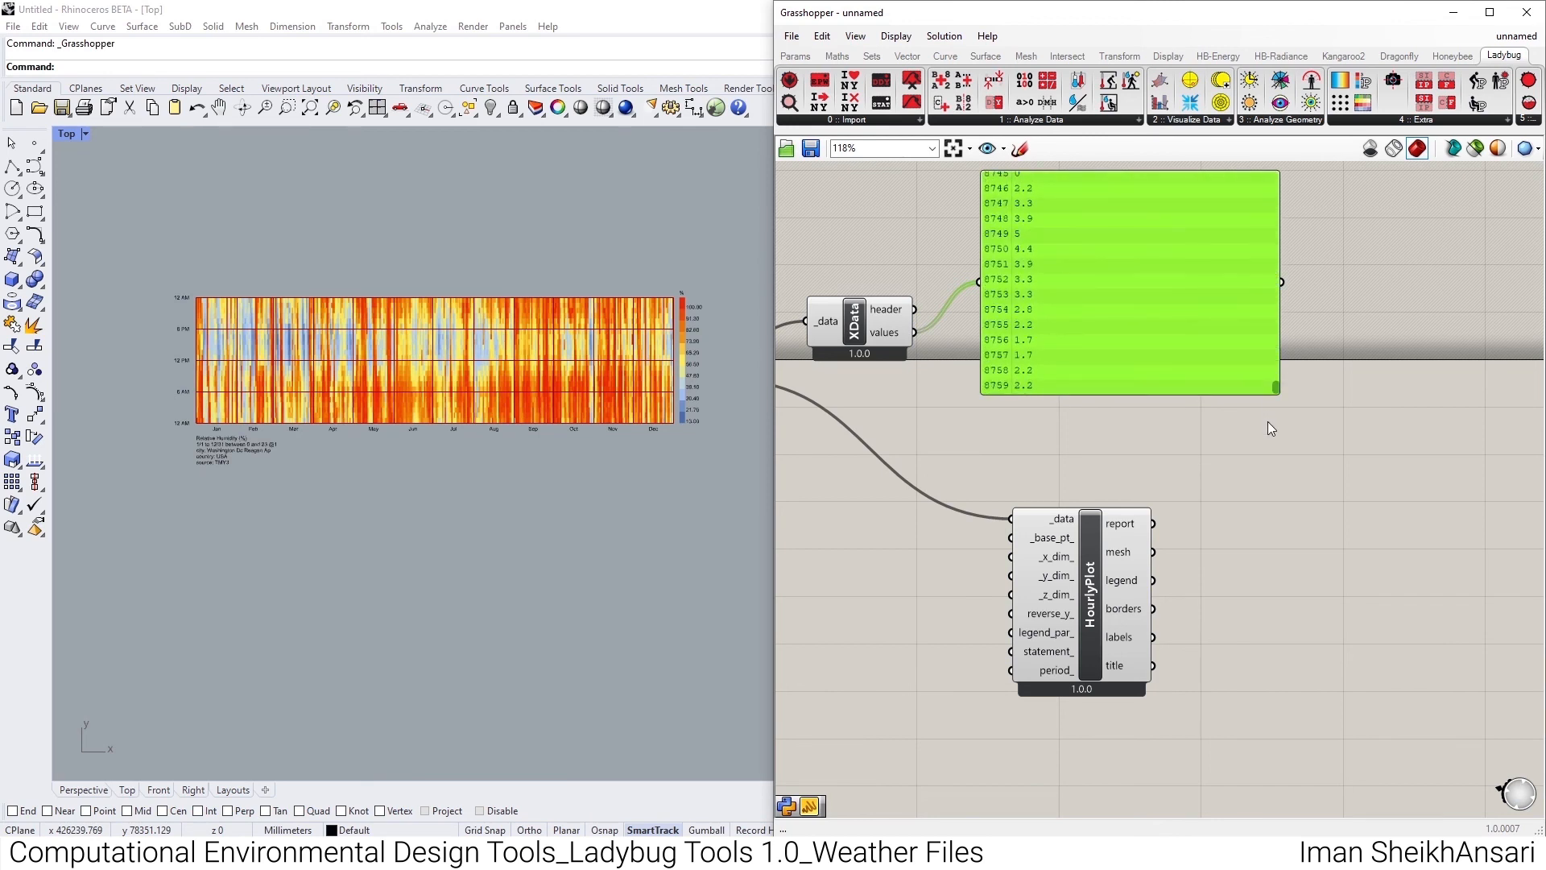
pyautogui.moveTo(1276, 387); pyautogui.dragTo(1263, 423)
# - Move the panel up, place a Bounds component below it and connect Deconstruct Data's values output to the Bounds input
pyautogui.moveTo(1019, 348); pyautogui.dragTo(1041, 231)
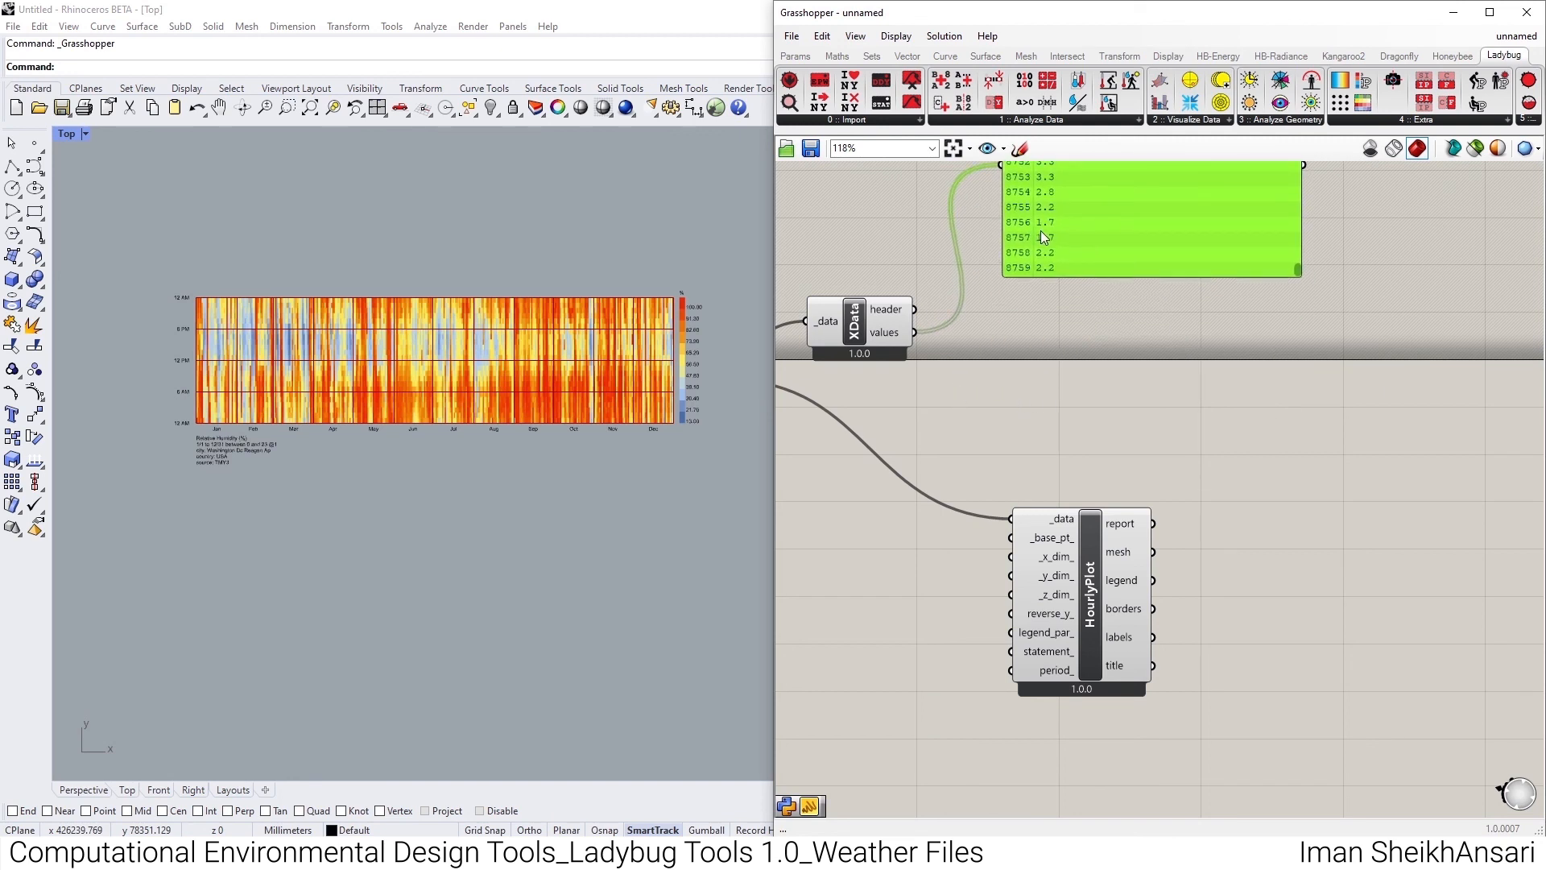
pyautogui.click(838, 55)
pyautogui.click(917, 119)
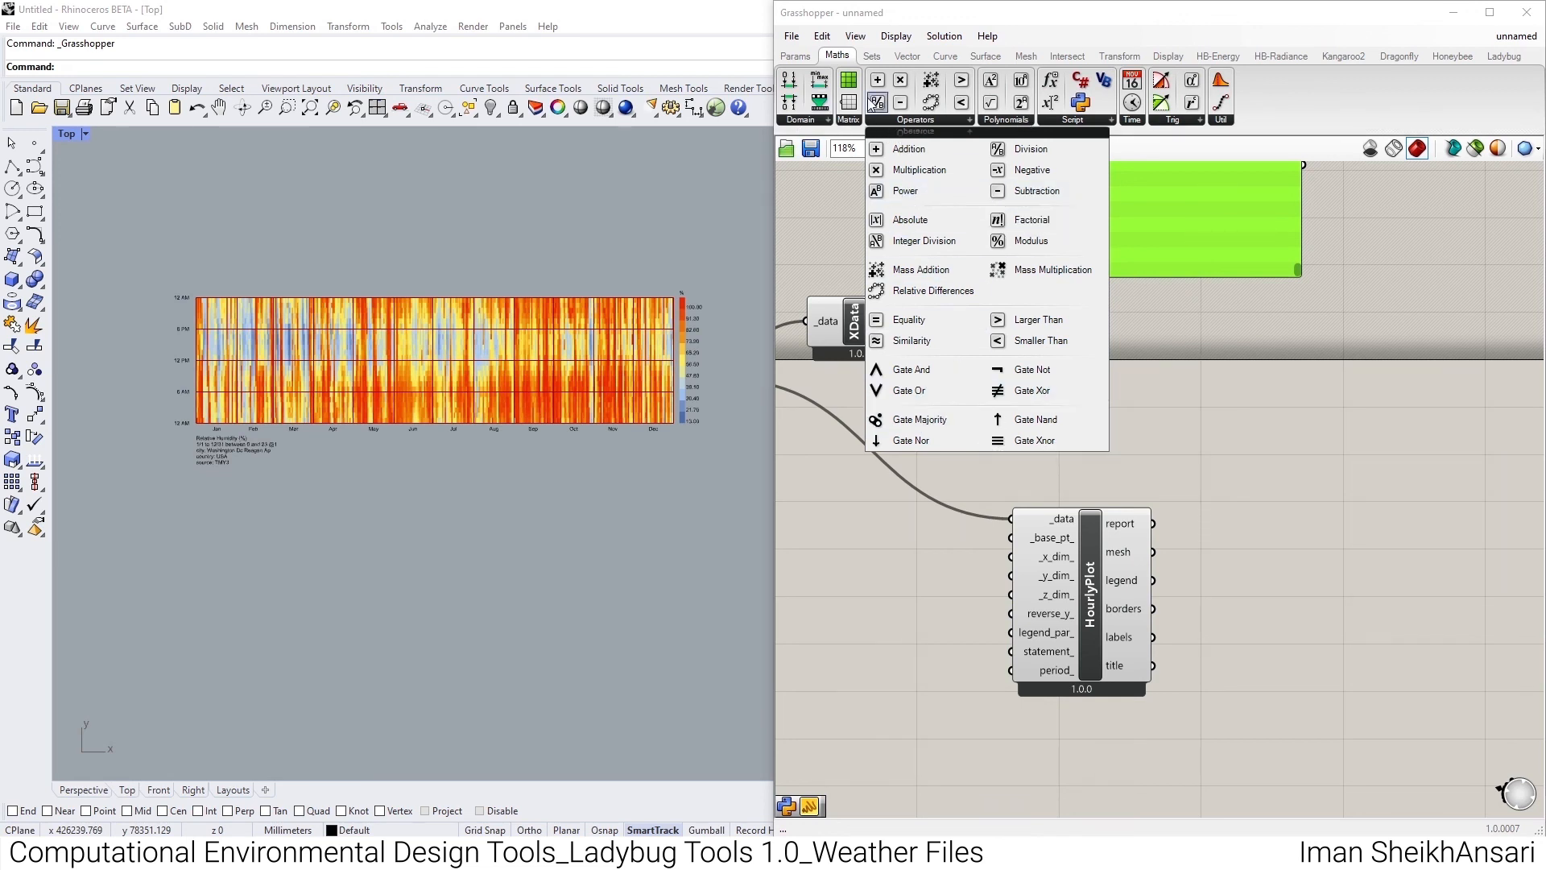
pyautogui.click(810, 121)
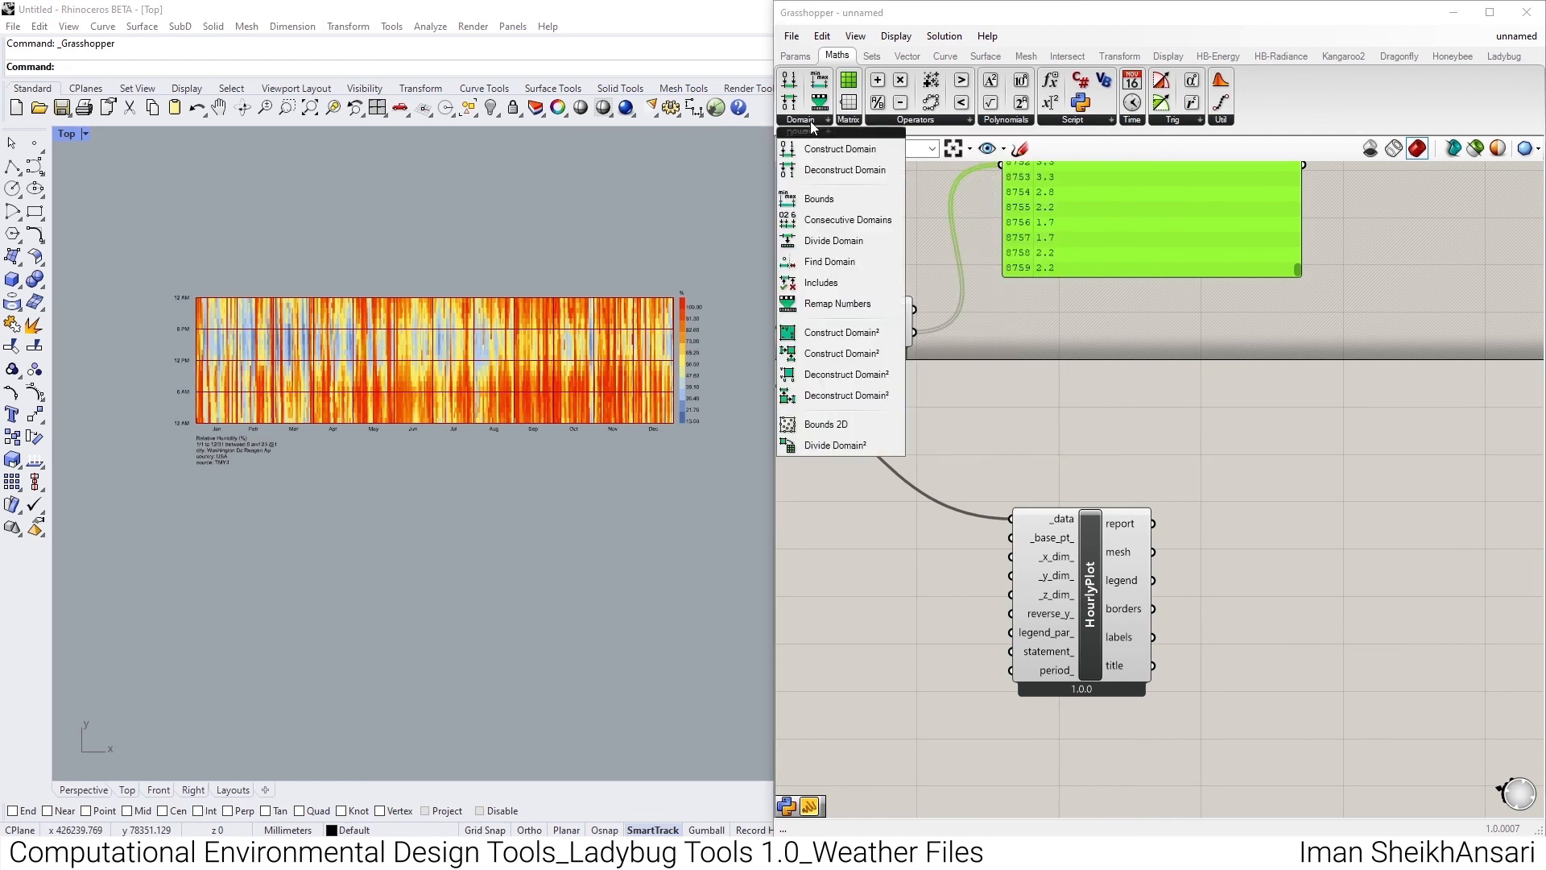
pyautogui.click(818, 203)
pyautogui.click(1023, 347)
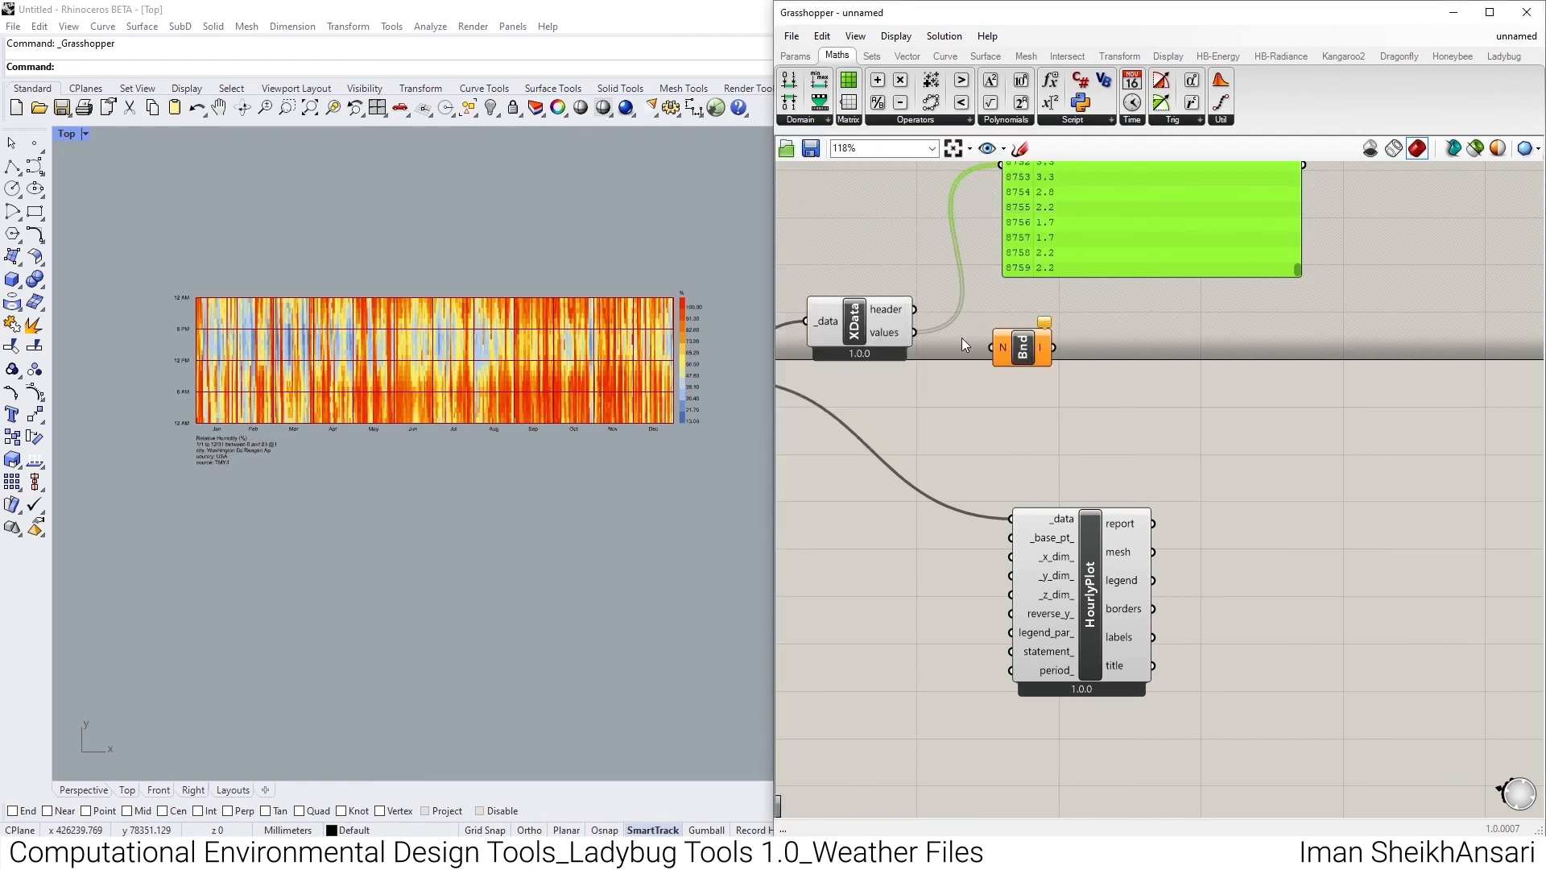
pyautogui.moveTo(916, 332); pyautogui.dragTo(993, 347)
# - Connect the Bounds output to the panel as its source and reposition the panel beside the Bounds component
pyautogui.moveTo(1059, 354); pyautogui.dragTo(972, 440, button='right')
pyautogui.moveTo(969, 433); pyautogui.dragTo(915, 251)
pyautogui.moveTo(988, 300); pyautogui.dragTo(1098, 409)
pyautogui.moveTo(881, 365); pyautogui.dragTo(1078, 366, button='right')
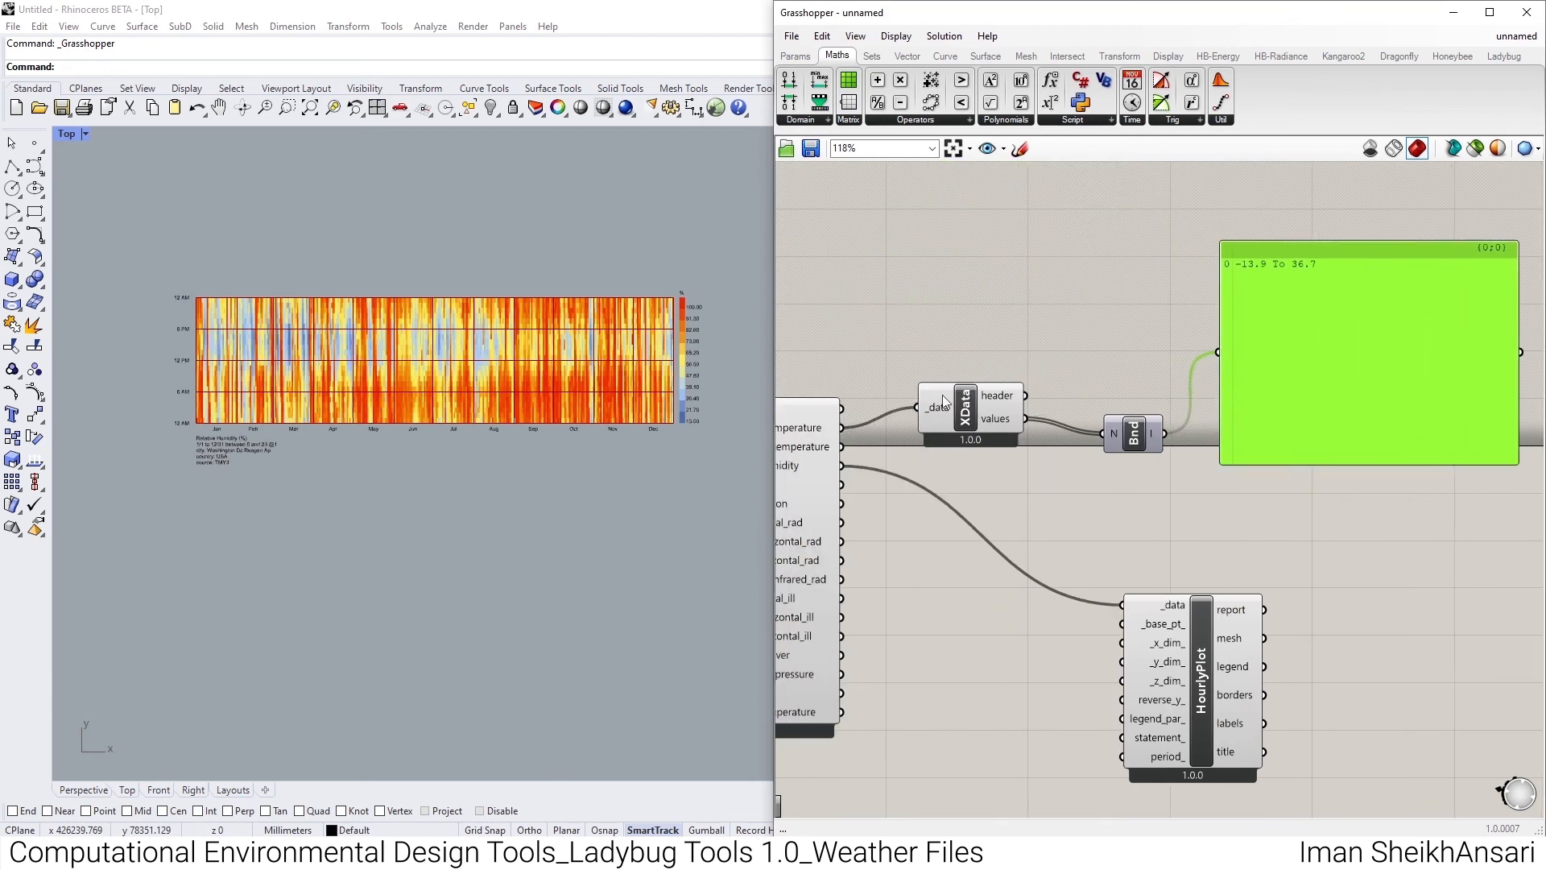
pyautogui.moveTo(1242, 333); pyautogui.dragTo(1129, 339, button='right')
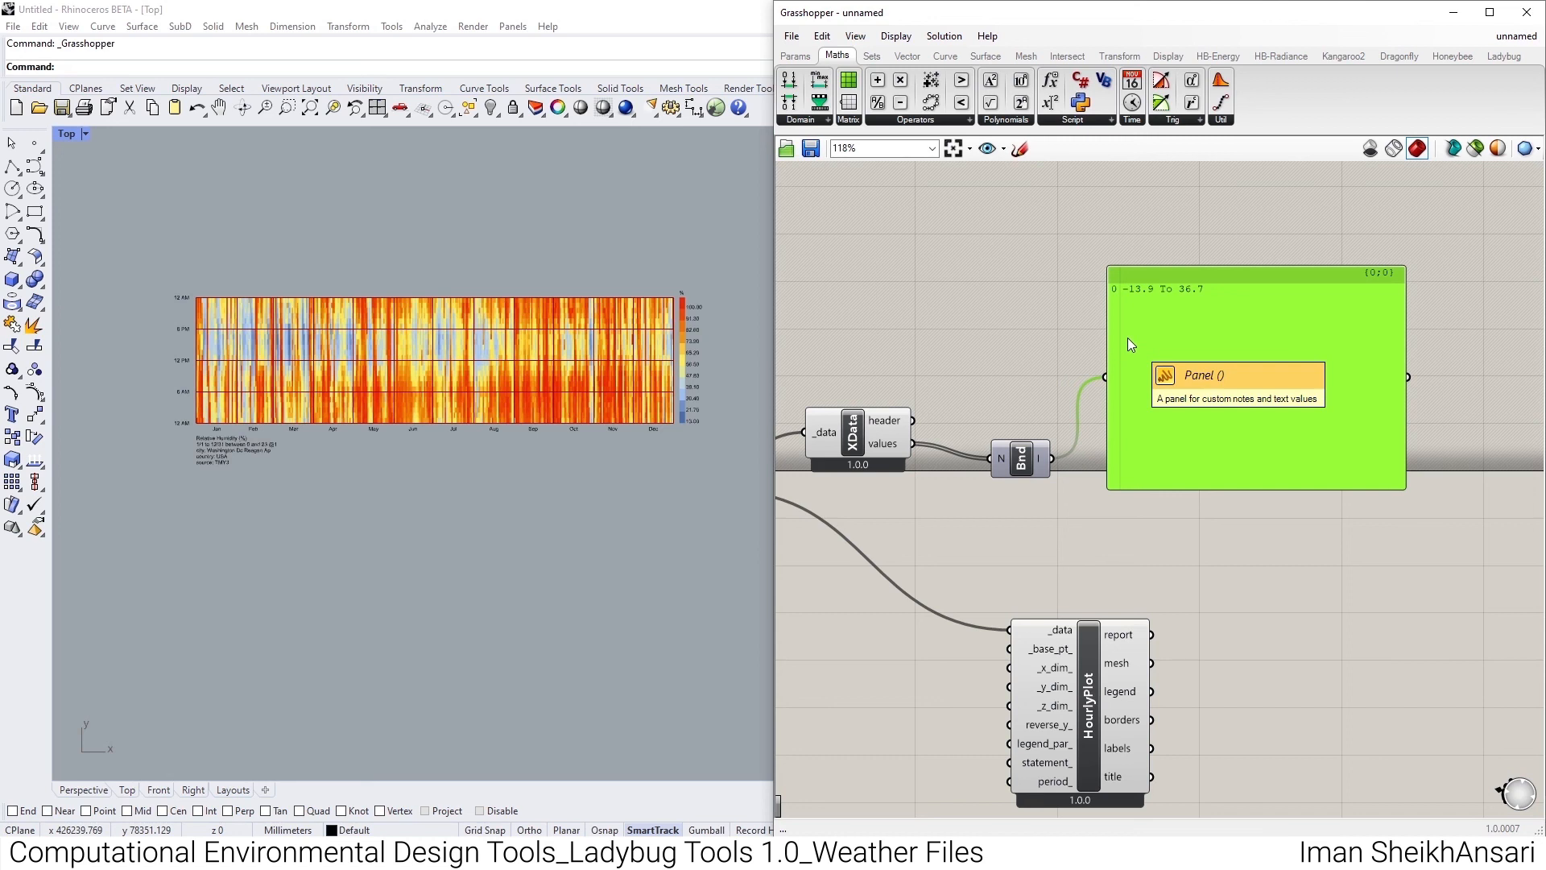
# - Move the Bounds component up so that it lines up with the panel's input
pyautogui.scroll(-2, 1044, 360)
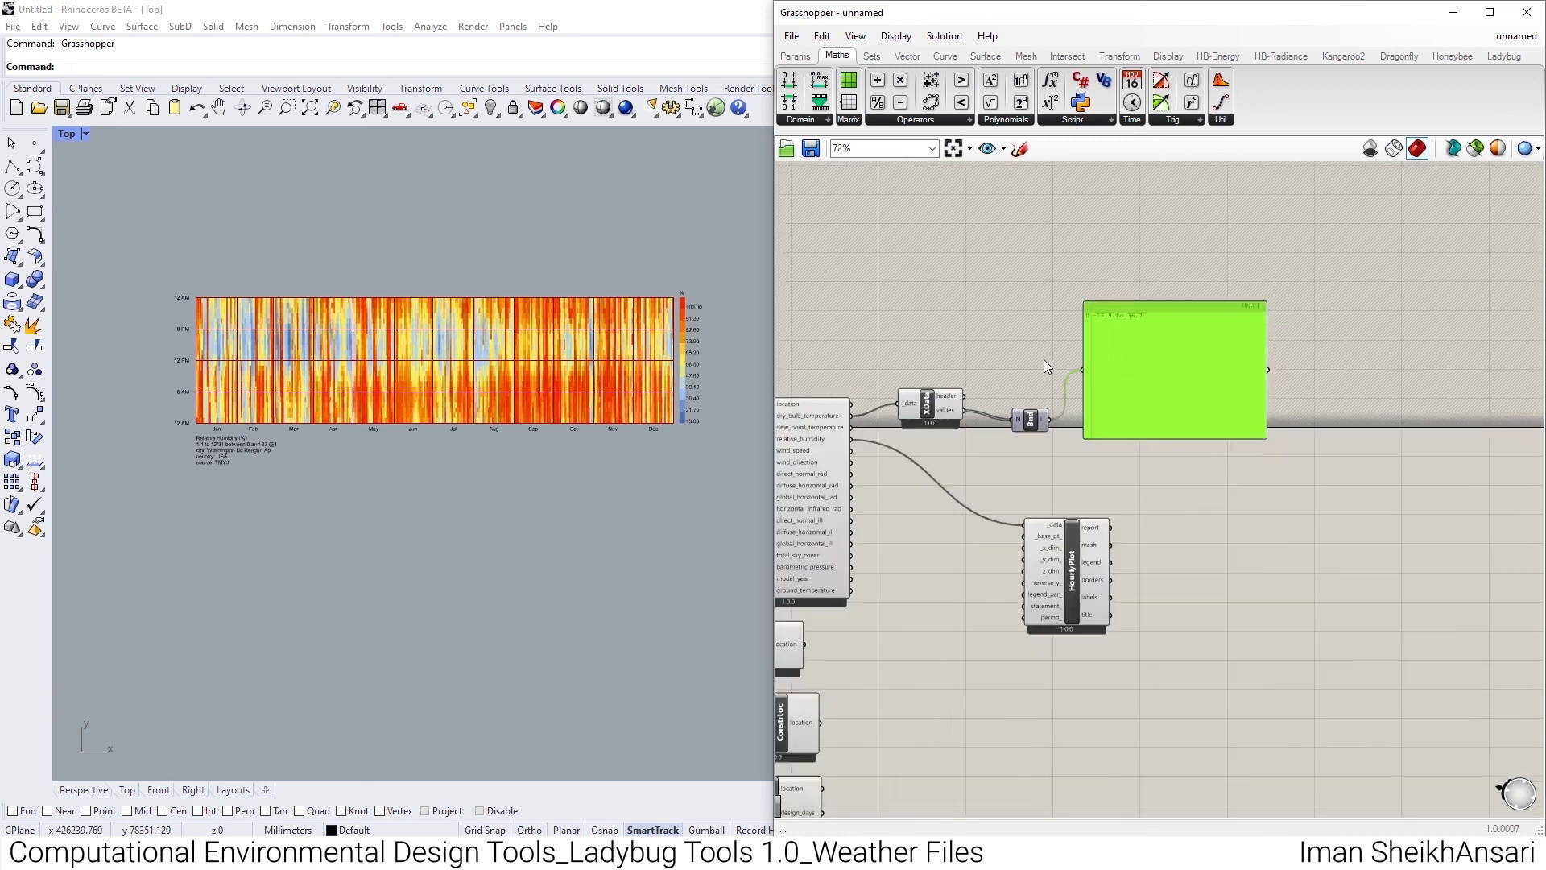
pyautogui.scroll(2, 1039, 462)
pyautogui.moveTo(1032, 401); pyautogui.dragTo(1056, 319)
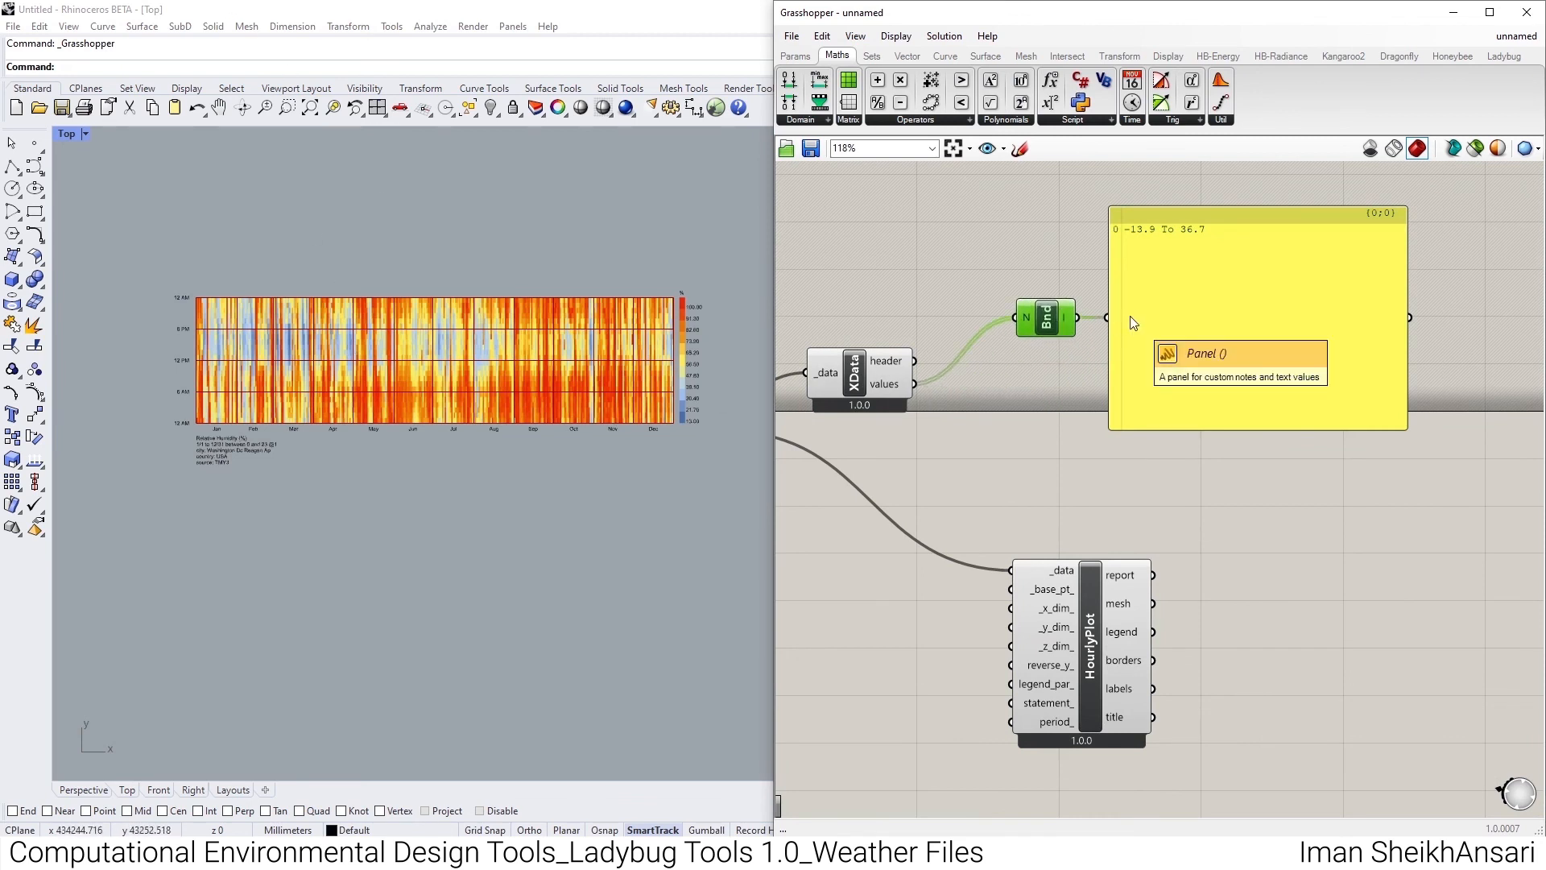
# - Connect Deconstruct Data's values output directly to the panel in place of the Bounds output and review the hourly values
pyautogui.moveTo(915, 384); pyautogui.dragTo(1107, 317)
pyautogui.moveTo(1406, 422); pyautogui.dragTo(1401, 209)
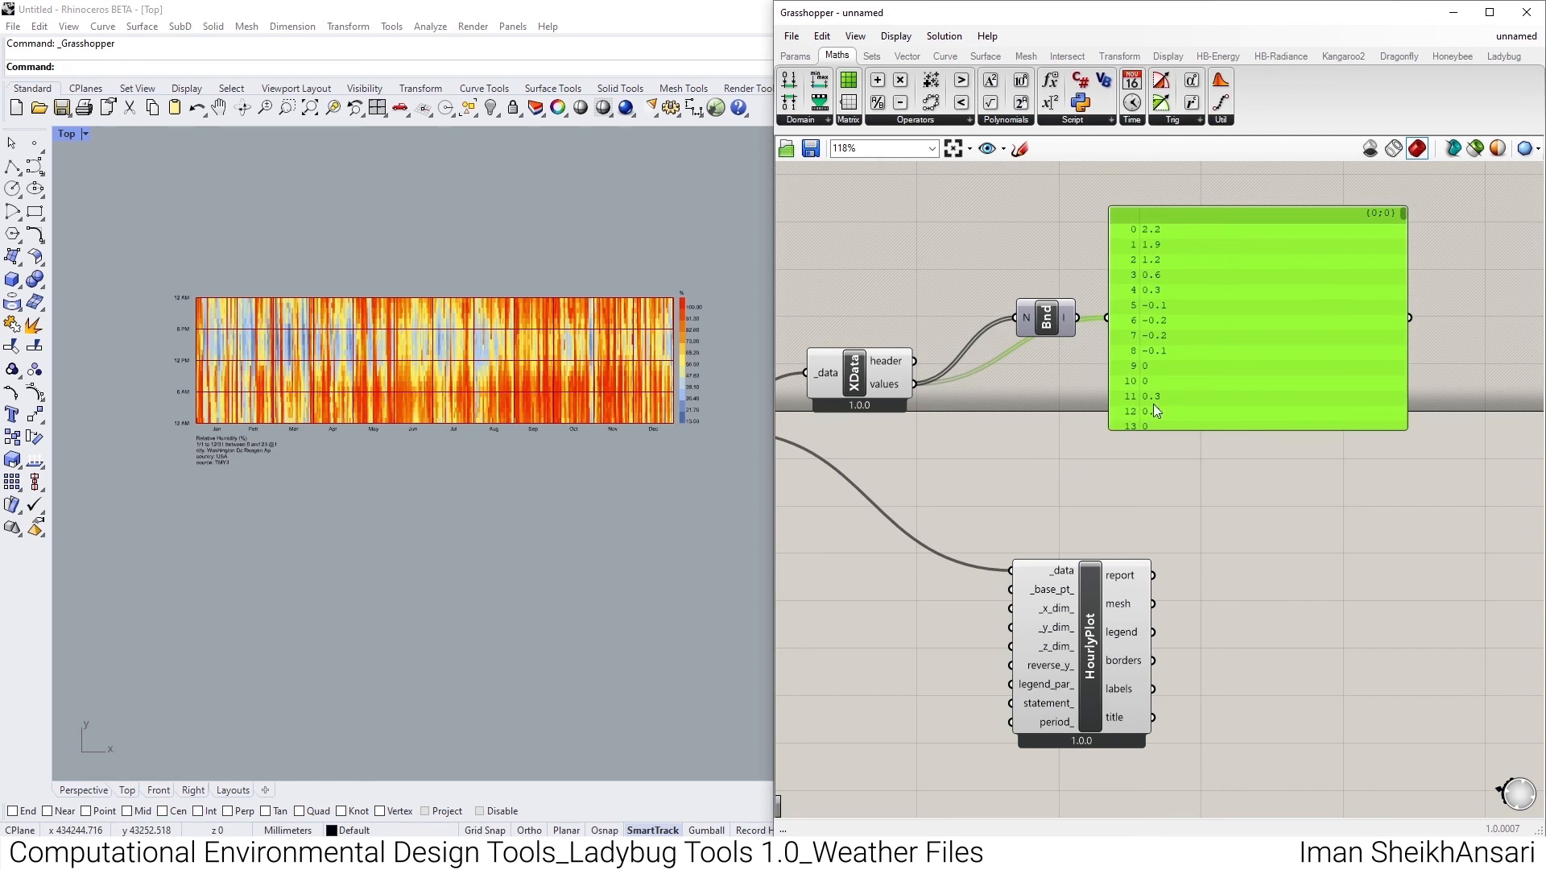
pyautogui.scroll(-6, 1156, 402)
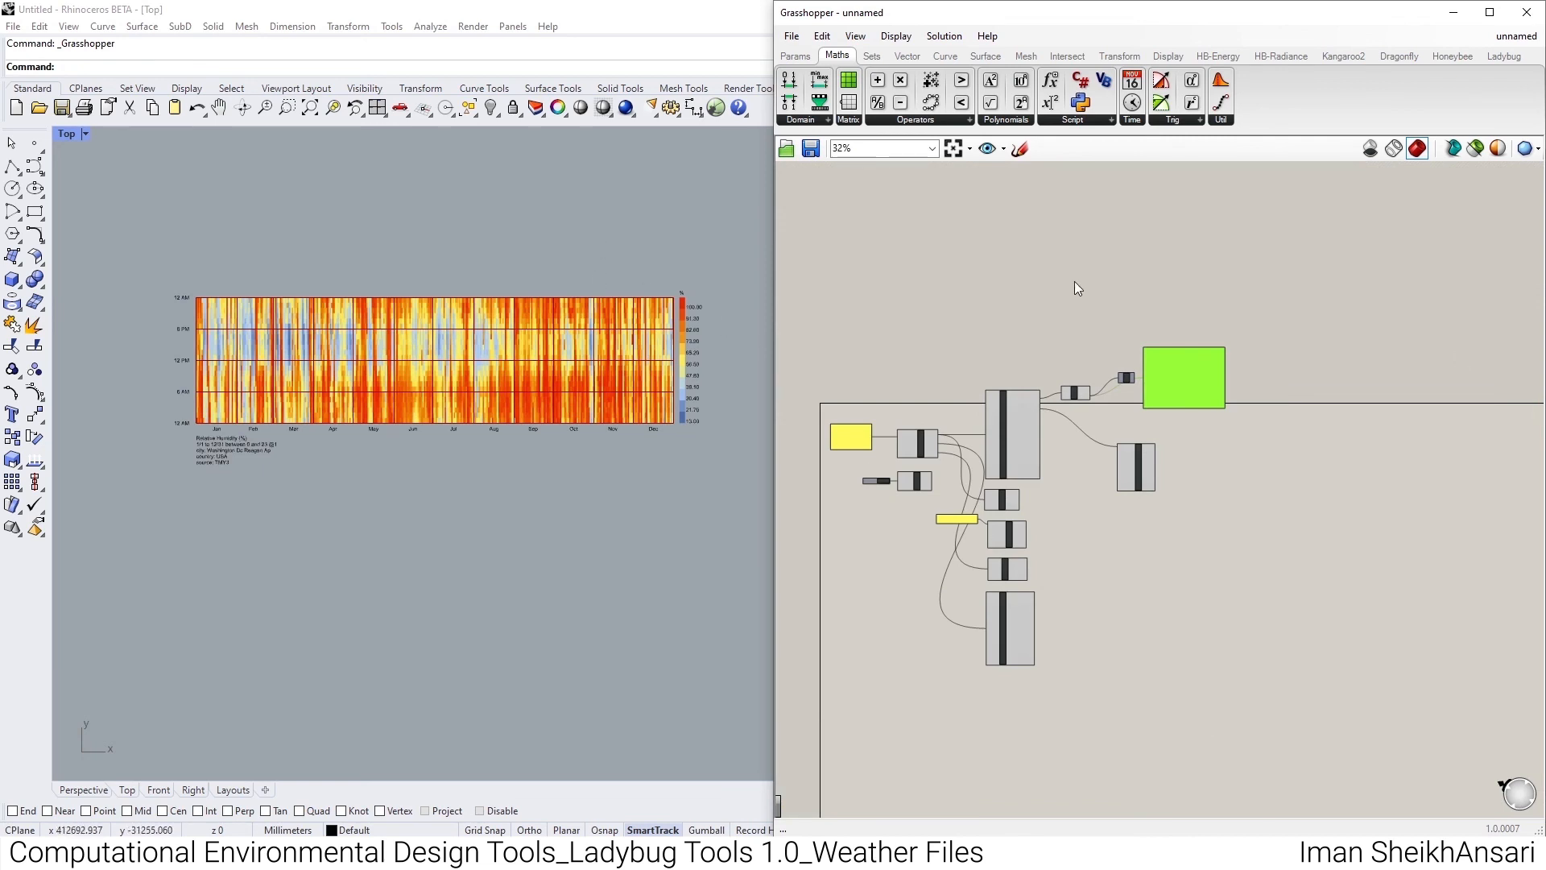